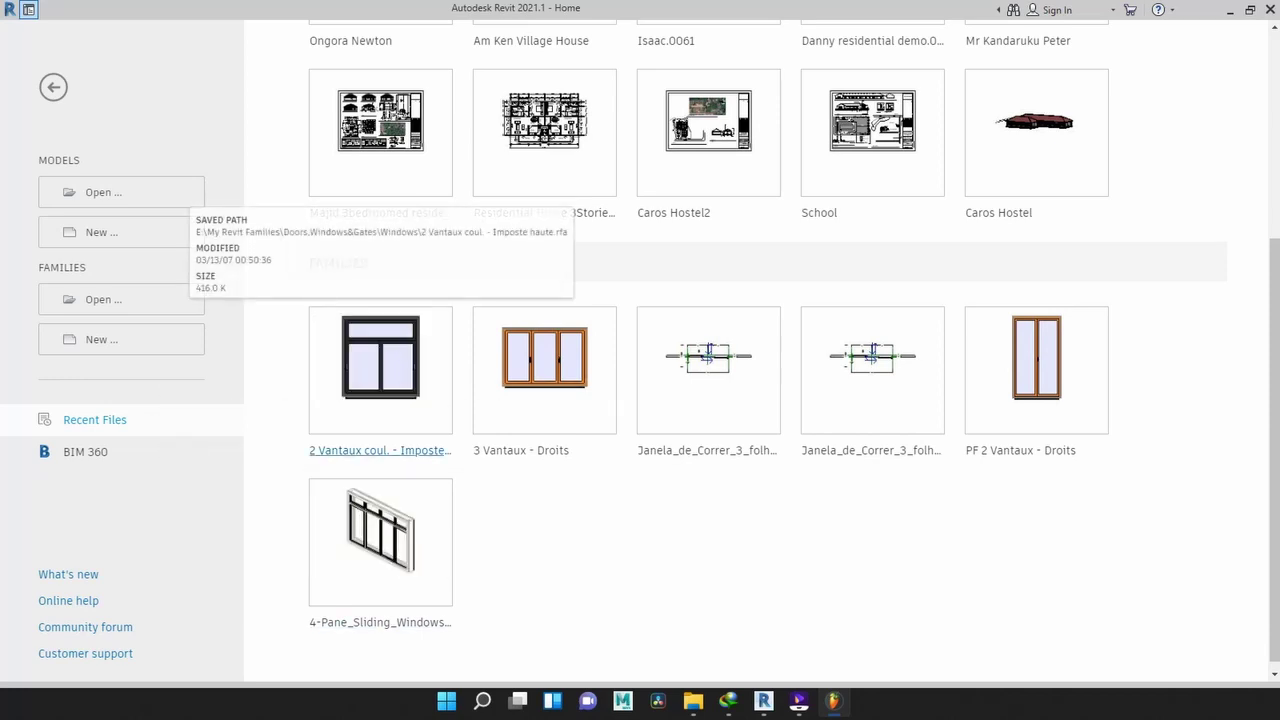
- Open the recent window family 2 Vantaux coul. - Imposte haute
{"action": "left_click", "coordinate": [380, 358]}
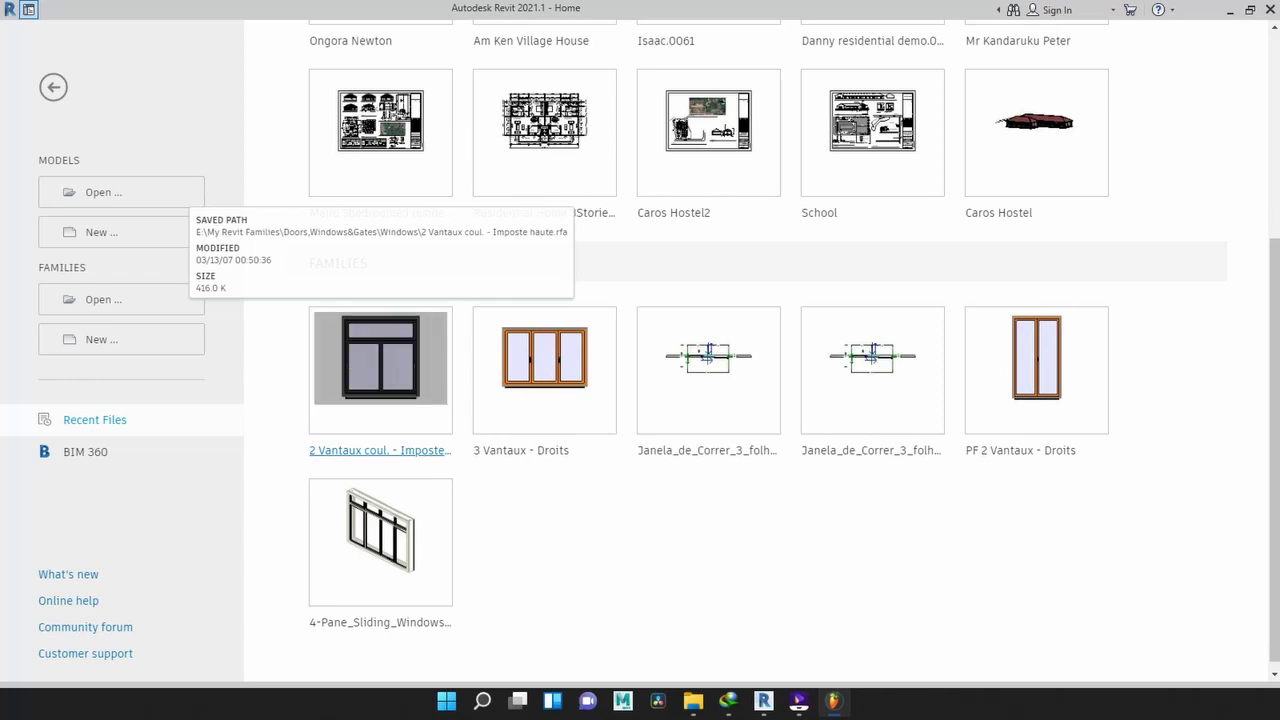
{"action": "left_click", "coordinate": [380, 358]}
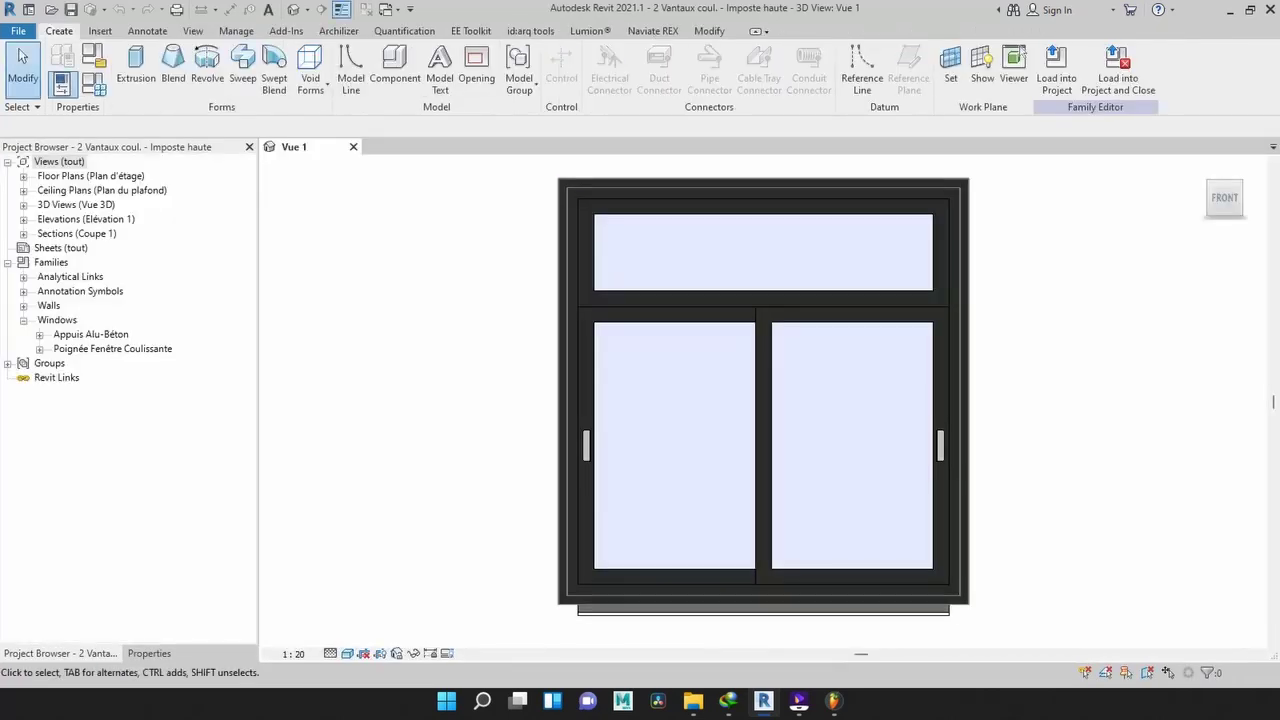
- Delete the frame sweep and the glass extrusion from the window's upper transom opening
{"action": "key", "text": "F8"}
{"action": "left_click_drag", "start_coordinate": [1100, 440], "coordinate": [1034, 440]}
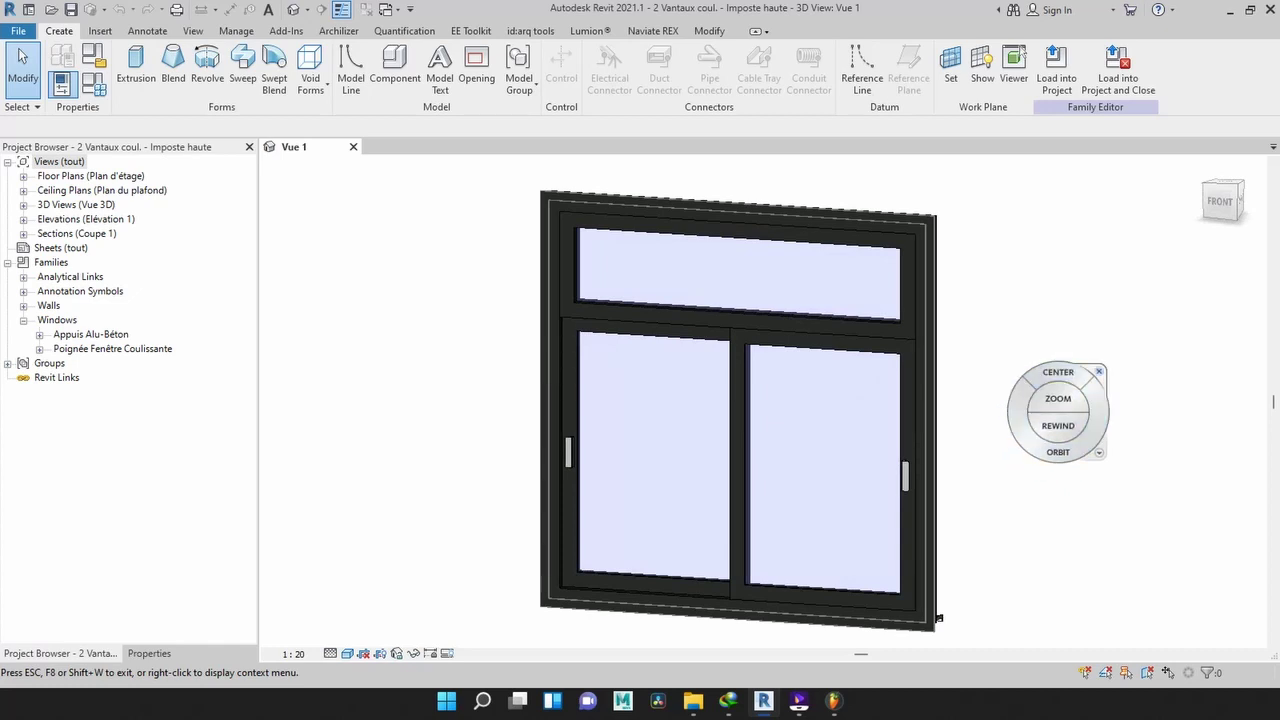
{"action": "key", "text": "Escape"}
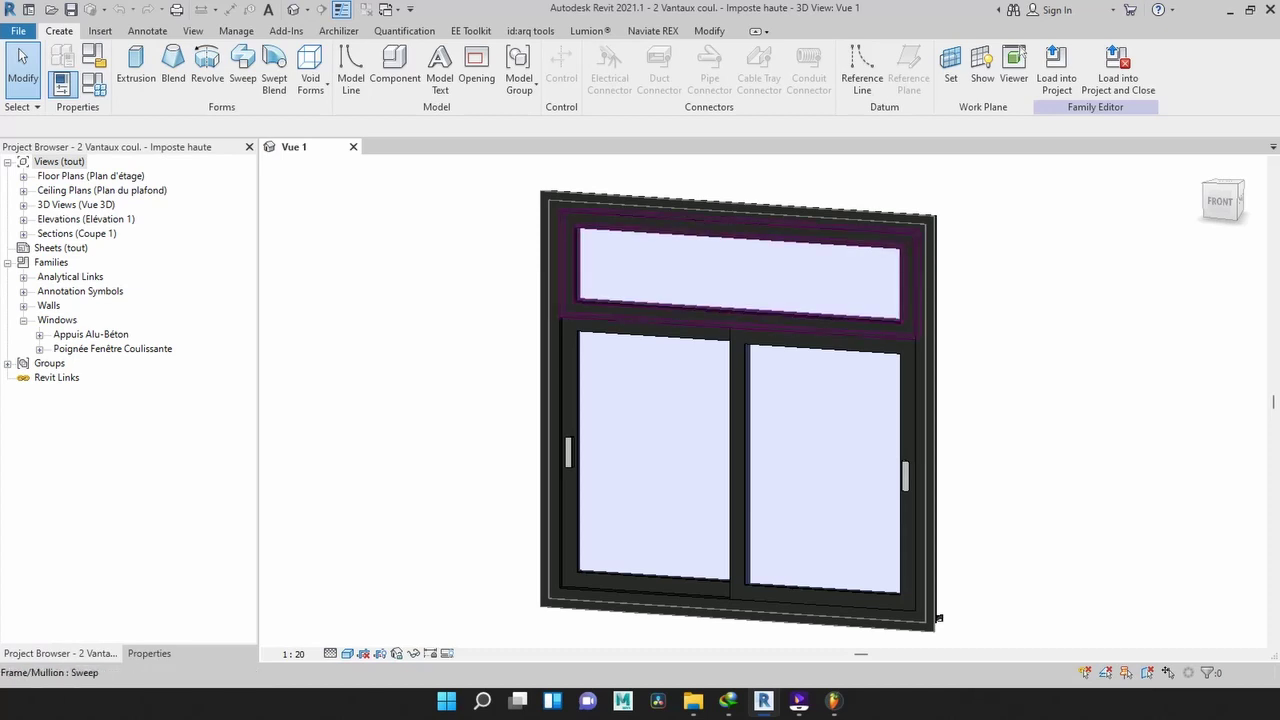
{"action": "left_click", "coordinate": [697, 229]}
{"action": "key", "text": "Escape"}
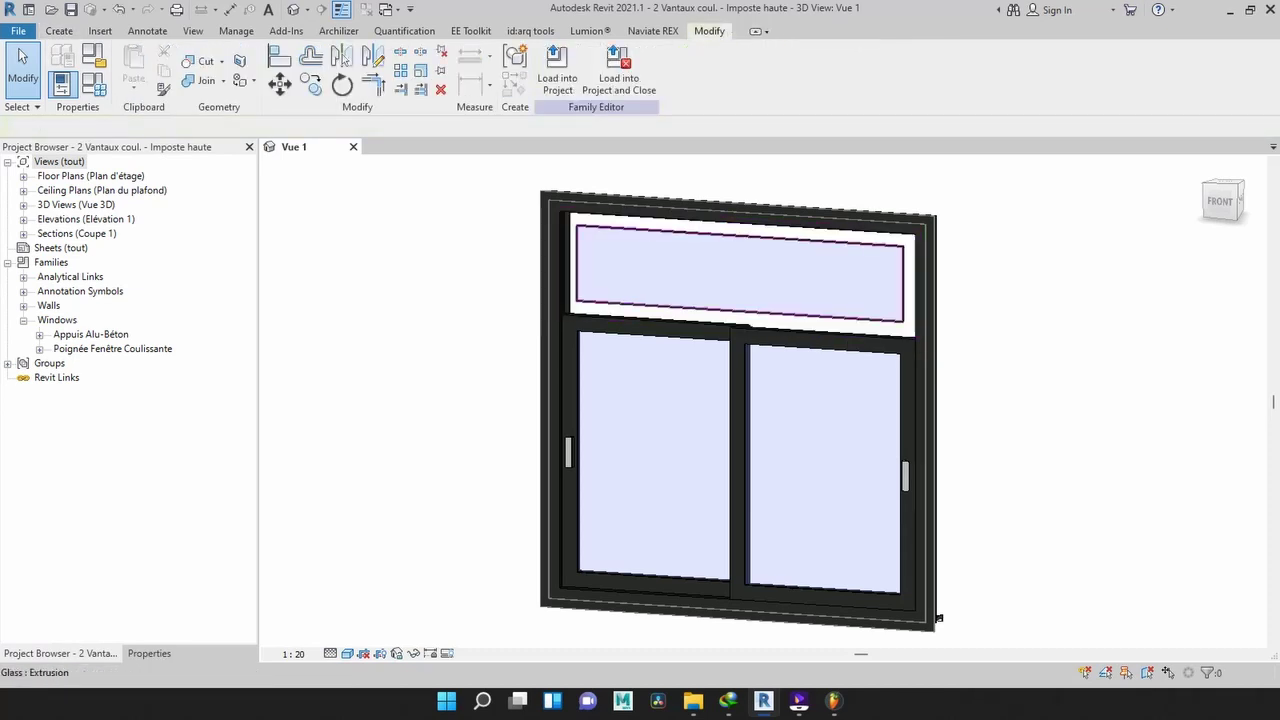
{"action": "left_click", "coordinate": [660, 300]}
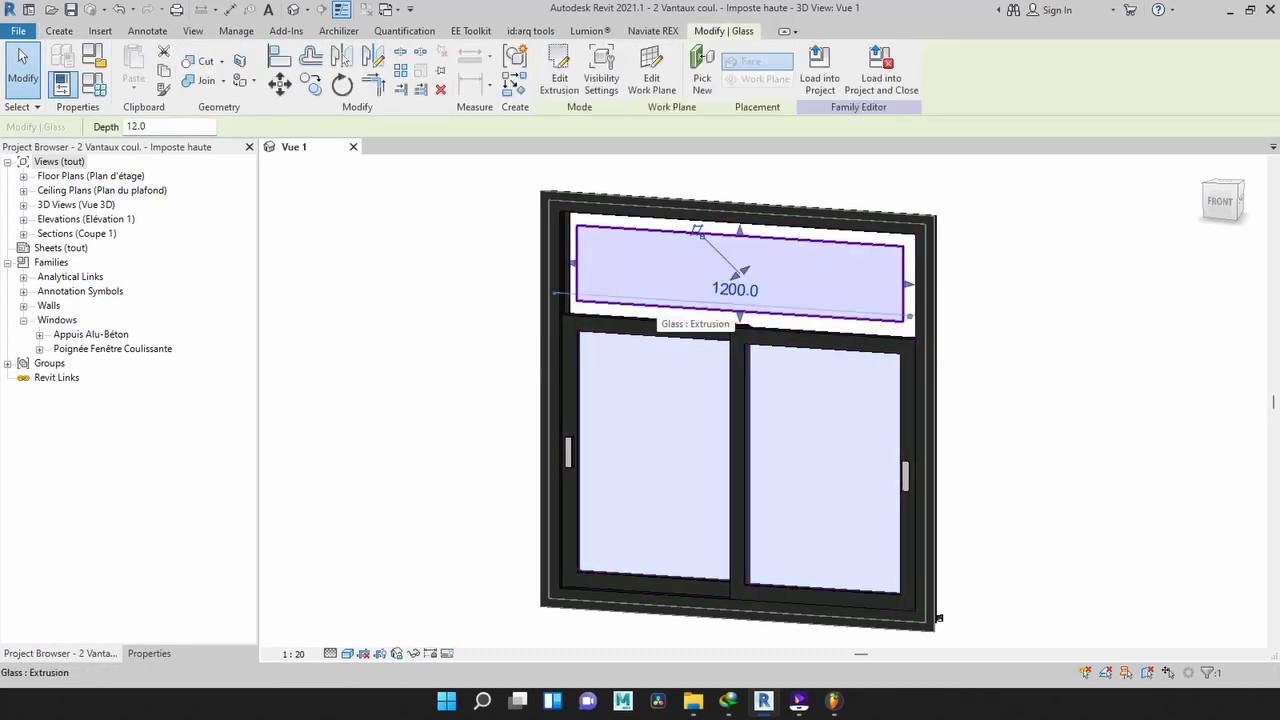
{"action": "key", "text": "Delete"}
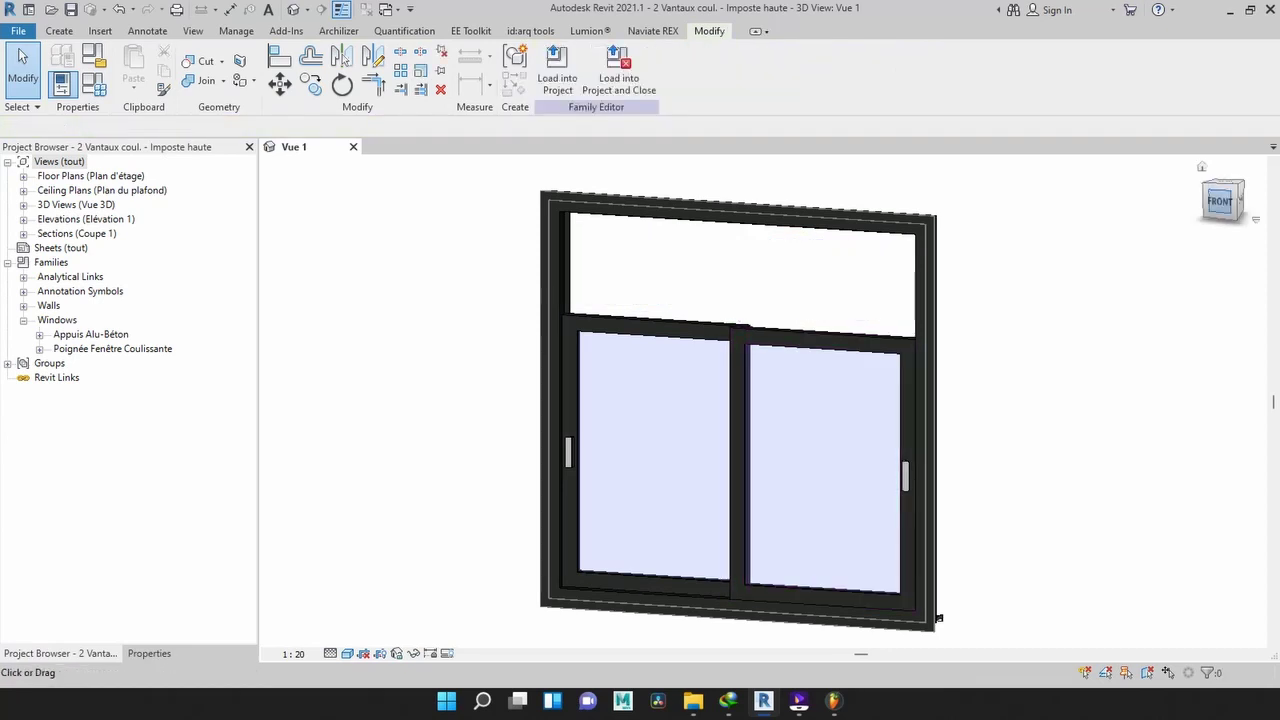
- Examine the emptied transom opening and the surrounding frame from several 3D angles
{"action": "left_click_drag", "start_coordinate": [1222, 200], "coordinate": [1080, 215]}
{"action": "mouse_move", "coordinate": [763, 401]}
{"action": "middle_mouse_down", "text": "shift"}
{"action": "mouse_move", "coordinate": [920, 405]}
{"action": "mouse_move", "coordinate": [1010, 385]}
{"action": "middle_mouse_up", "text": "shift"}
{"action": "middle_click_drag", "start_coordinate": [980, 605], "coordinate": [1000, 607], "text": "shift"}
{"action": "mouse_move", "coordinate": [763, 401]}
{"action": "middle_mouse_down", "text": "shift"}
{"action": "mouse_move", "coordinate": [880, 450]}
{"action": "mouse_move", "coordinate": [763, 401]}
{"action": "middle_mouse_up", "text": "shift"}
{"action": "middle_click_drag", "start_coordinate": [1000, 607], "coordinate": [936, 618], "text": "shift"}
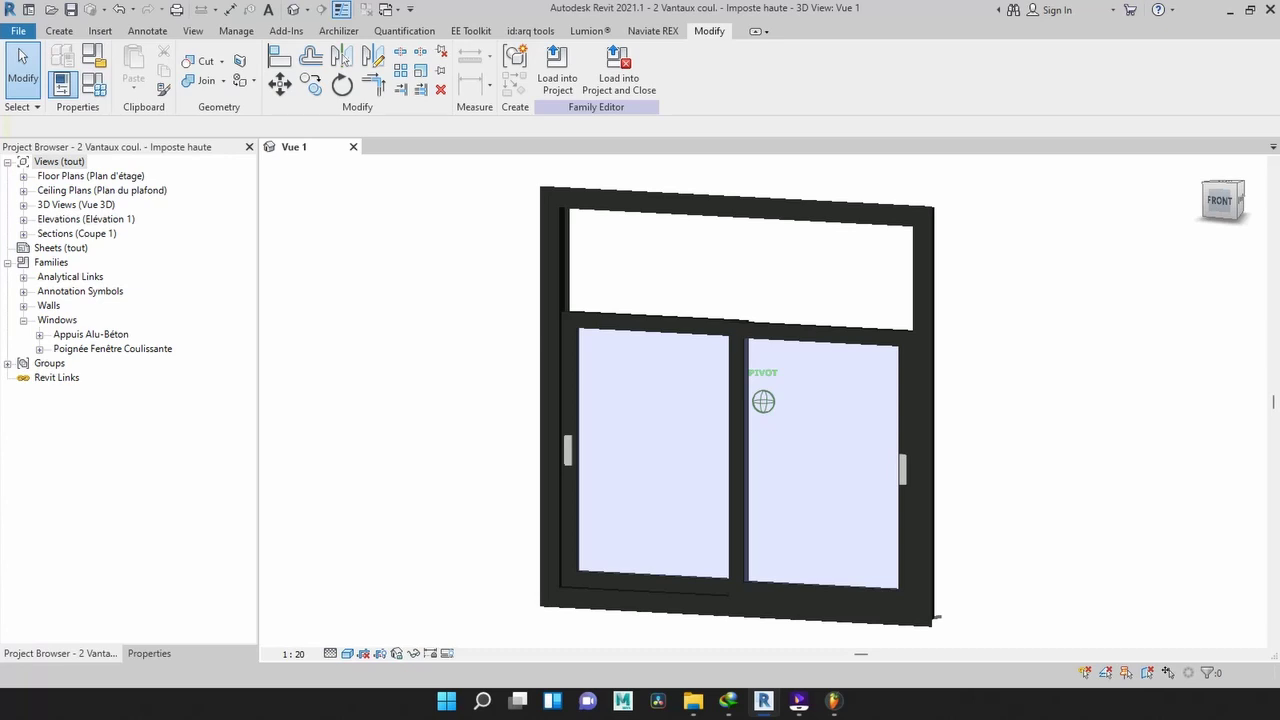
{"action": "mouse_move", "coordinate": [763, 401]}
{"action": "middle_mouse_down", "text": "shift"}
{"action": "mouse_move", "coordinate": [625, 445]}
{"action": "mouse_move", "coordinate": [530, 435]}
{"action": "mouse_move", "coordinate": [640, 460]}
{"action": "mouse_move", "coordinate": [628, 458]}
{"action": "mouse_move", "coordinate": [752, 405]}
{"action": "middle_mouse_up", "text": "shift"}
{"action": "middle_click_drag", "start_coordinate": [915, 616], "coordinate": [915, 616], "text": "shift"}
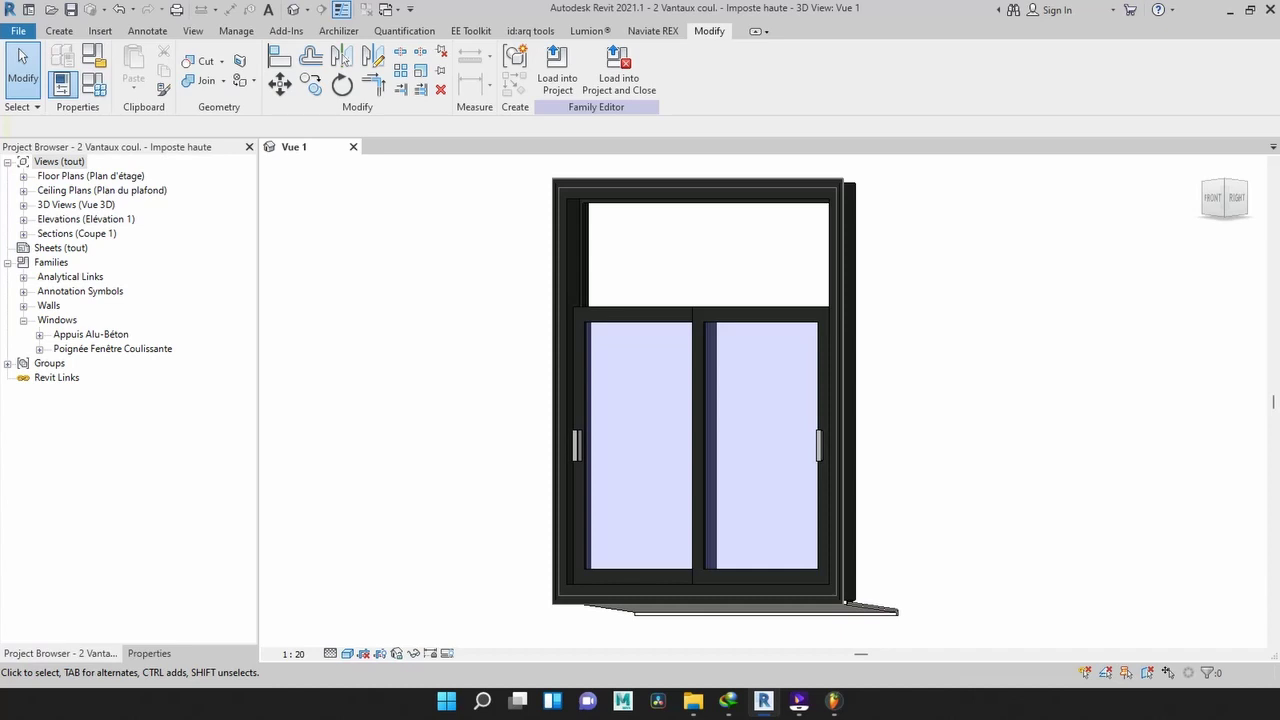
- Open the Droite elevation and examine the window's side profile
{"action": "left_click", "coordinate": [23, 219]}
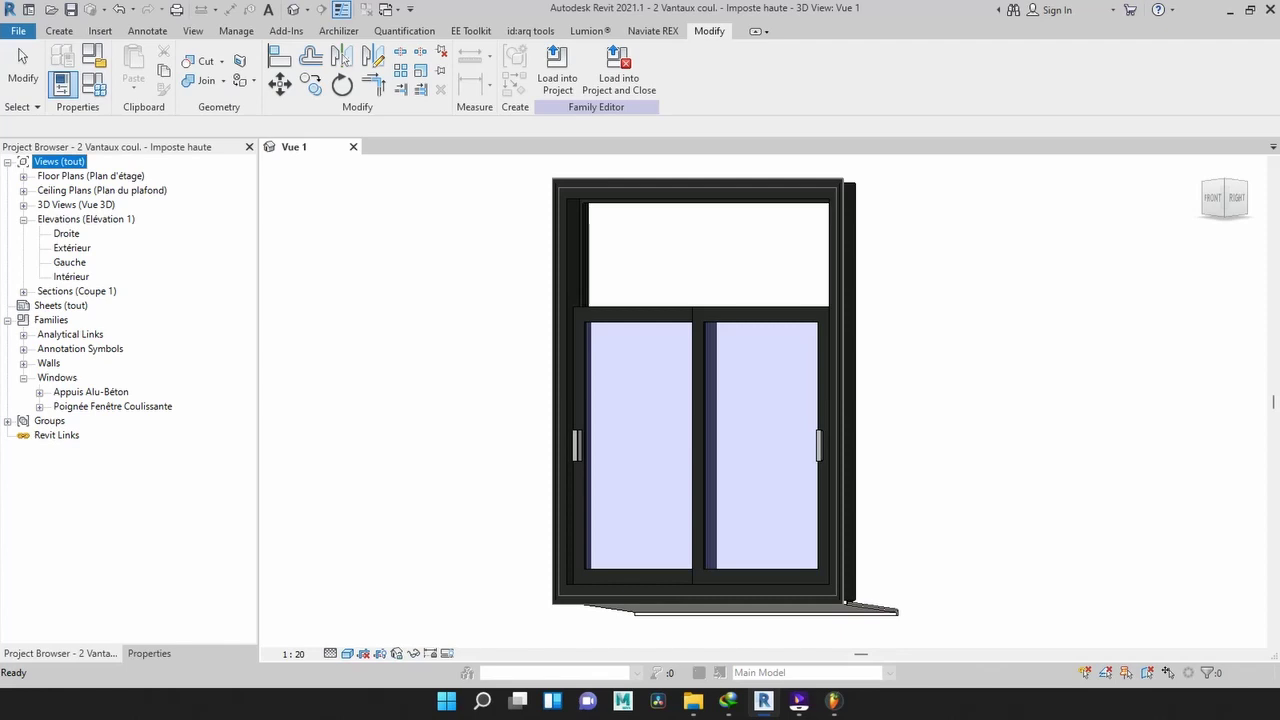
{"action": "double_click", "coordinate": [67, 233]}
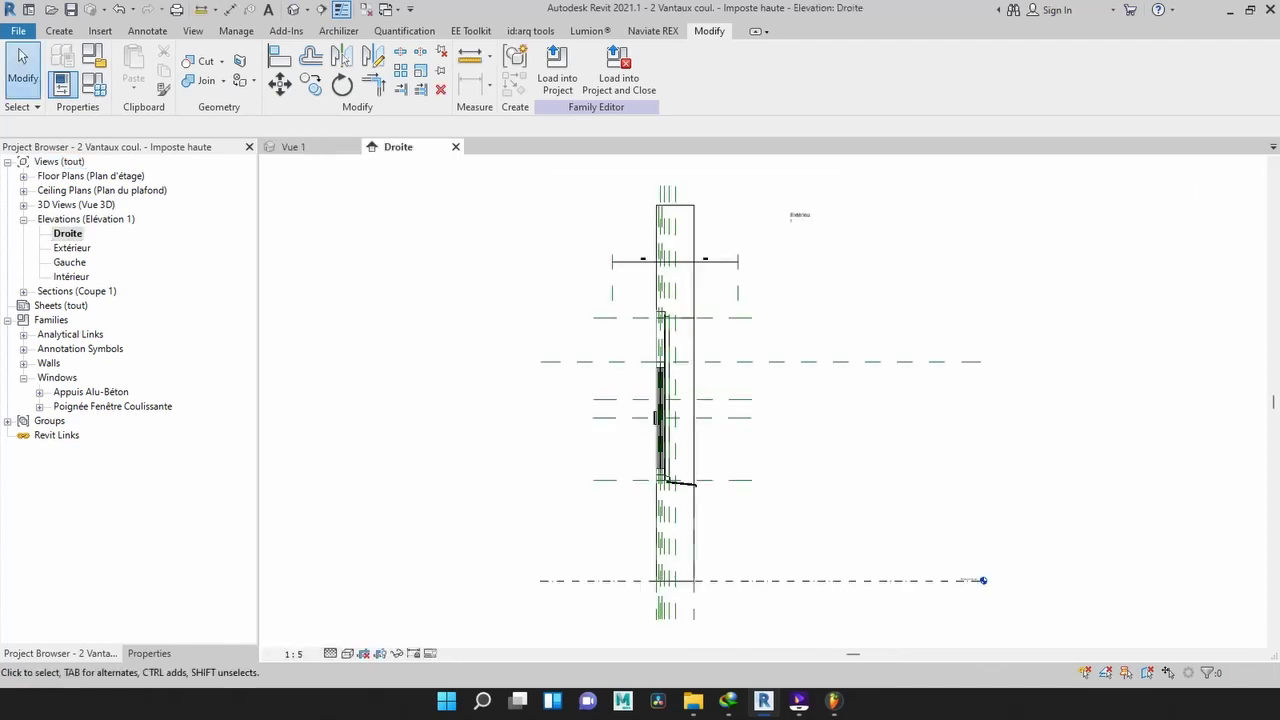
{"action": "scroll", "coordinate": [677, 440], "scroll_direction": "up", "scroll_amount": 2}
{"action": "scroll", "coordinate": [671, 439], "scroll_direction": "down", "scroll_amount": 5}
{"action": "scroll", "coordinate": [684, 357], "scroll_direction": "up", "scroll_amount": 6}
{"action": "scroll", "coordinate": [679, 340], "scroll_direction": "up", "scroll_amount": 1}
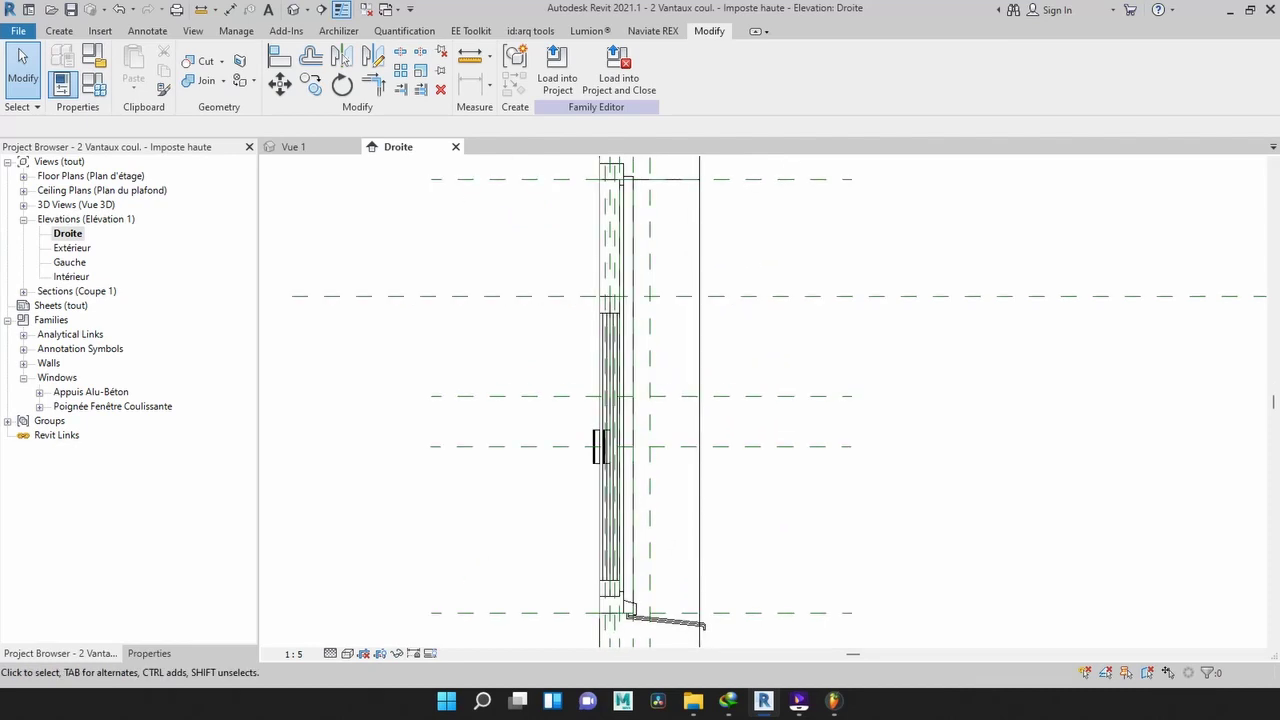
{"action": "scroll", "coordinate": [556, 342], "scroll_direction": "up", "scroll_amount": 1}
- Look through the Extérieur, Gauche and Intérieur elevations to compare how each shows the window
{"action": "double_click", "coordinate": [71, 248]}
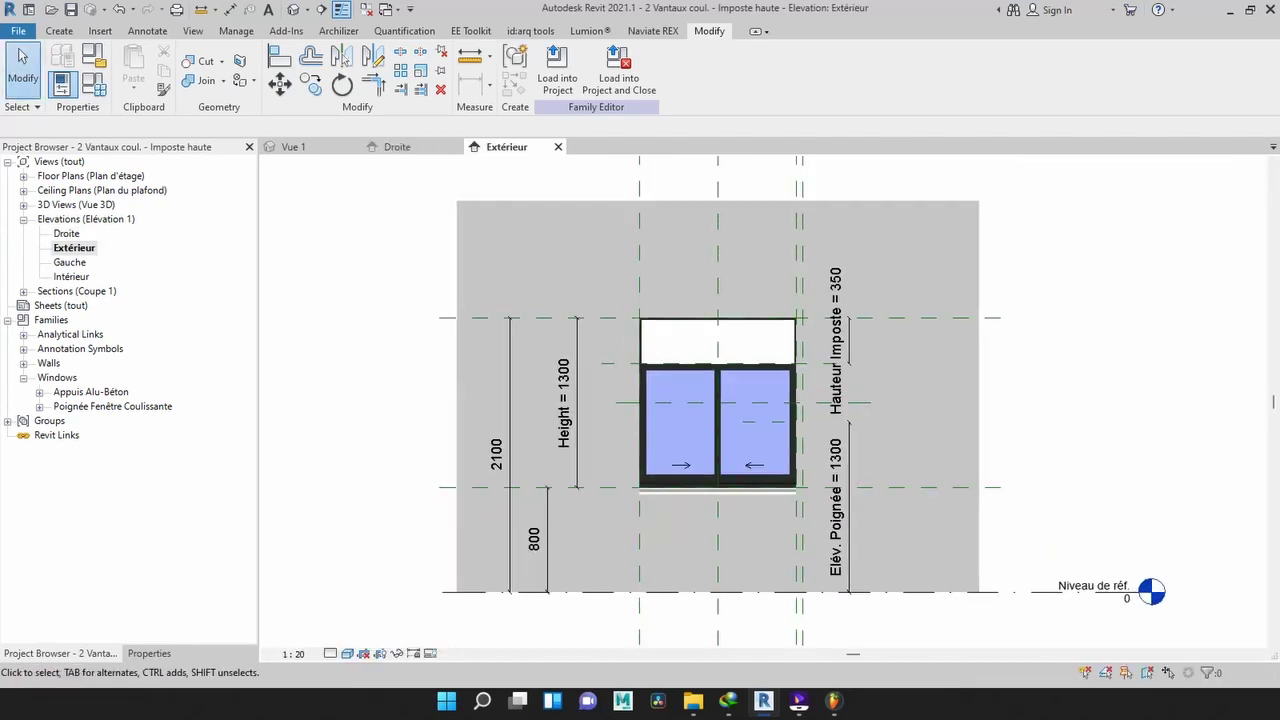
{"action": "scroll", "coordinate": [676, 431], "scroll_direction": "up", "scroll_amount": 2}
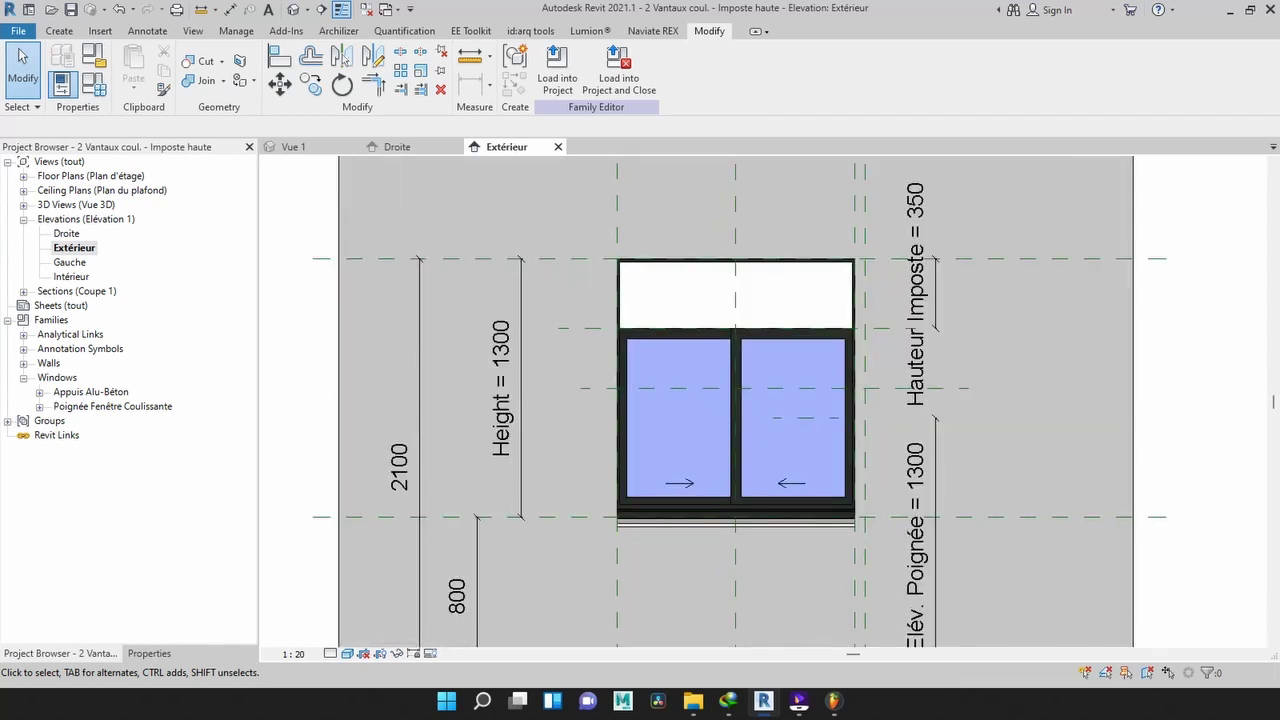
{"action": "double_click", "coordinate": [69, 262]}
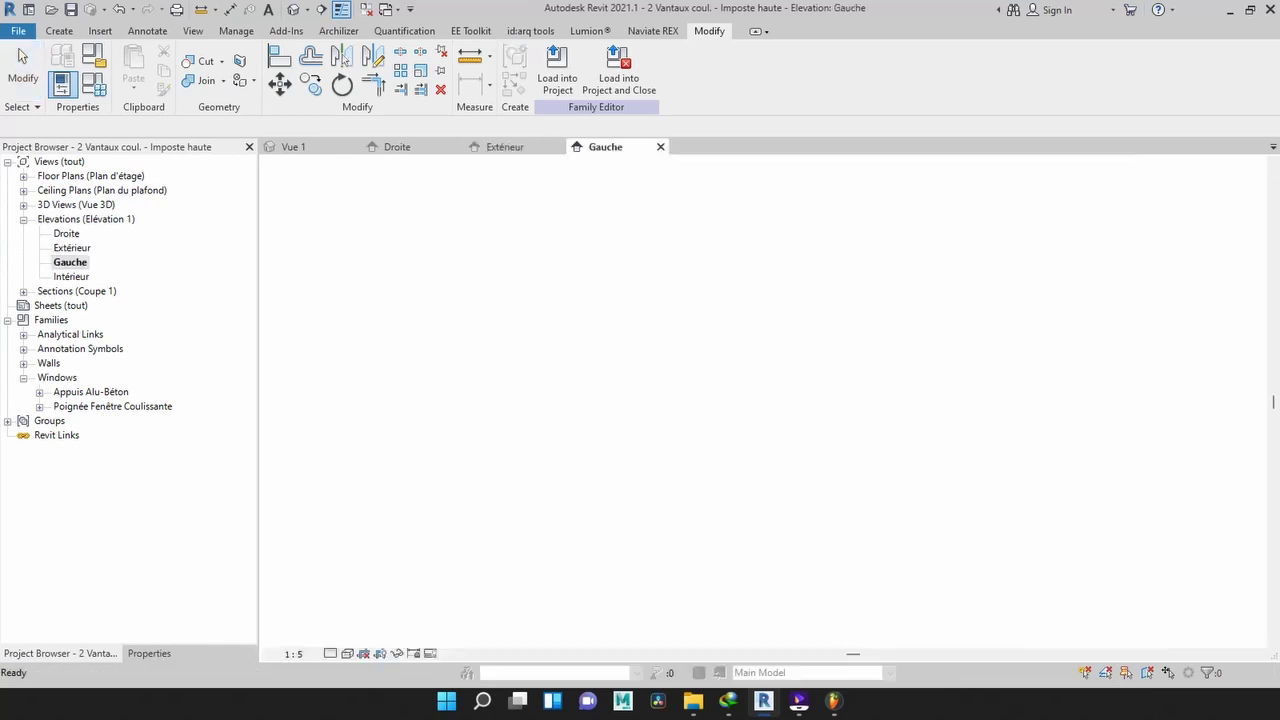
{"action": "double_click", "coordinate": [71, 276]}
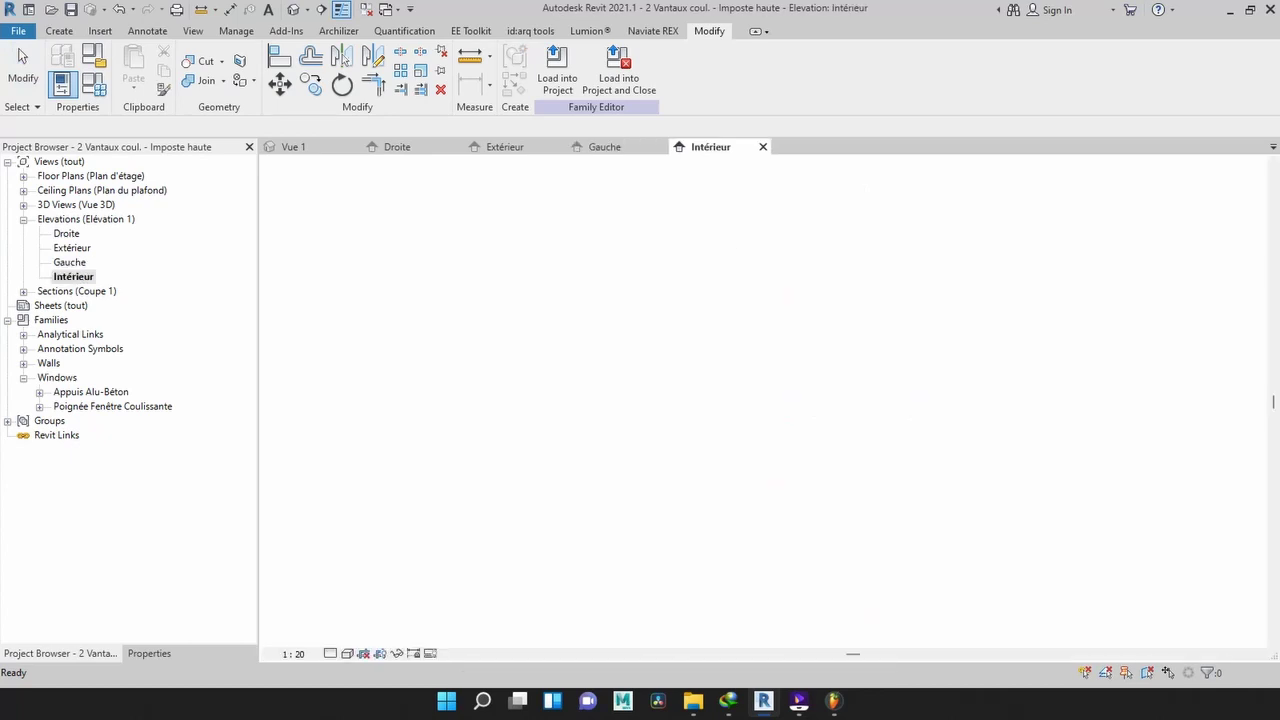
{"action": "scroll", "coordinate": [735, 413], "scroll_direction": "up", "scroll_amount": 1}
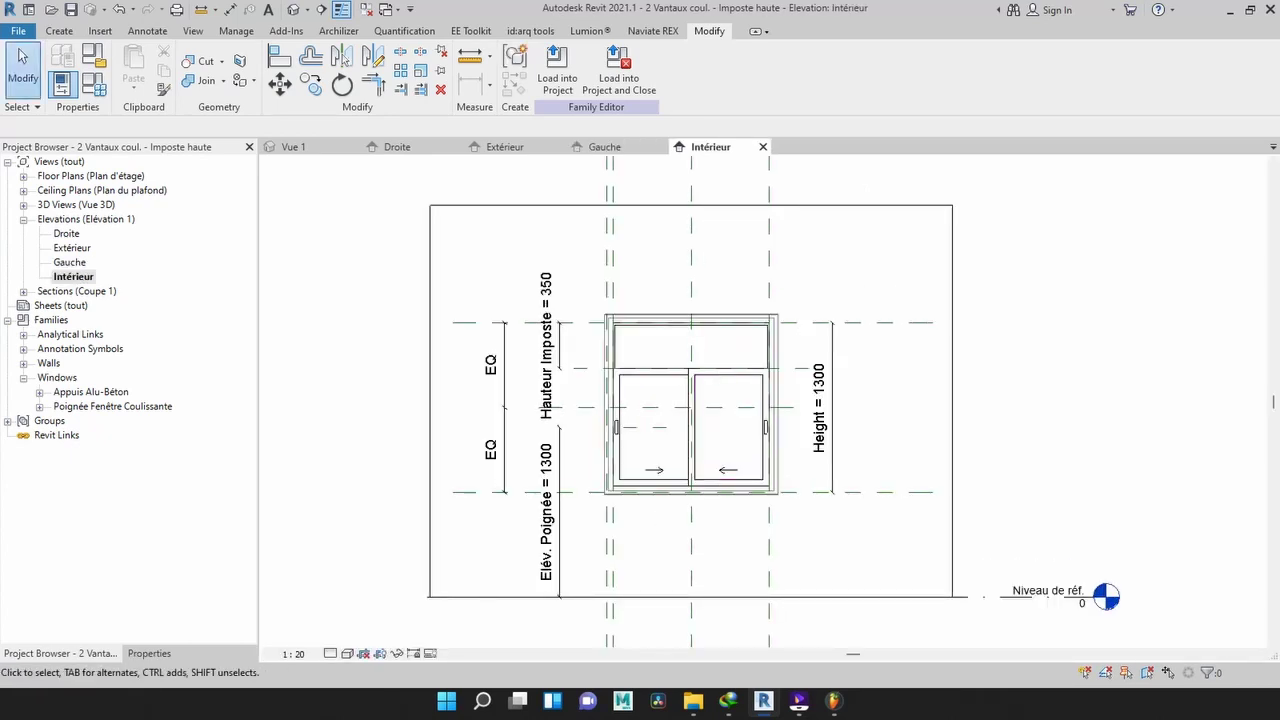
{"action": "scroll", "coordinate": [661, 398], "scroll_direction": "up", "scroll_amount": 1}
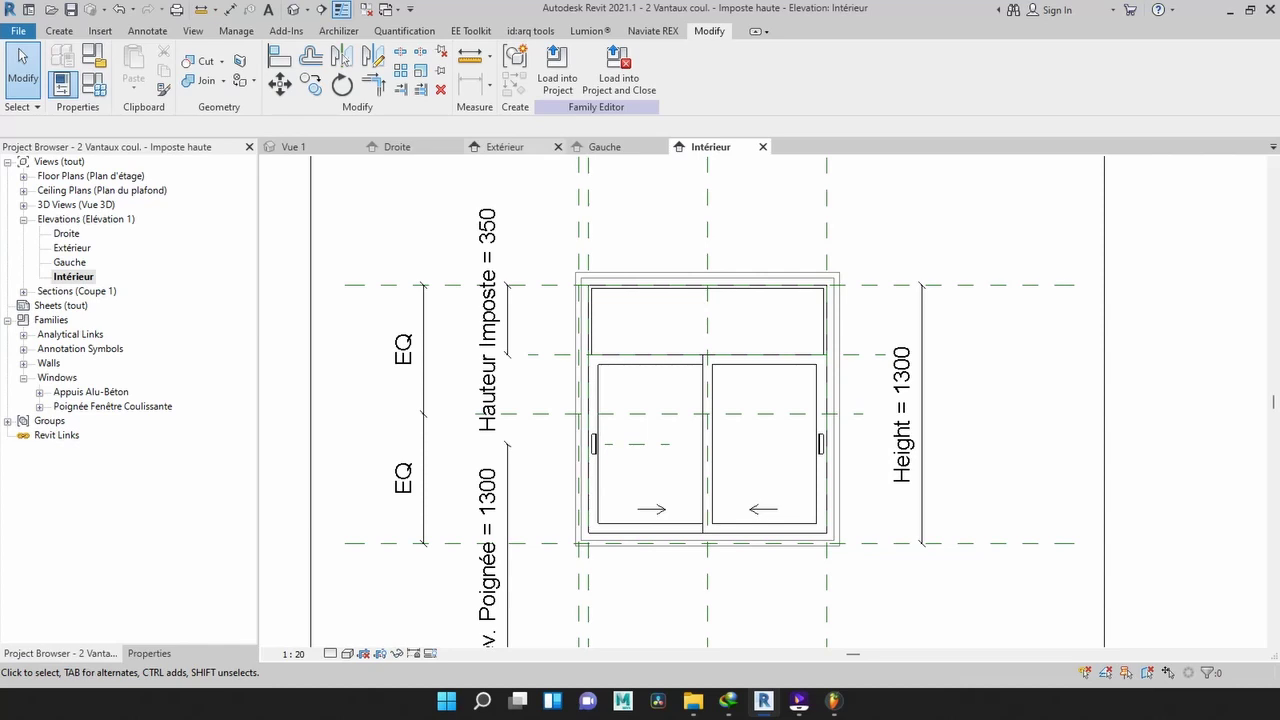
- Close the Extérieur elevation and return to the Droite elevation at the head of the window frame
{"action": "left_click", "coordinate": [505, 147]}
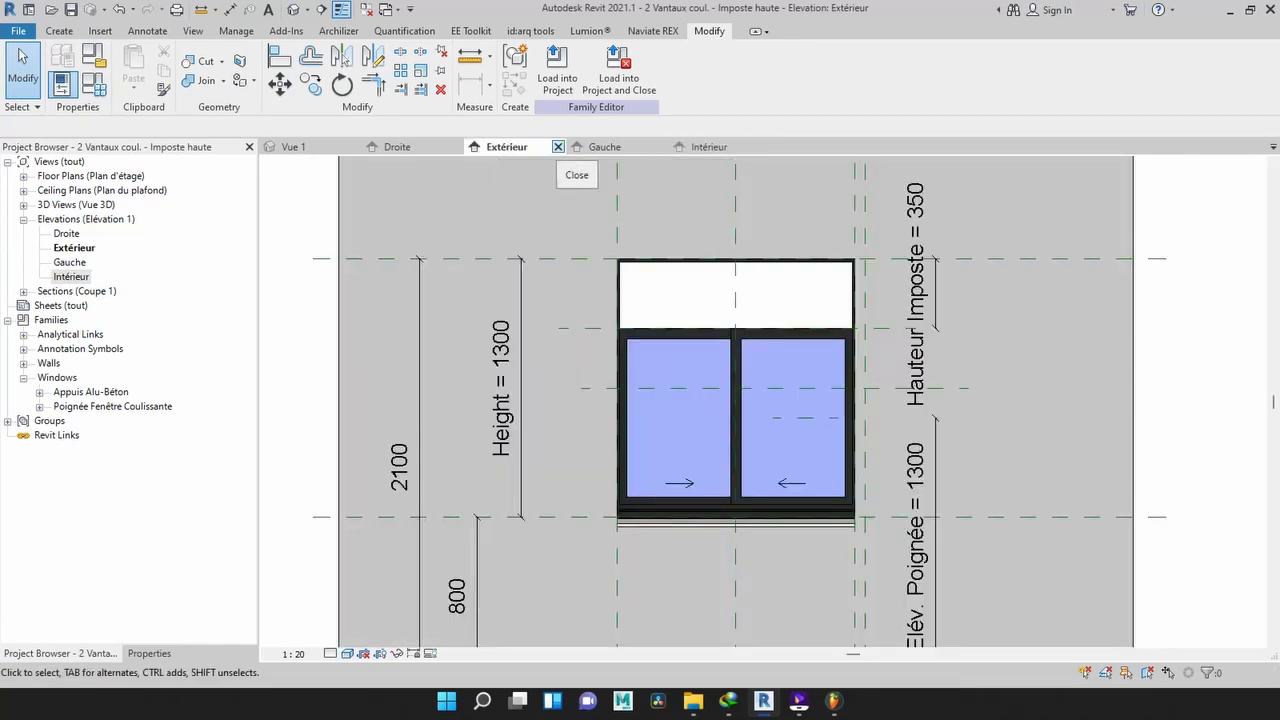
{"action": "left_click", "coordinate": [558, 147]}
{"action": "left_click", "coordinate": [397, 147]}
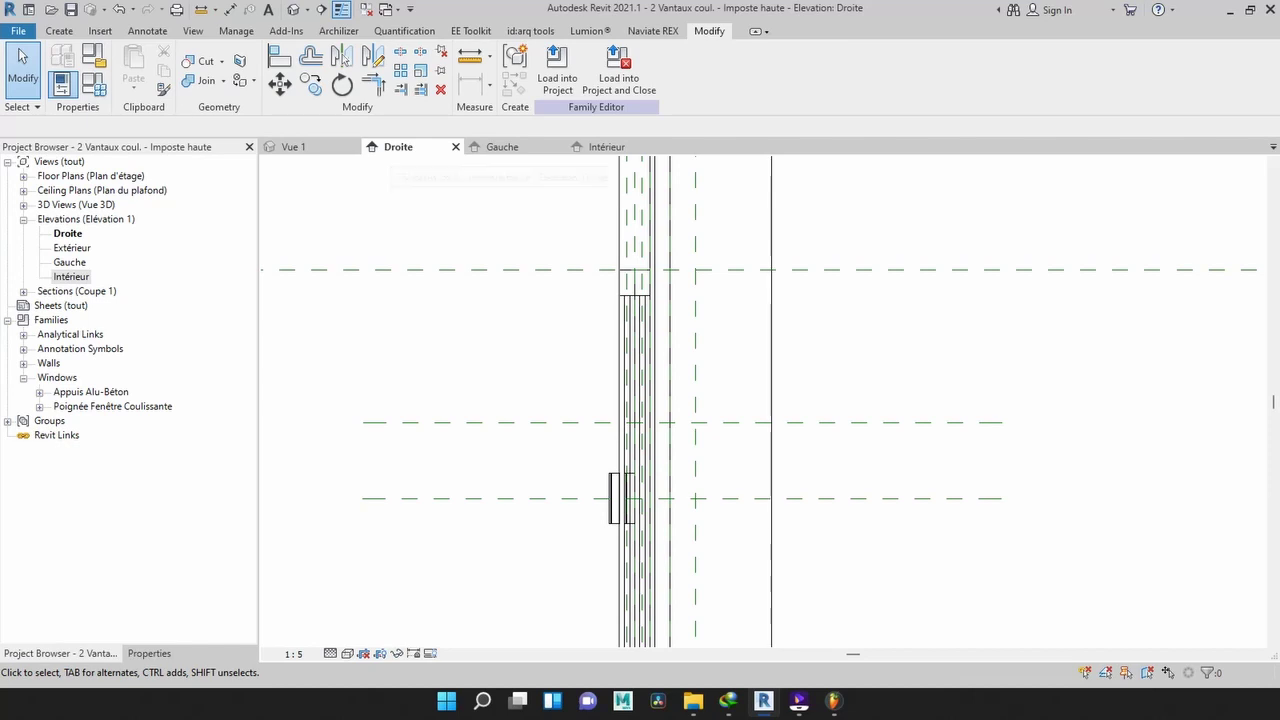
{"action": "scroll", "coordinate": [639, 364], "scroll_direction": "up", "scroll_amount": 2}
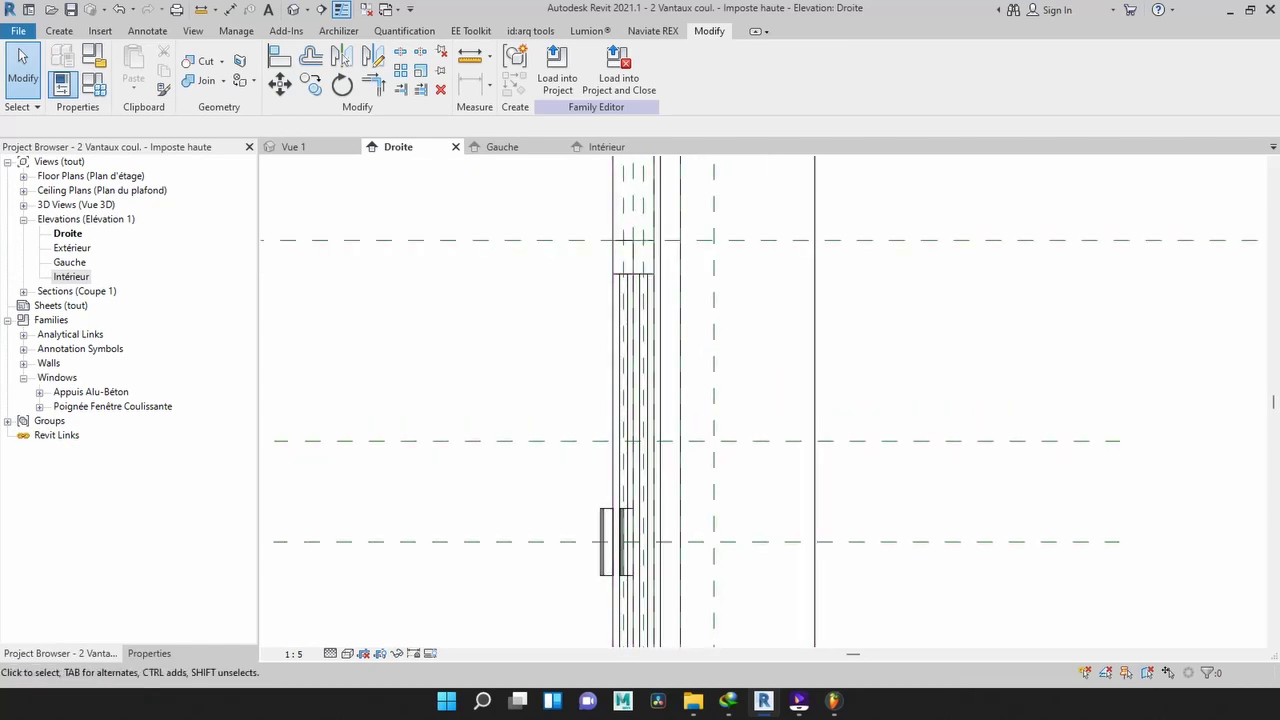
{"action": "scroll", "coordinate": [588, 370], "scroll_direction": "up", "scroll_amount": 2}
{"action": "scroll", "coordinate": [588, 370], "scroll_direction": "down", "scroll_amount": 5}
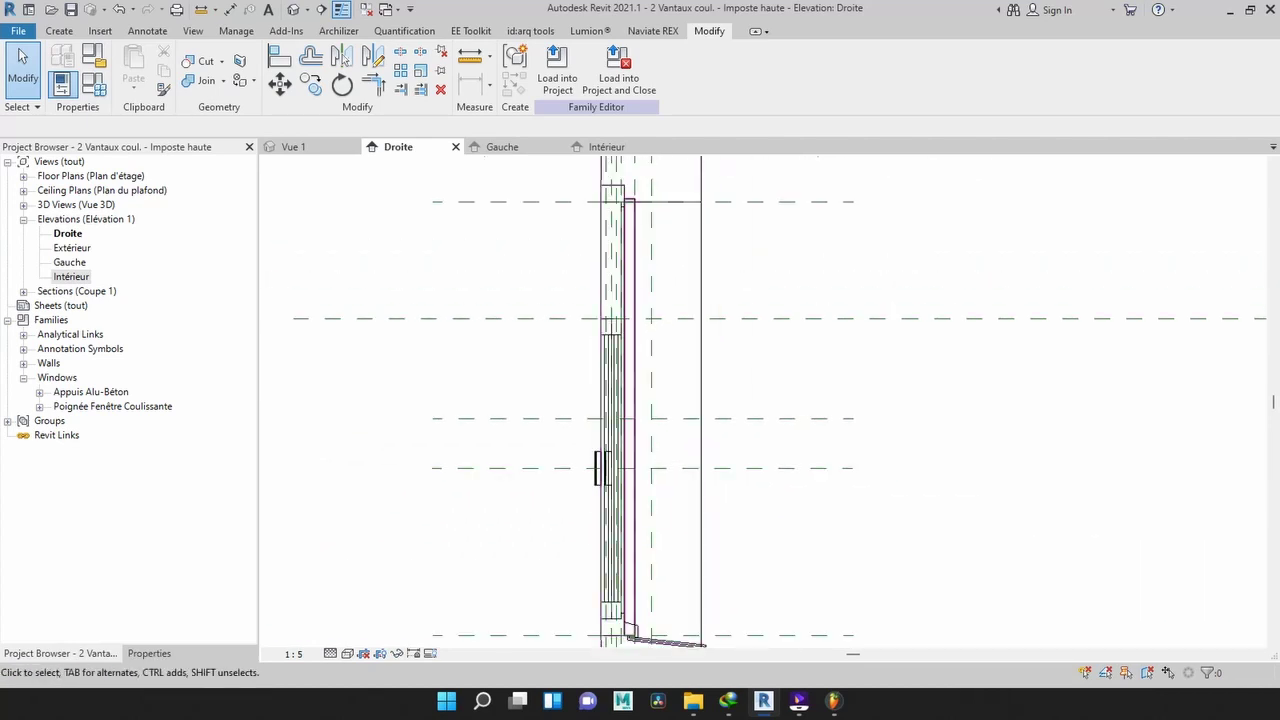
{"action": "scroll", "coordinate": [582, 345], "scroll_direction": "up", "scroll_amount": 4}
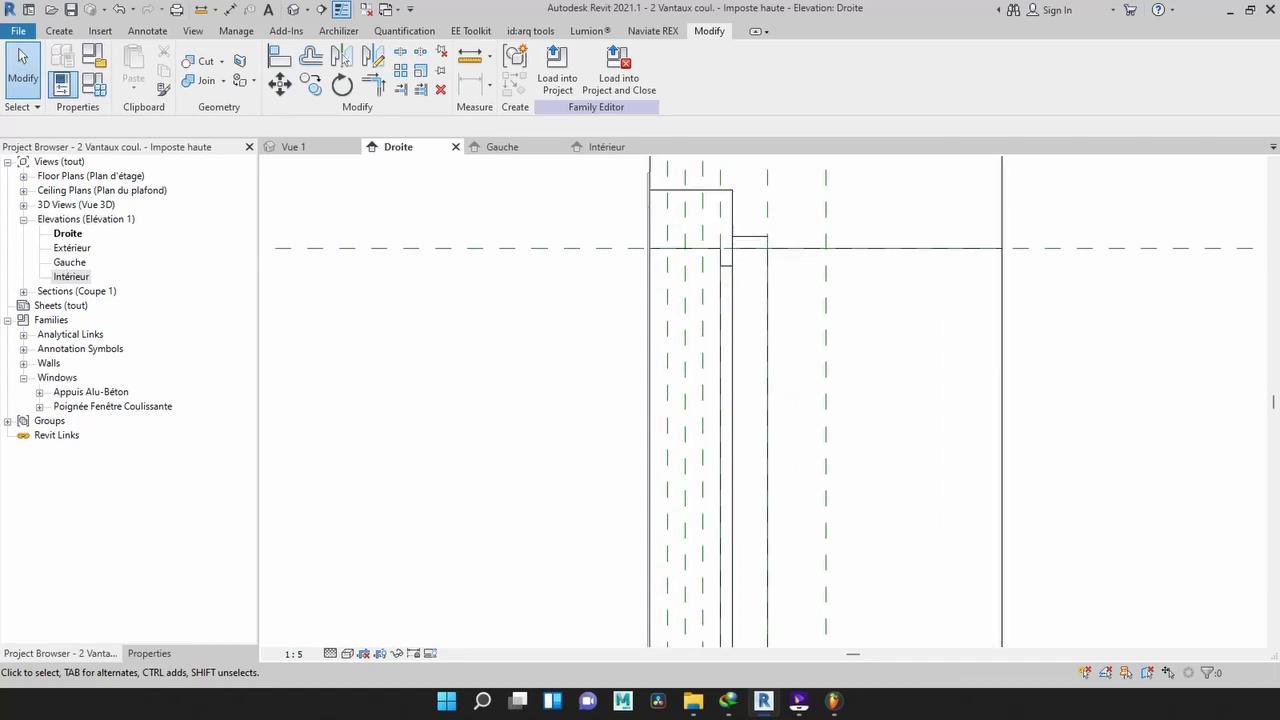
{"action": "scroll", "coordinate": [584, 190], "scroll_direction": "up", "scroll_amount": 1}
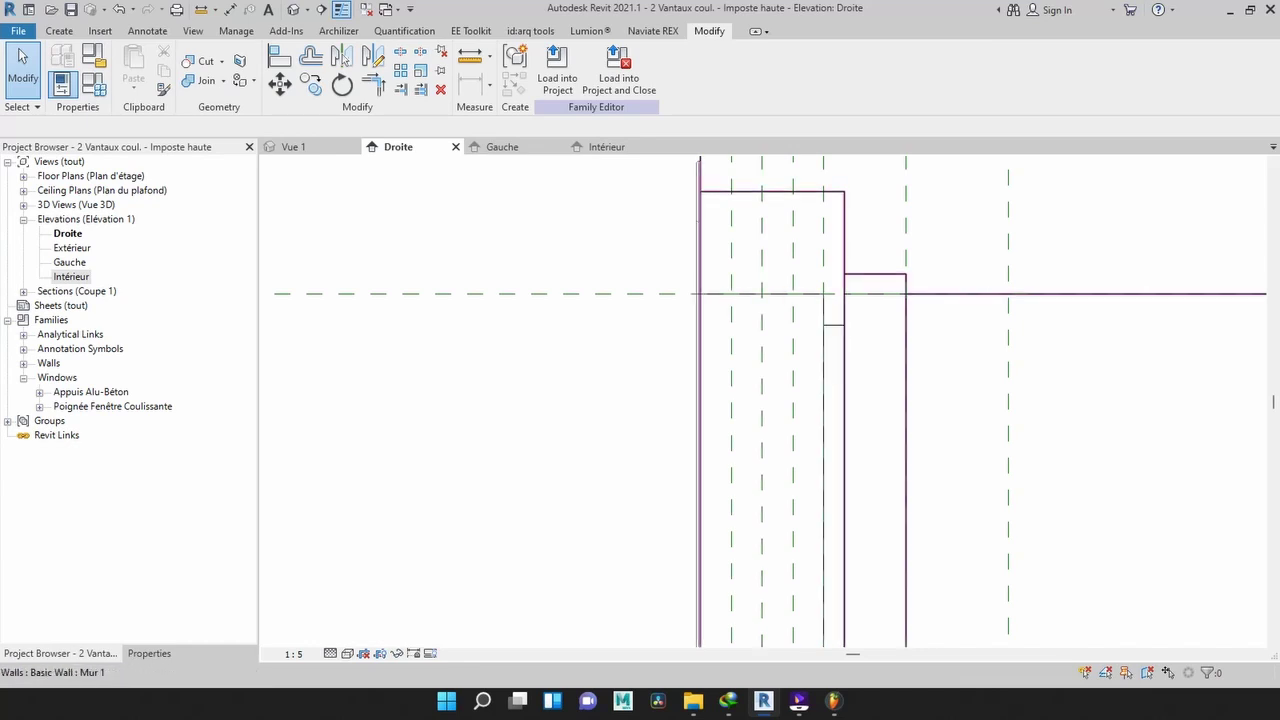
{"action": "scroll", "coordinate": [781, 352], "scroll_direction": "up", "scroll_amount": 2}
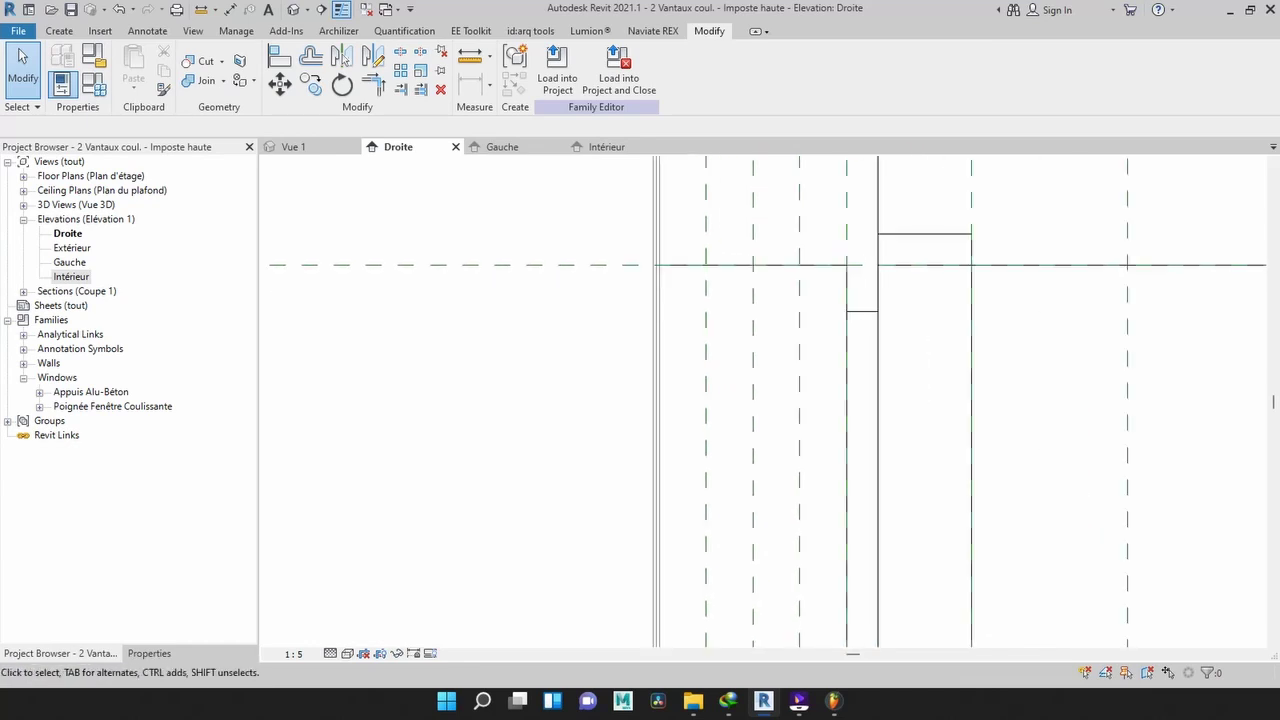
- Start an extrusion and sketch a line about 108.6 mm long, sloping down about 23° from the inner wall face to the Isolant reference plane
{"action": "left_click", "coordinate": [59, 30]}
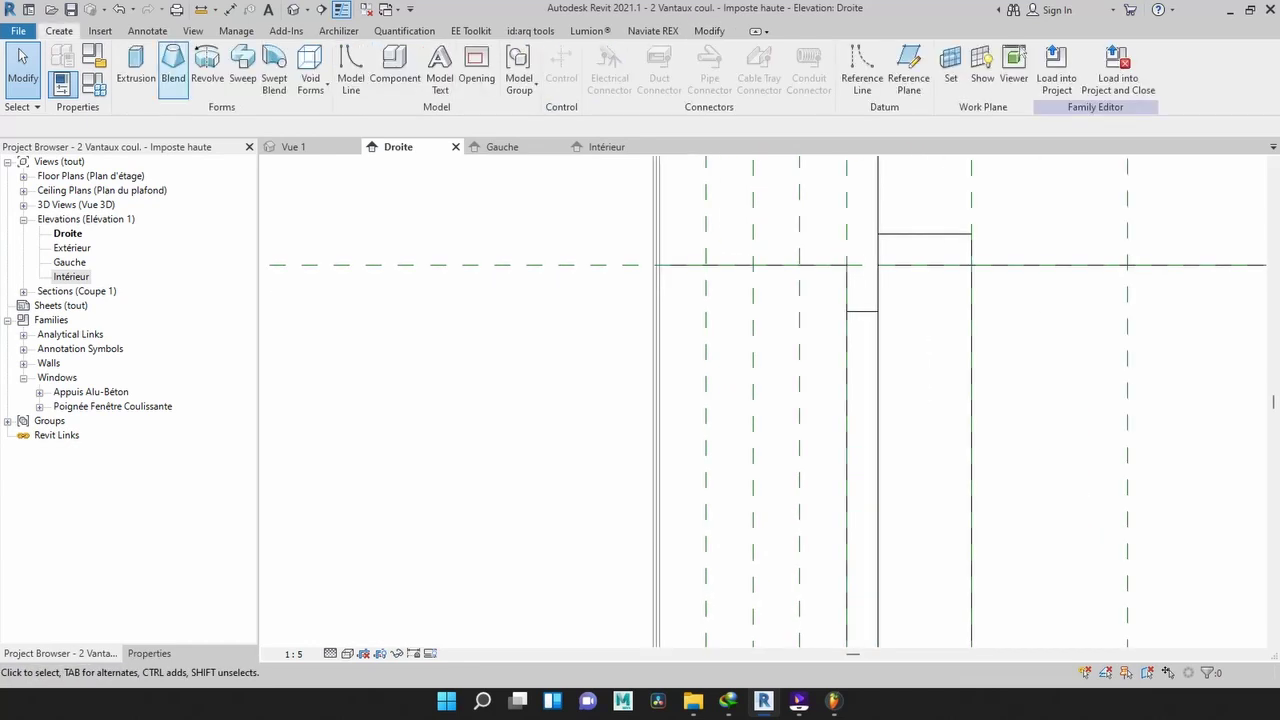
{"action": "left_click", "coordinate": [136, 68]}
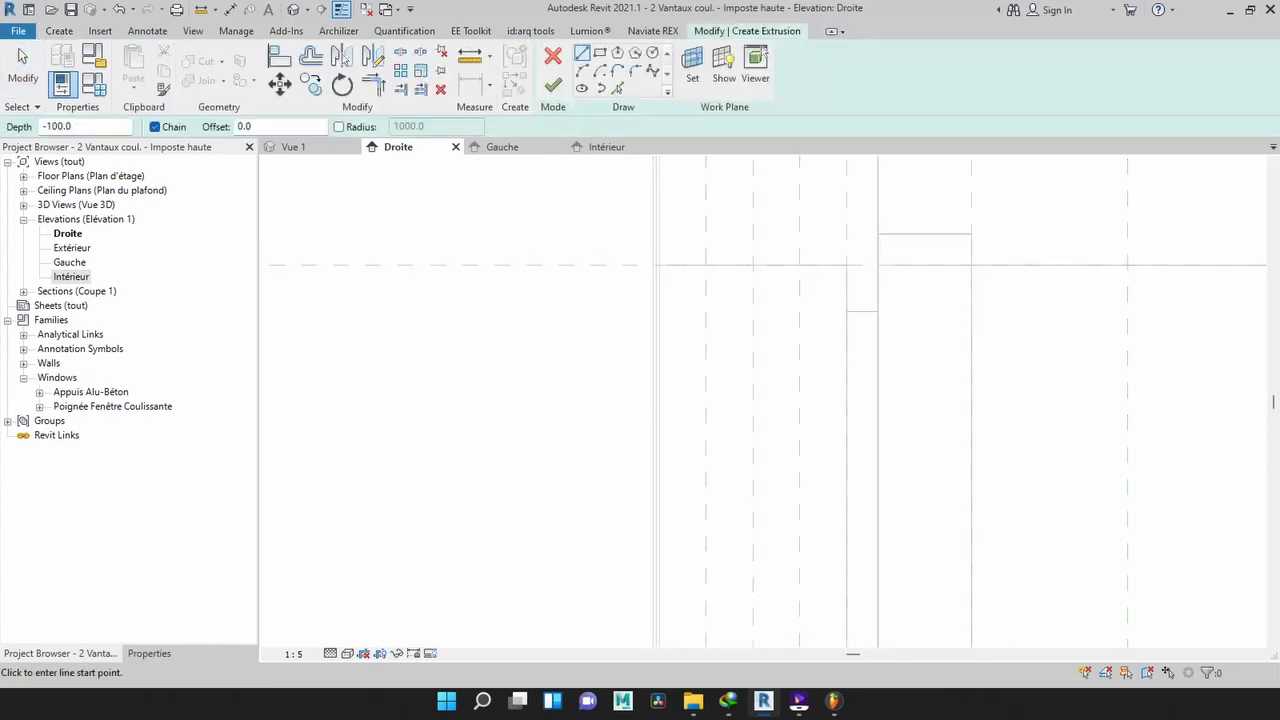
{"action": "scroll", "coordinate": [826, 376], "scroll_direction": "up", "scroll_amount": 1}
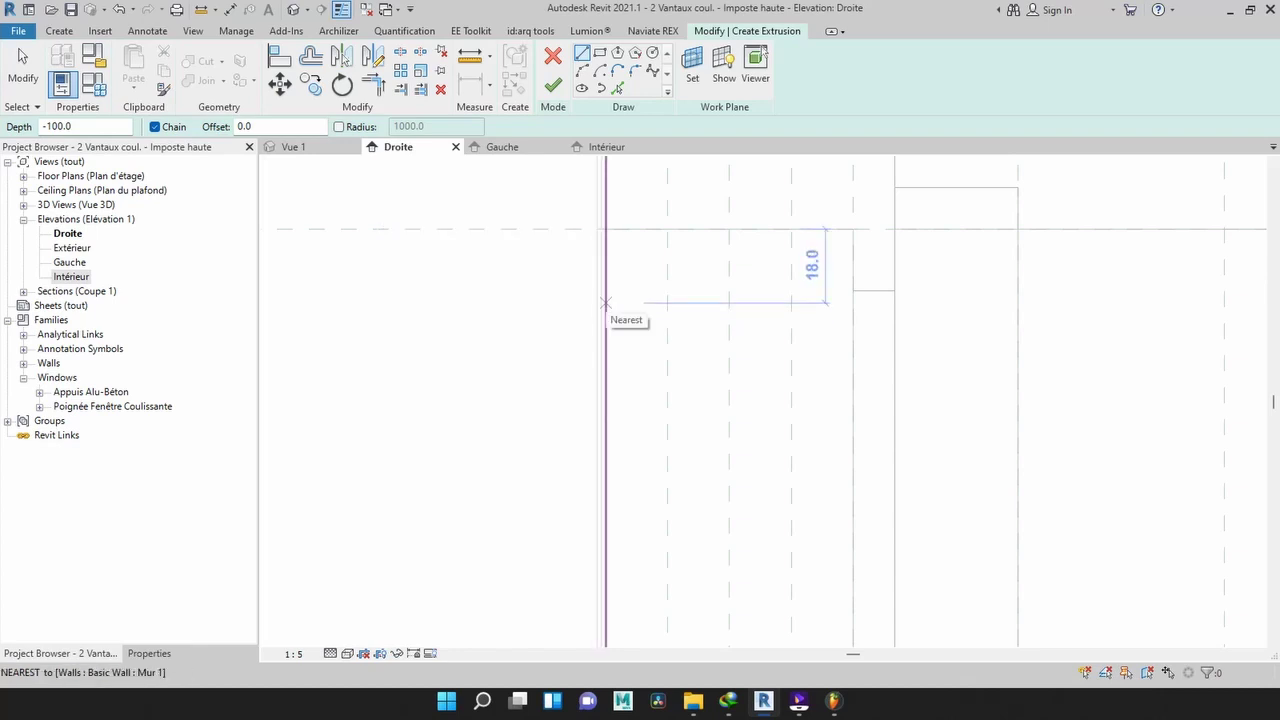
{"action": "scroll", "coordinate": [606, 302], "scroll_direction": "down", "scroll_amount": 5}
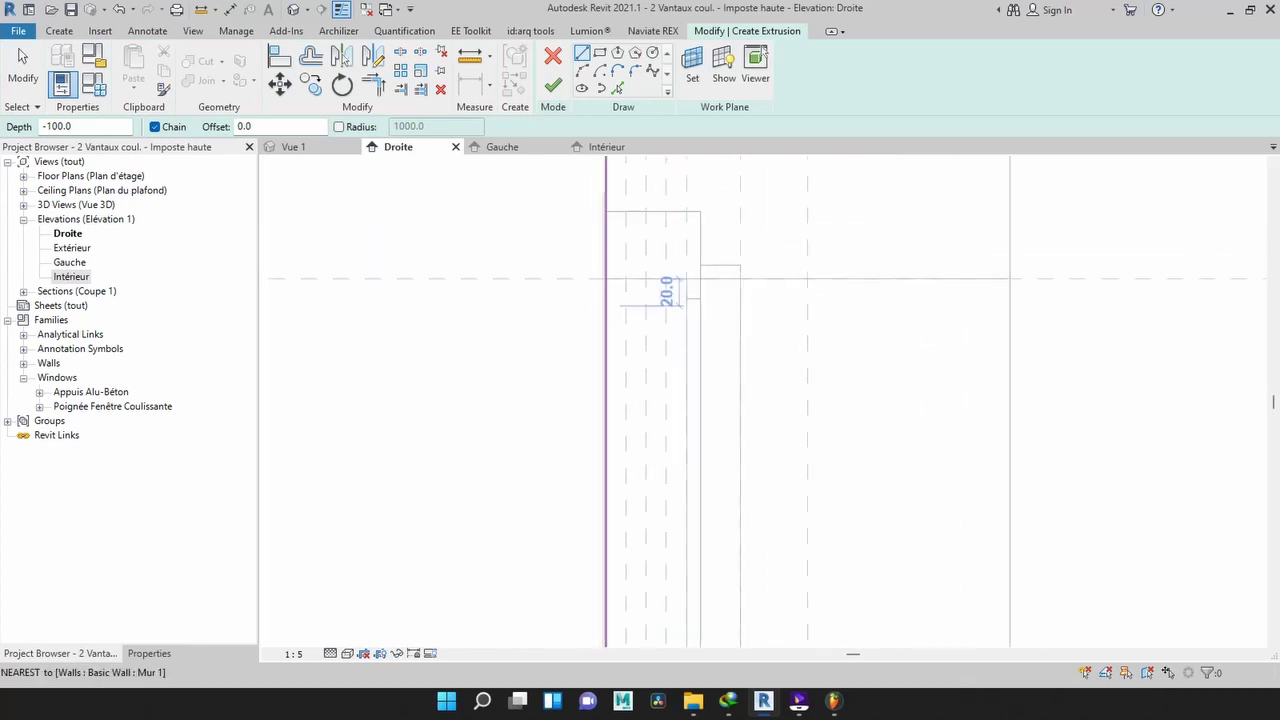
{"action": "scroll", "coordinate": [606, 302], "scroll_direction": "up", "scroll_amount": 4}
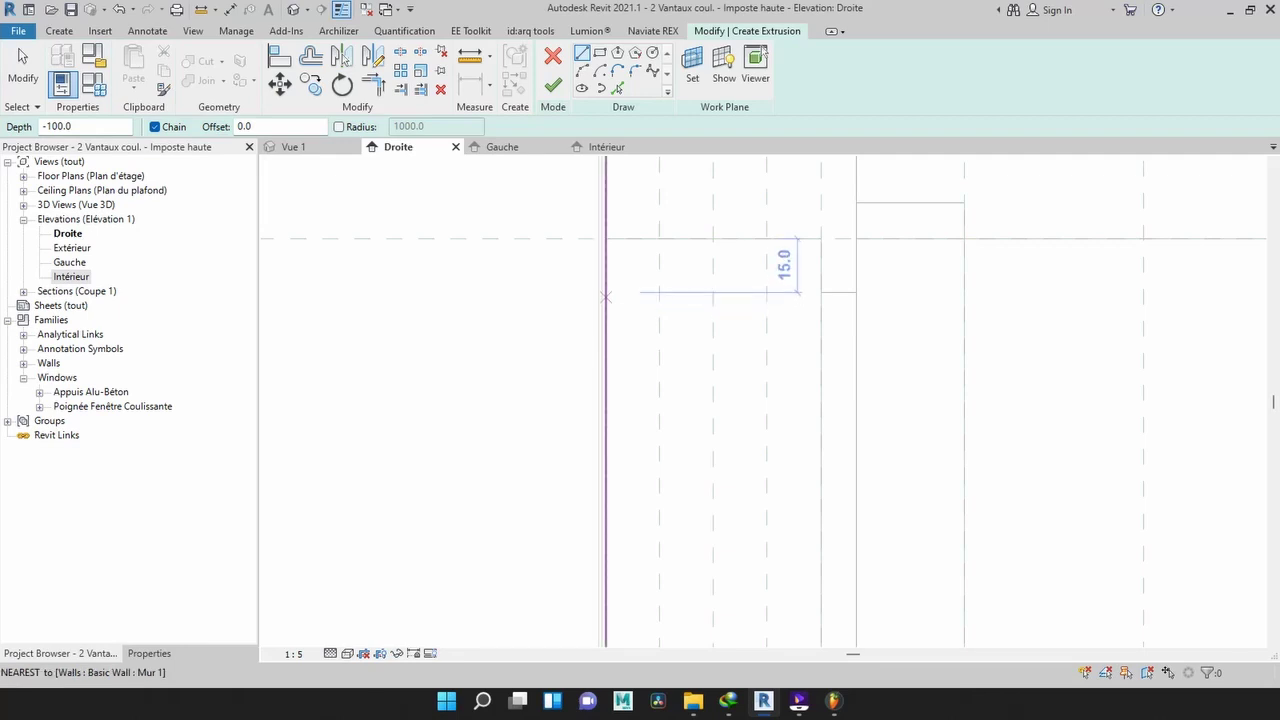
{"action": "left_click", "coordinate": [605, 294]}
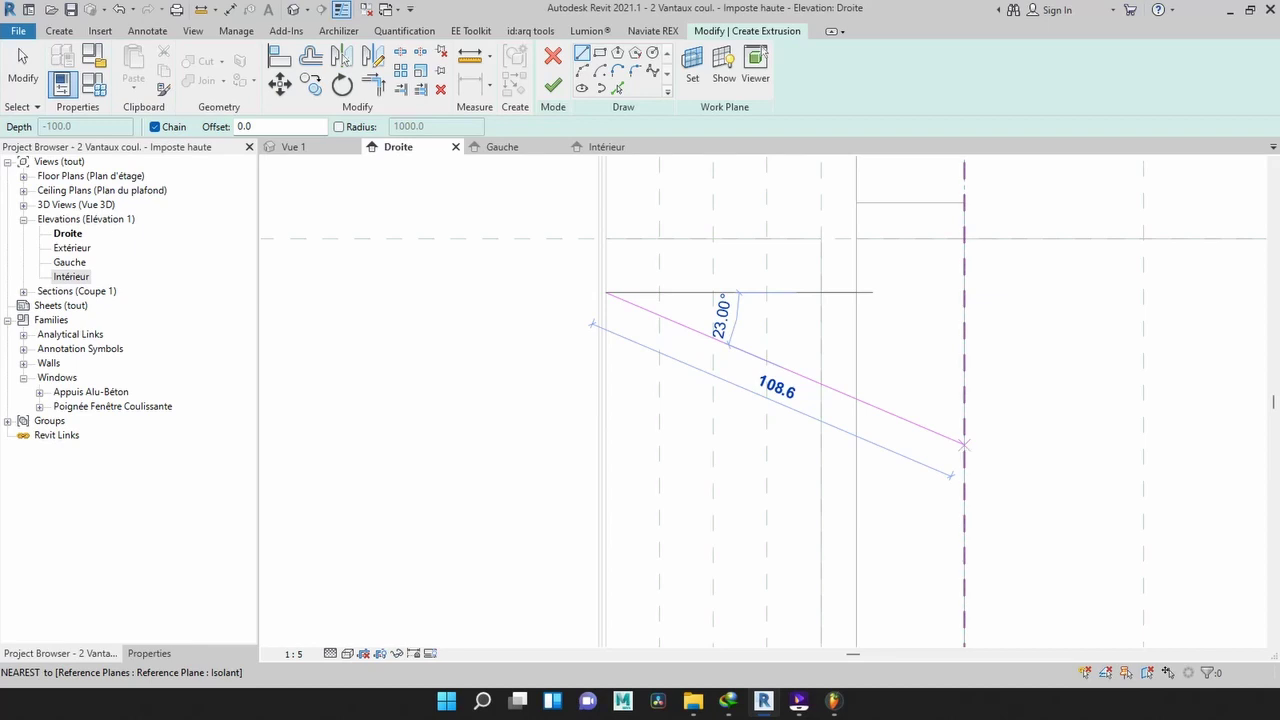
{"action": "left_click", "coordinate": [964, 444]}
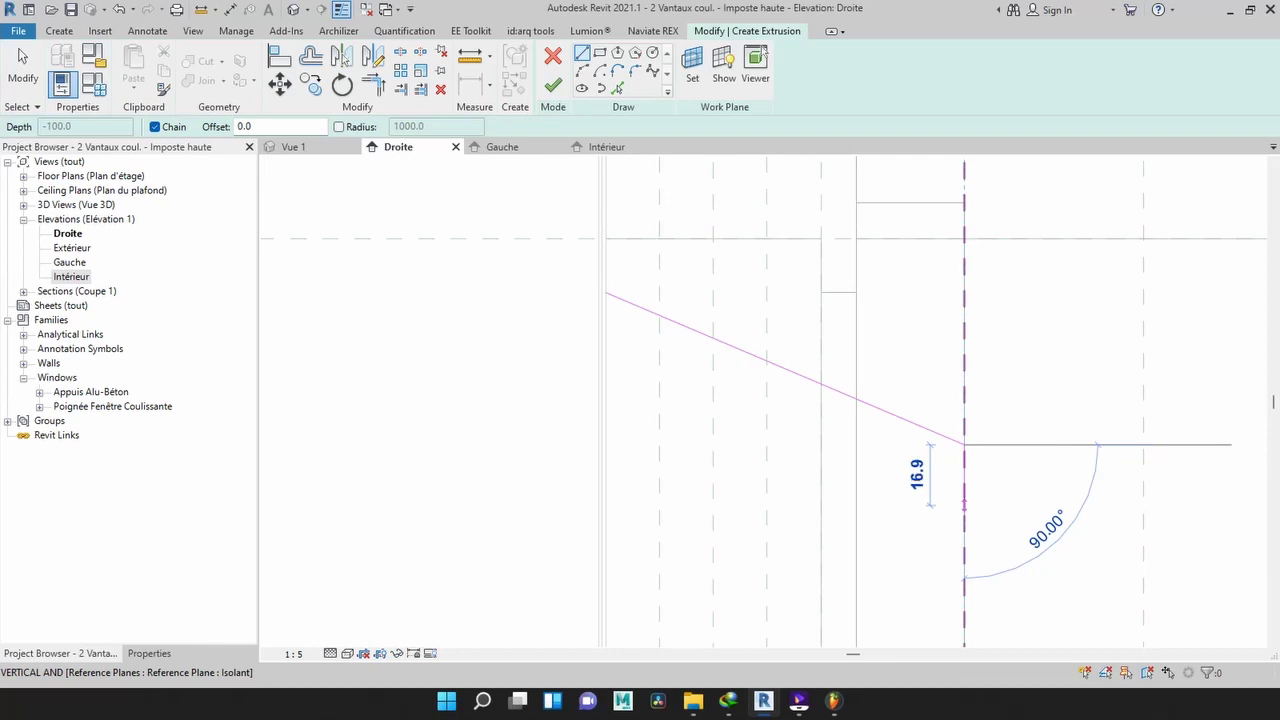
- Continue the profile from the sloping line's lower end with a downward lip about 7 mm long and 2.3 mm wide
{"action": "scroll", "coordinate": [964, 490], "scroll_direction": "up", "scroll_amount": 3}
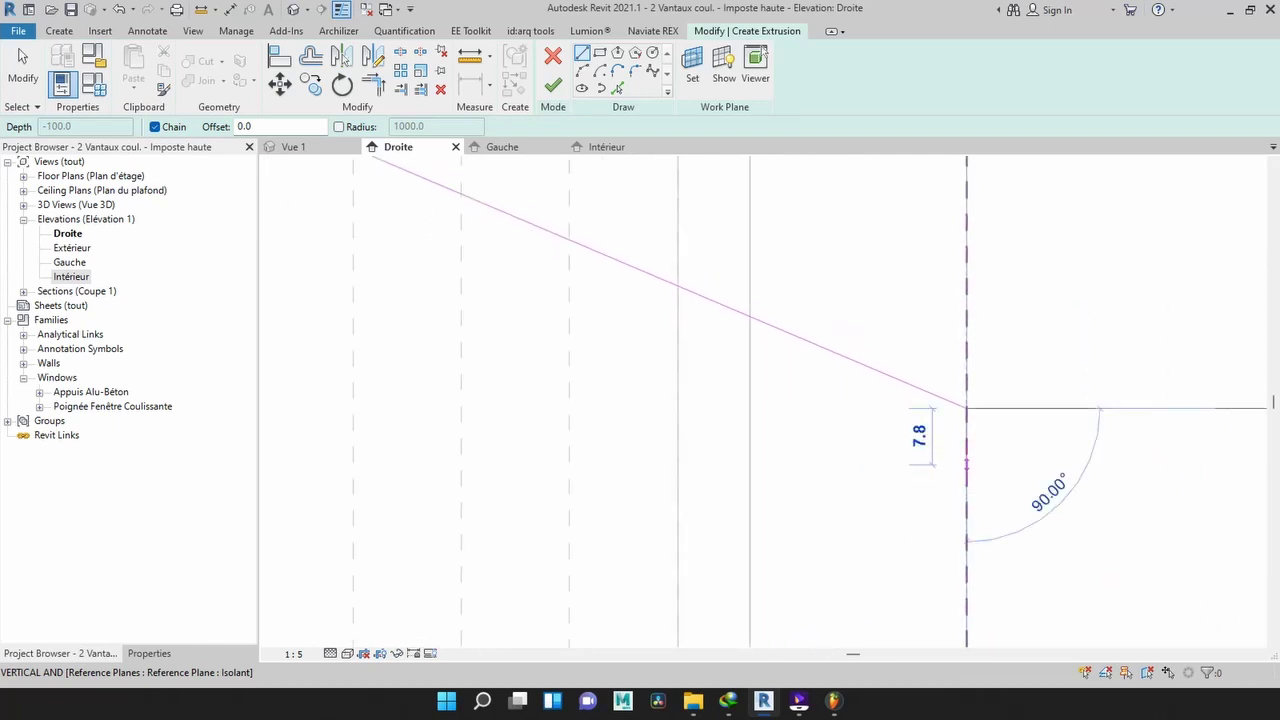
{"action": "left_click", "coordinate": [966, 459]}
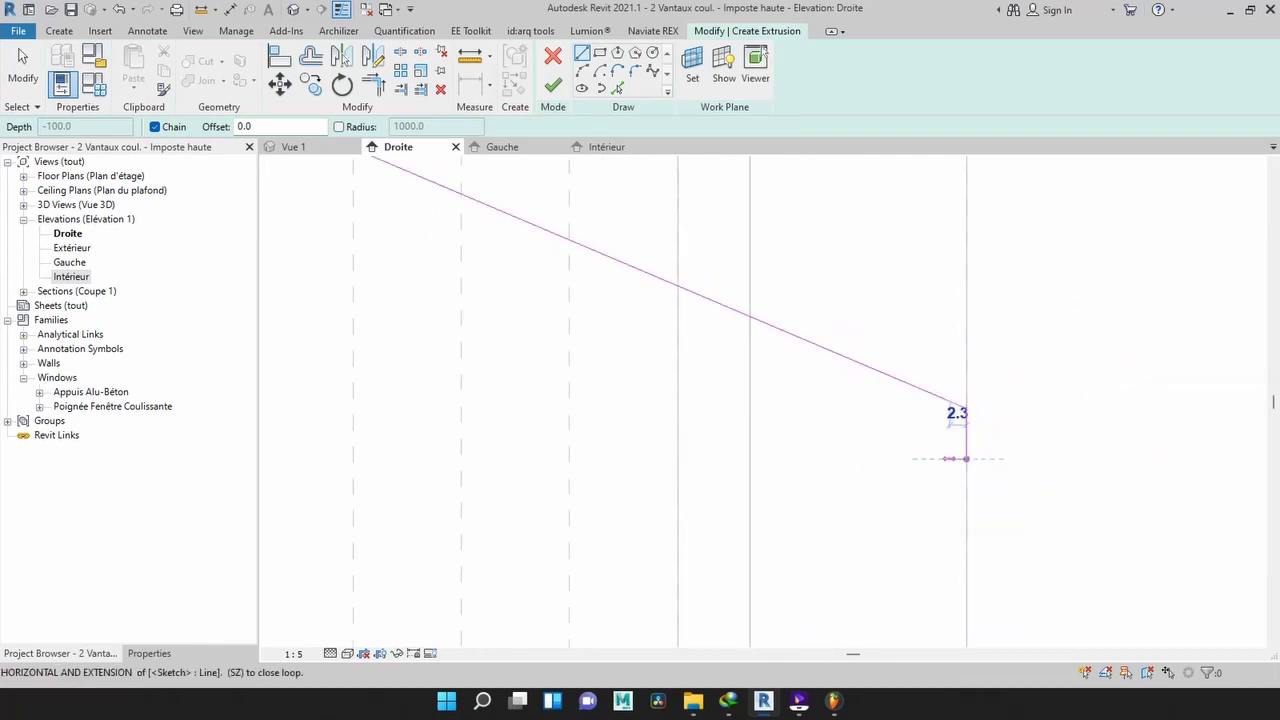
{"action": "left_click", "coordinate": [950, 459]}
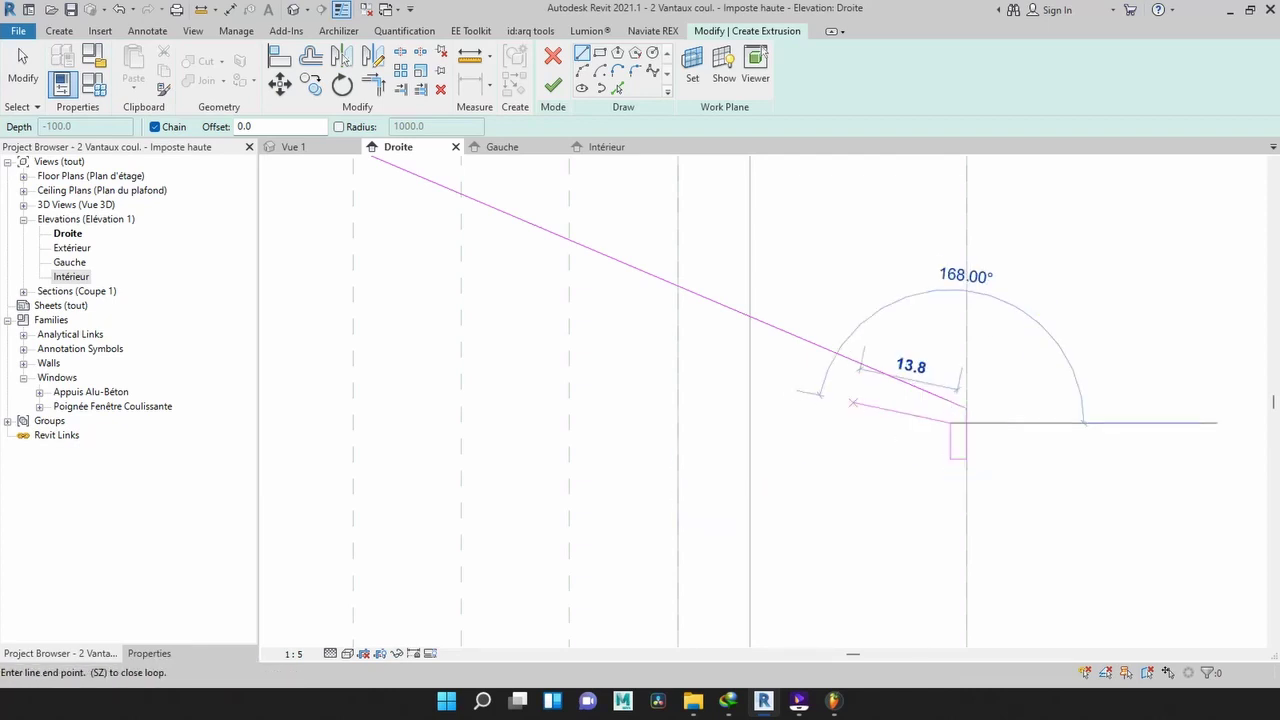
- Sketch a second sloping line about 108.4 mm long, parallel to the first, from the lower lip to the Encadrement intérieur trim edge
{"action": "scroll", "coordinate": [881, 388], "scroll_direction": "down", "scroll_amount": 3}
{"action": "scroll", "coordinate": [555, 255], "scroll_direction": "up", "scroll_amount": 4}
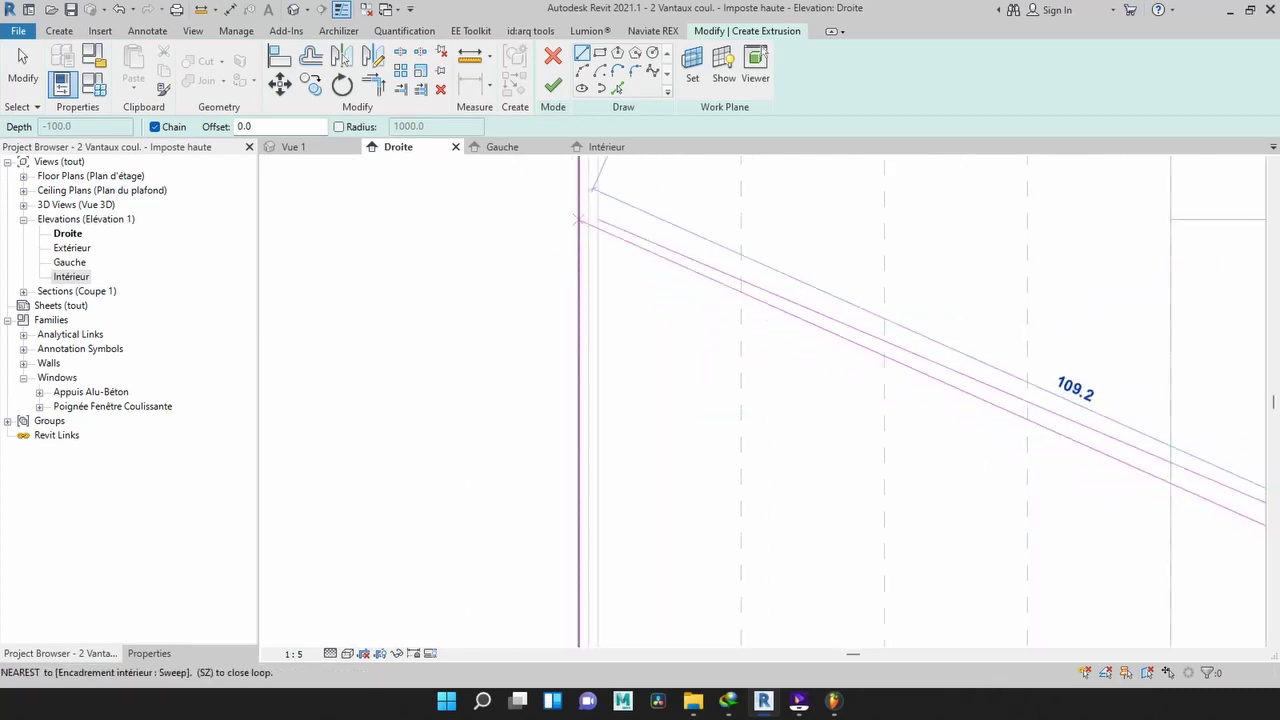
{"action": "scroll", "coordinate": [578, 220], "scroll_direction": "down", "scroll_amount": 2}
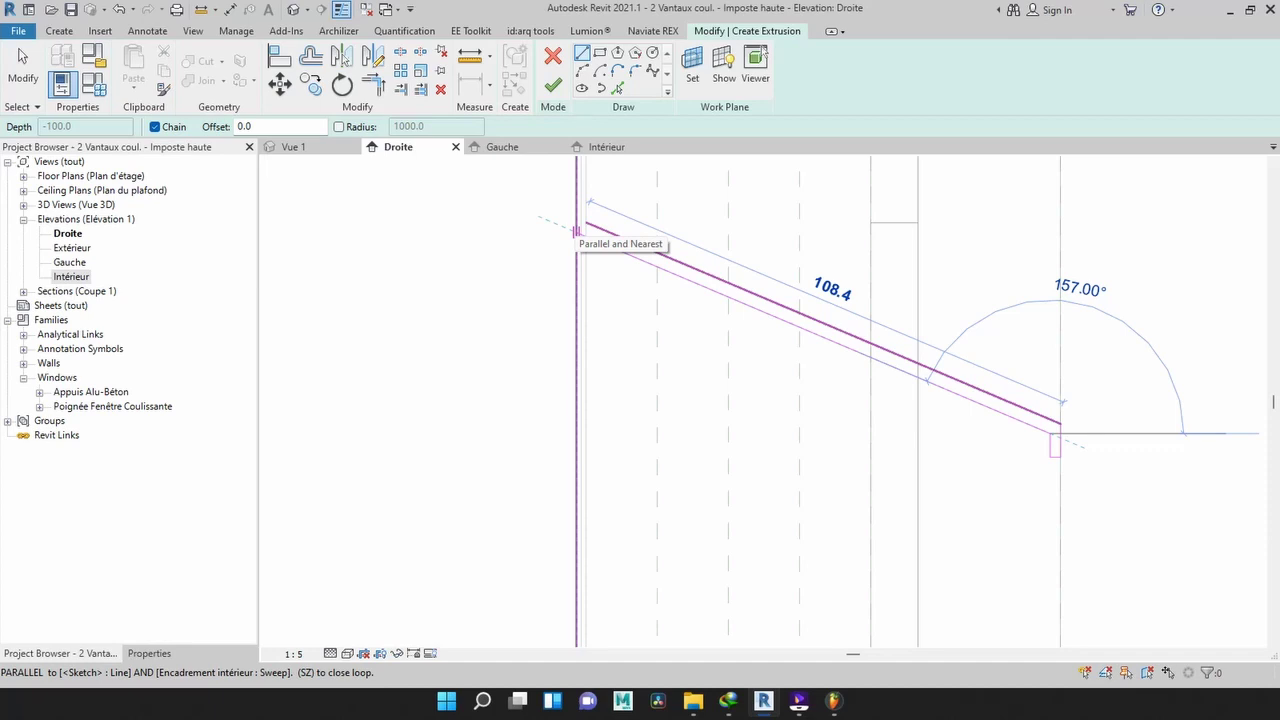
{"action": "scroll", "coordinate": [580, 235], "scroll_direction": "up", "scroll_amount": 2}
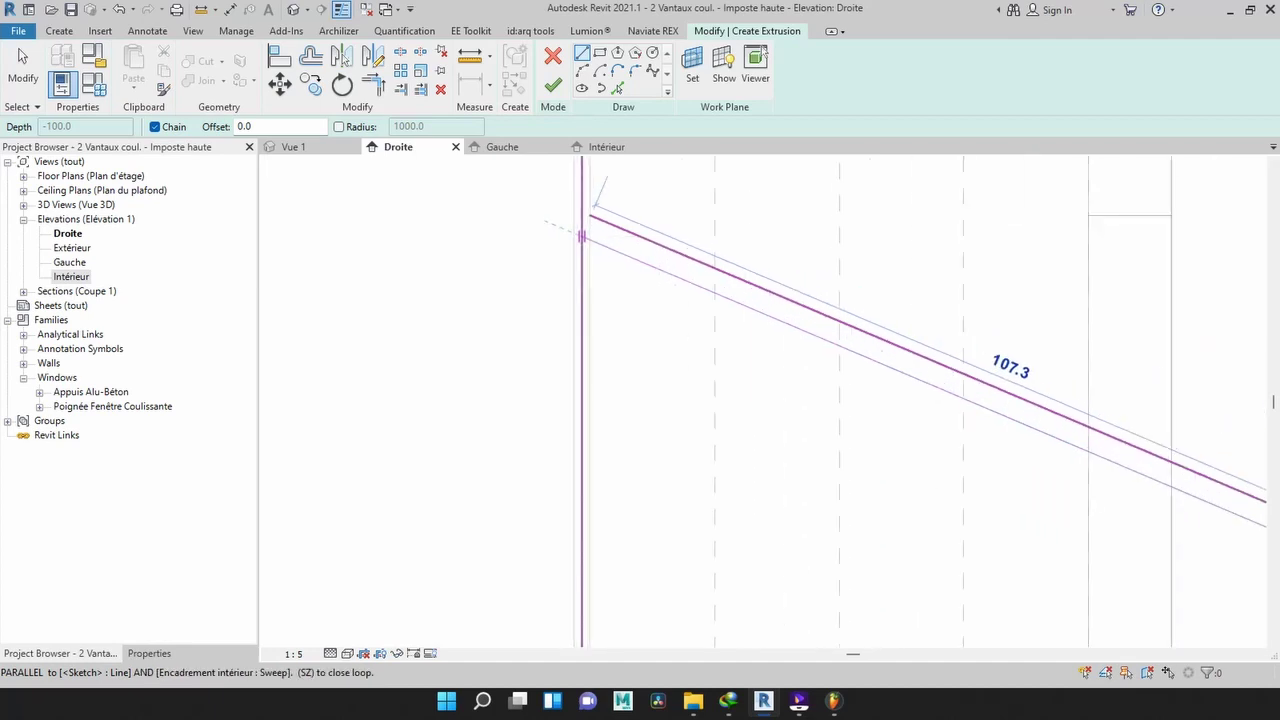
{"action": "scroll", "coordinate": [560, 226], "scroll_direction": "up", "scroll_amount": 1}
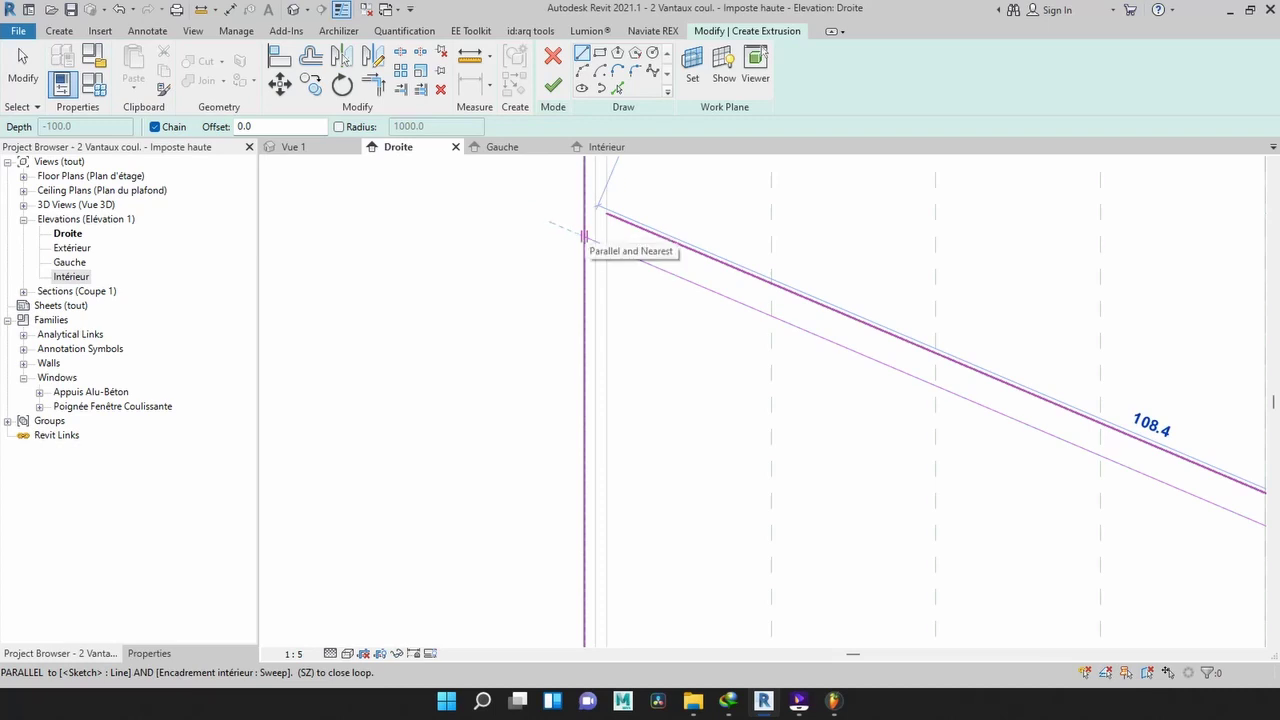
{"action": "scroll", "coordinate": [584, 236], "scroll_direction": "down", "scroll_amount": 5}
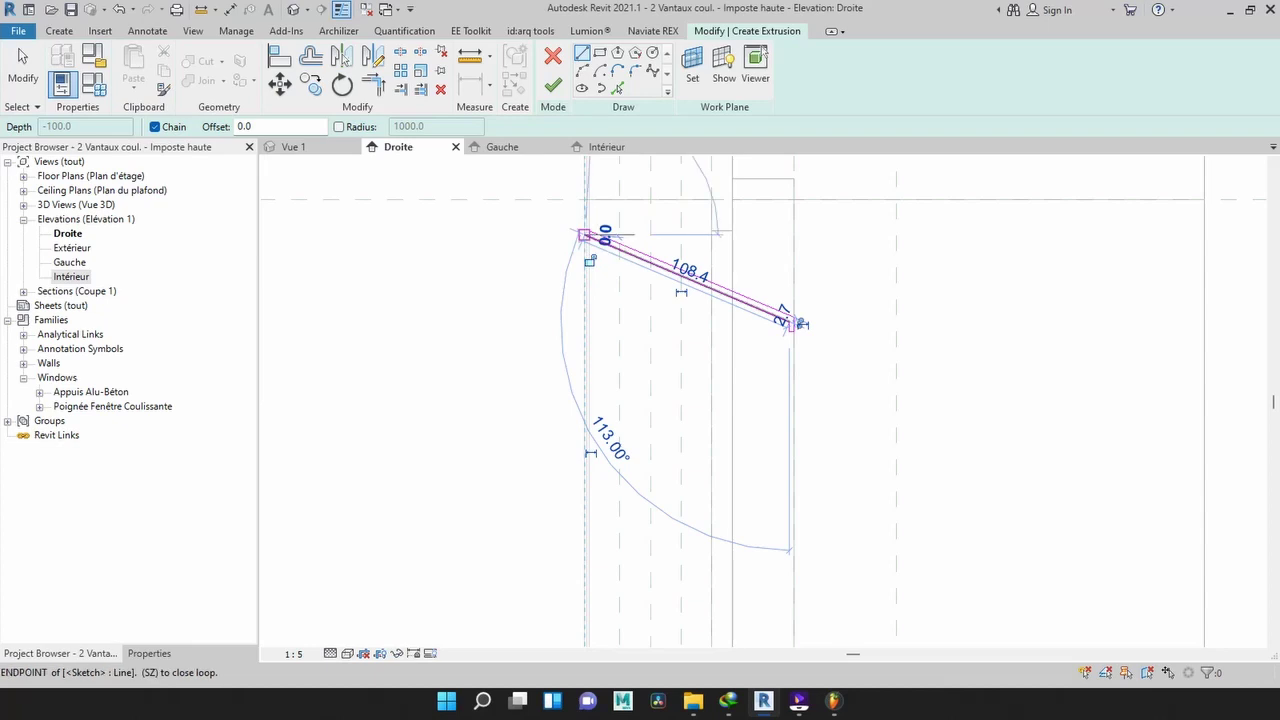
{"action": "scroll", "coordinate": [584, 236], "scroll_direction": "up", "scroll_amount": 3}
{"action": "scroll", "coordinate": [584, 236], "scroll_direction": "up", "scroll_amount": 4}
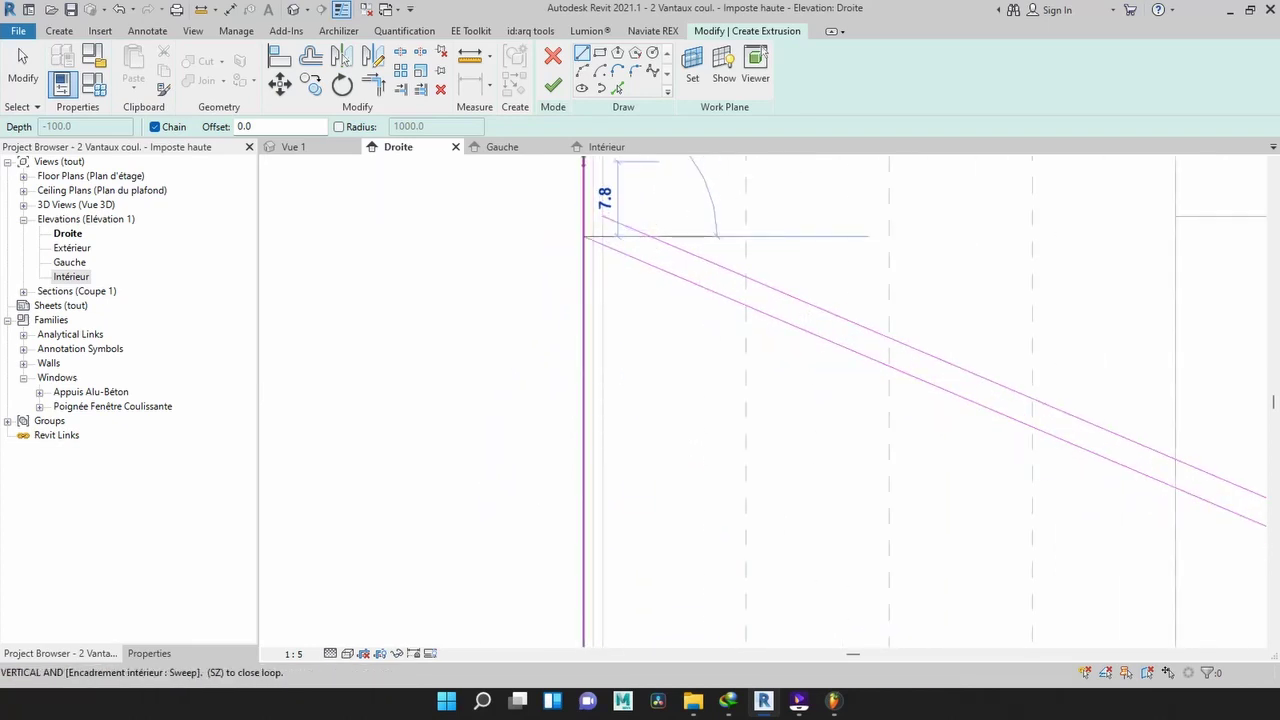
- Close the profile with an upward lip about 7.8 mm tall at the Encadrement intérieur trim and finish the extrusion
{"action": "left_click", "coordinate": [584, 162]}
{"action": "left_click", "coordinate": [603, 162]}
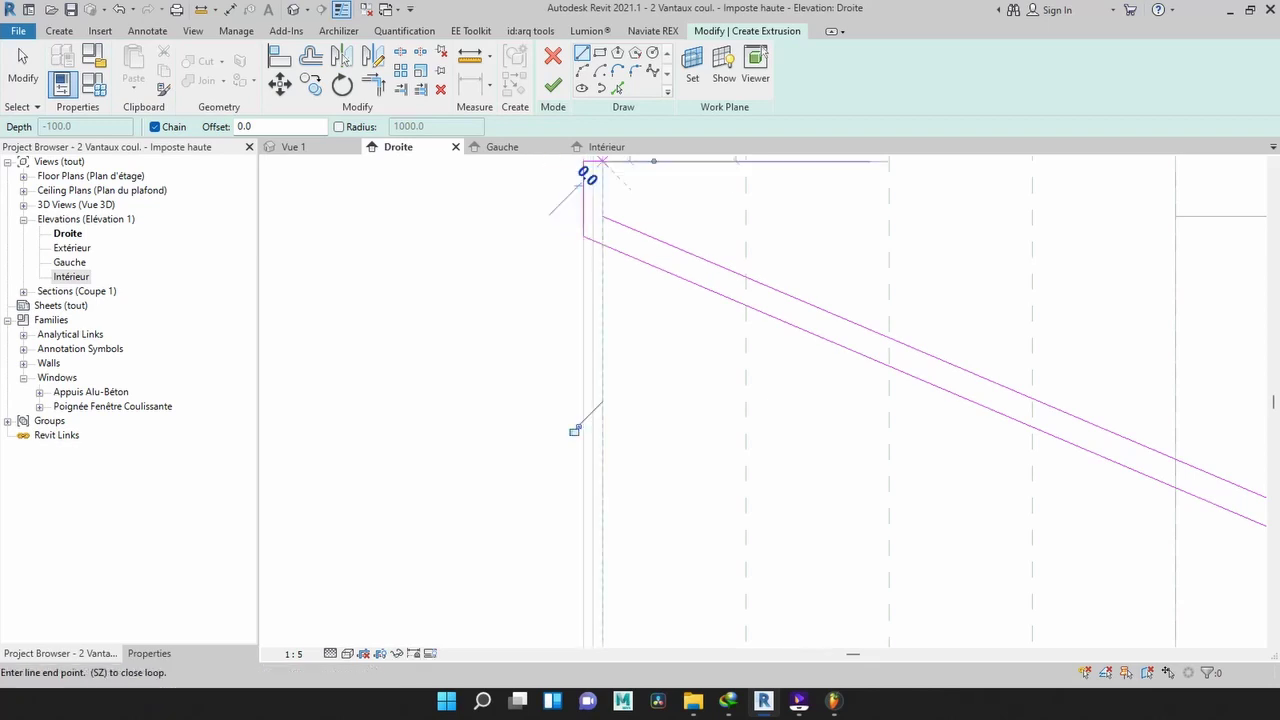
{"action": "left_click", "coordinate": [602, 216]}
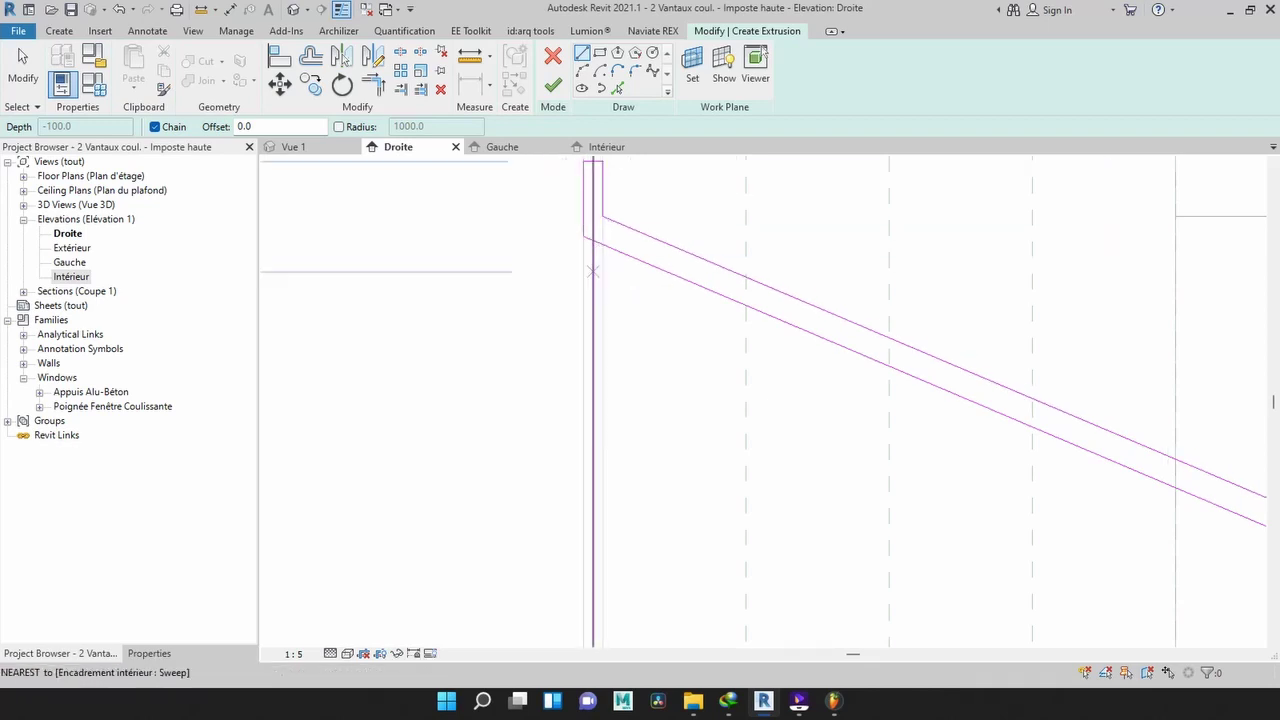
{"action": "left_click", "coordinate": [22, 65]}
{"action": "scroll", "coordinate": [679, 314], "scroll_direction": "down", "scroll_amount": 5}
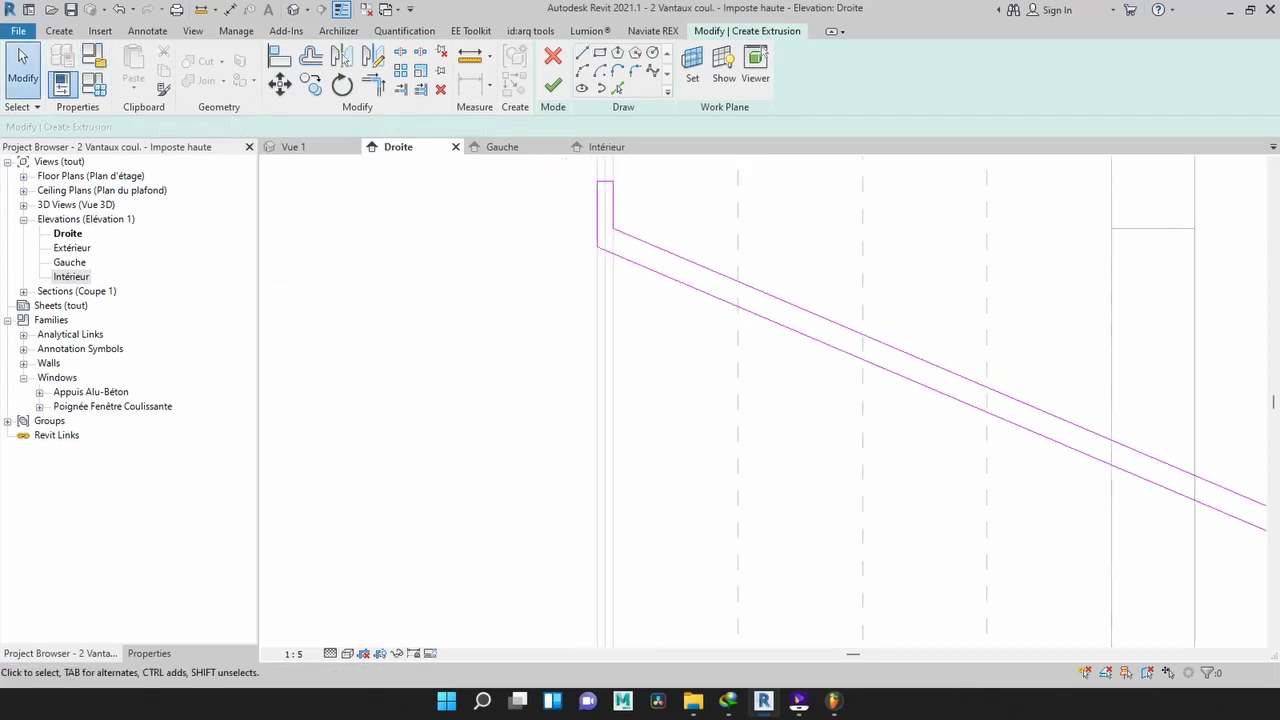
{"action": "scroll", "coordinate": [917, 371], "scroll_direction": "up", "scroll_amount": 3}
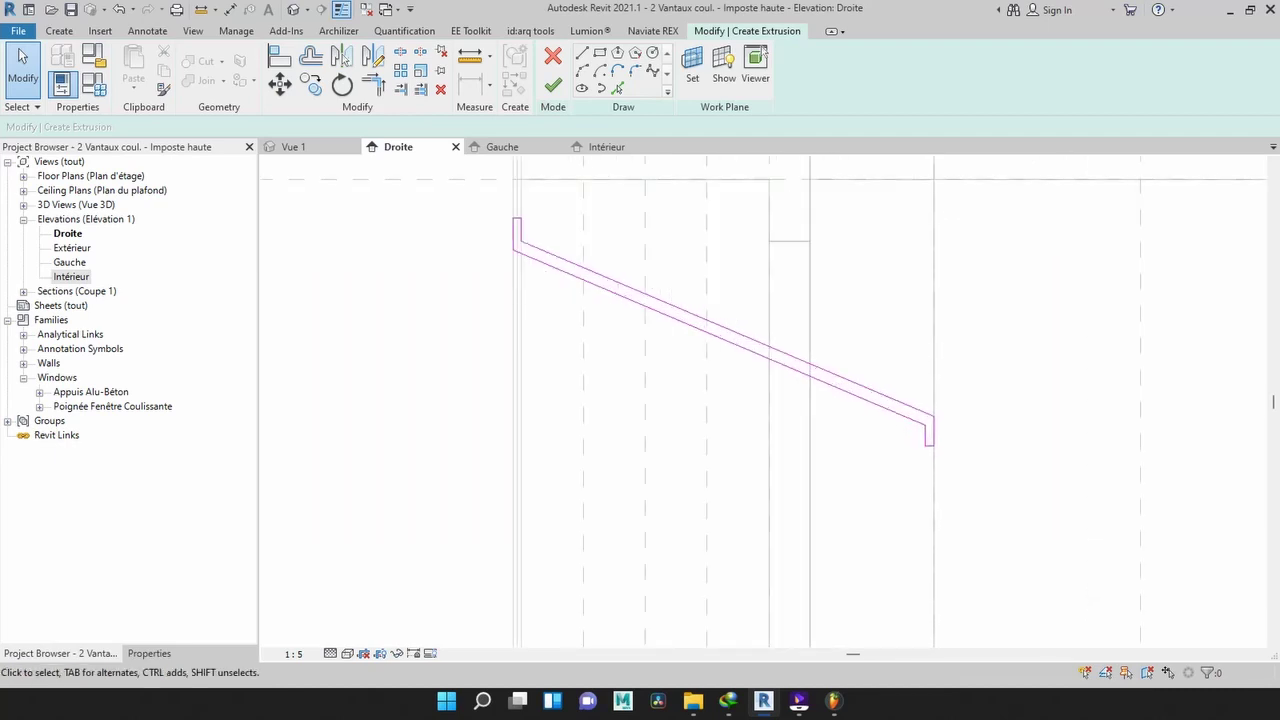
{"action": "left_click", "coordinate": [553, 85]}
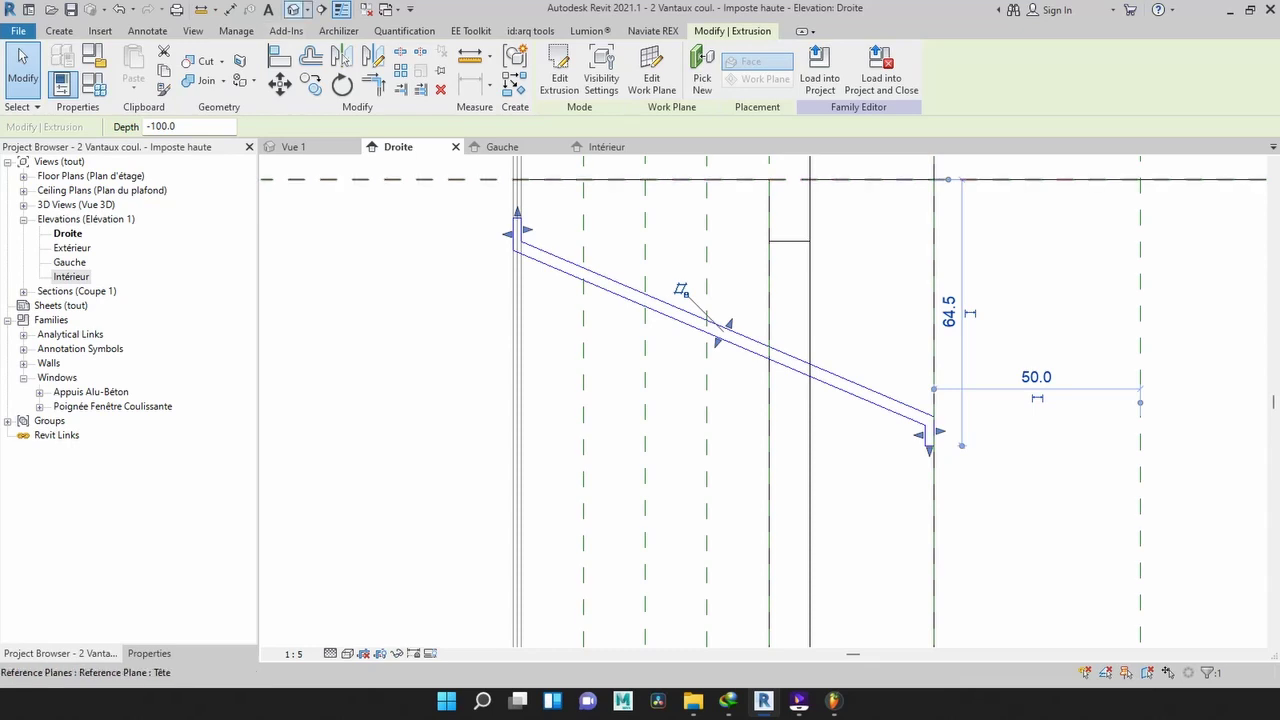
- Open the 3D view and orbit to the window's front side to examine the new extrusion at the frame head
{"action": "left_click", "coordinate": [293, 9]}
{"action": "key", "text": "Escape"}
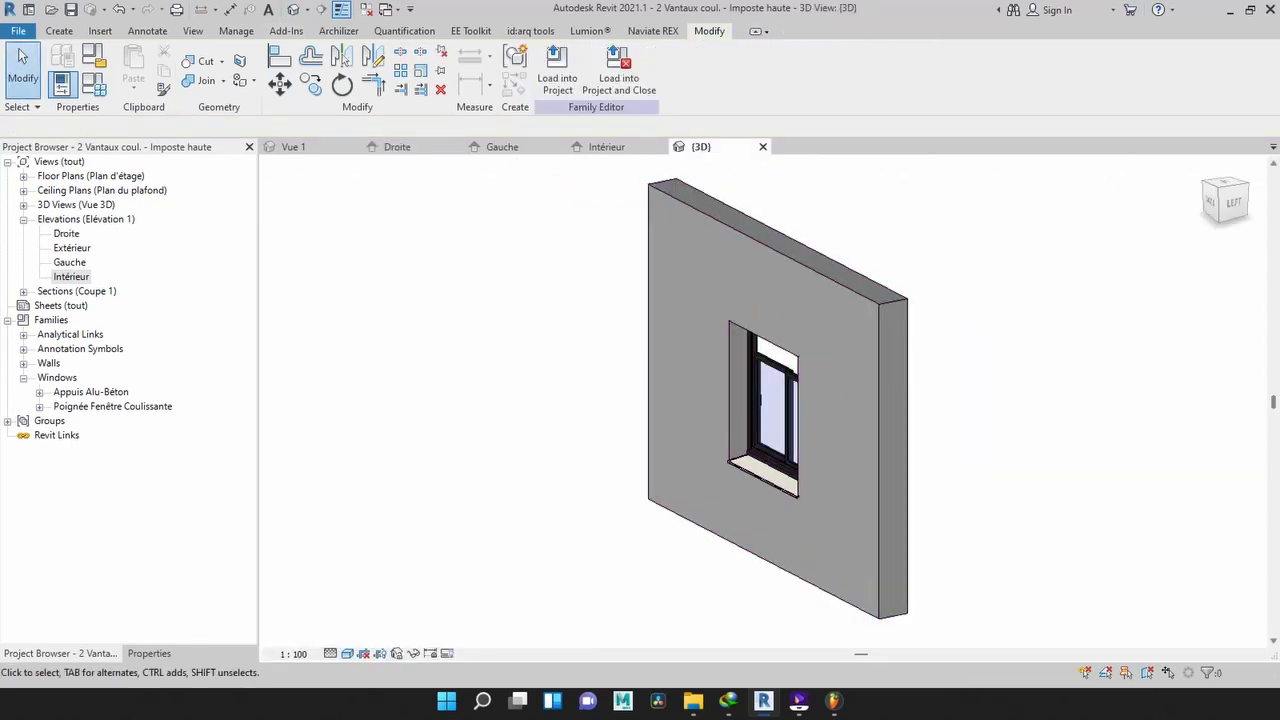
{"action": "key", "text": "shift+w"}
{"action": "left_click_drag", "start_coordinate": [1020, 527], "coordinate": [720, 585]}
{"action": "scroll", "coordinate": [913, 339], "scroll_direction": "up", "scroll_amount": 2}
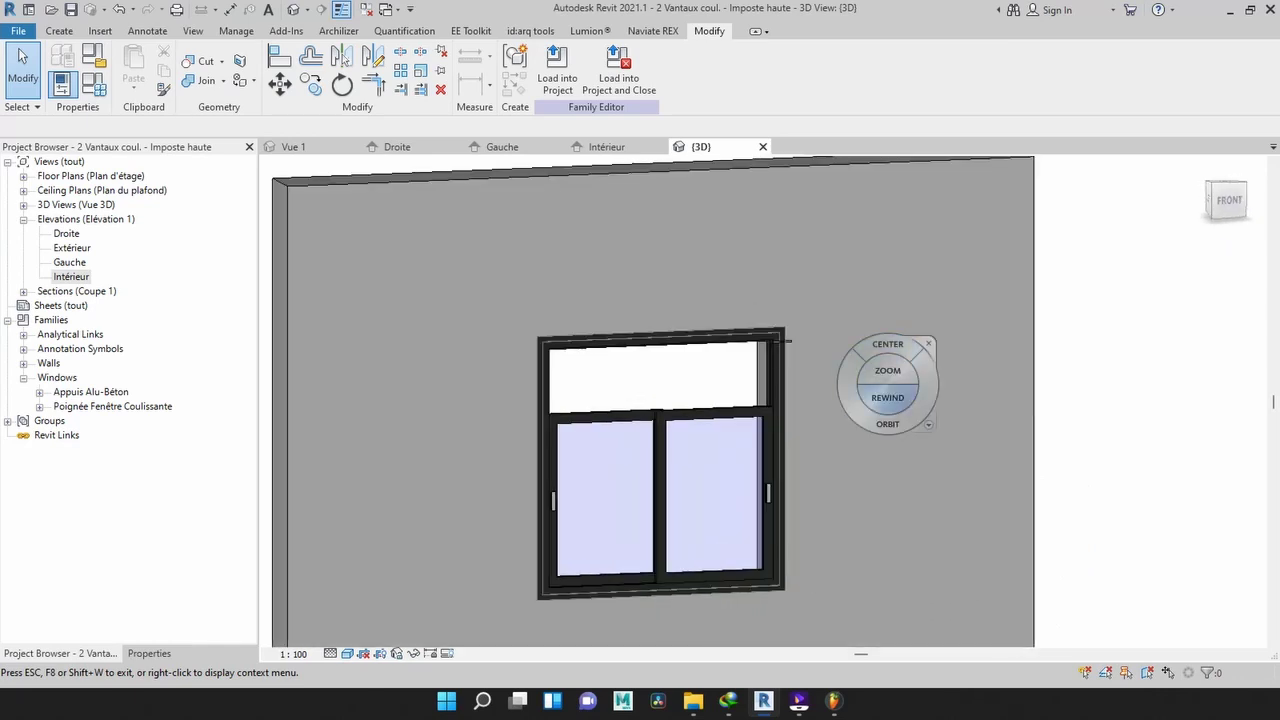
{"action": "scroll", "coordinate": [901, 418], "scroll_direction": "up", "scroll_amount": 1}
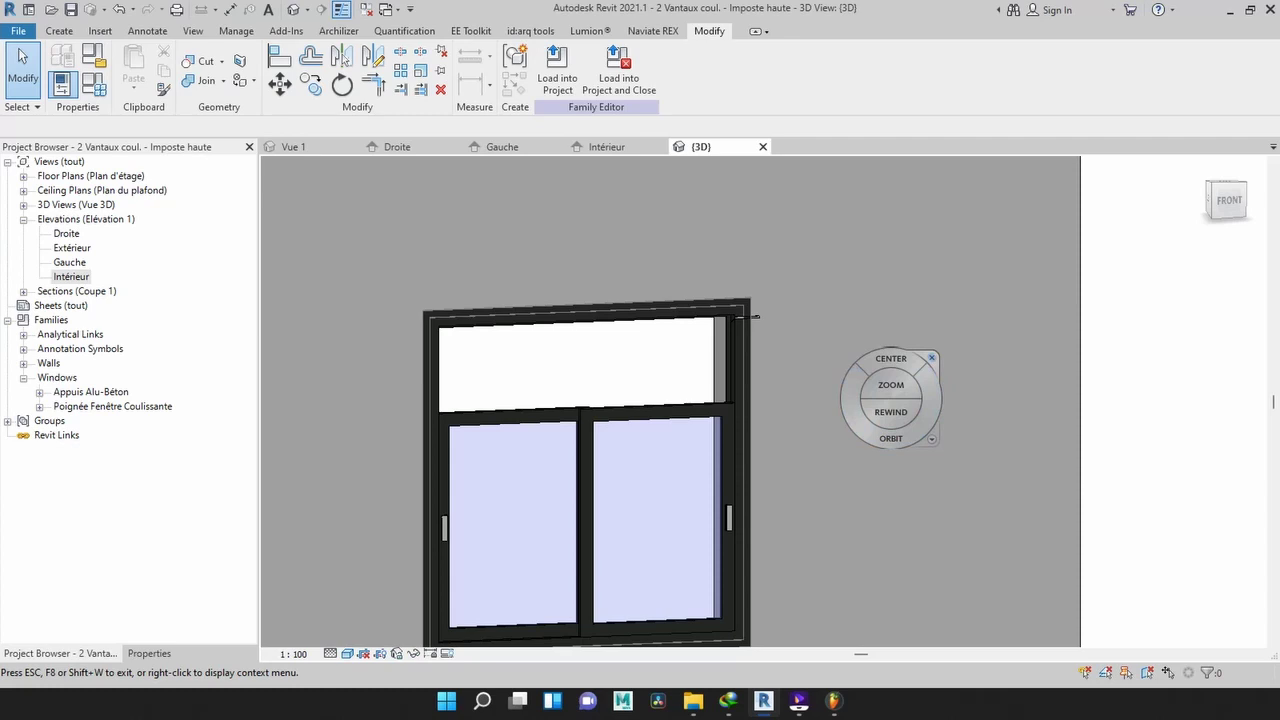
{"action": "key", "text": "Escape"}
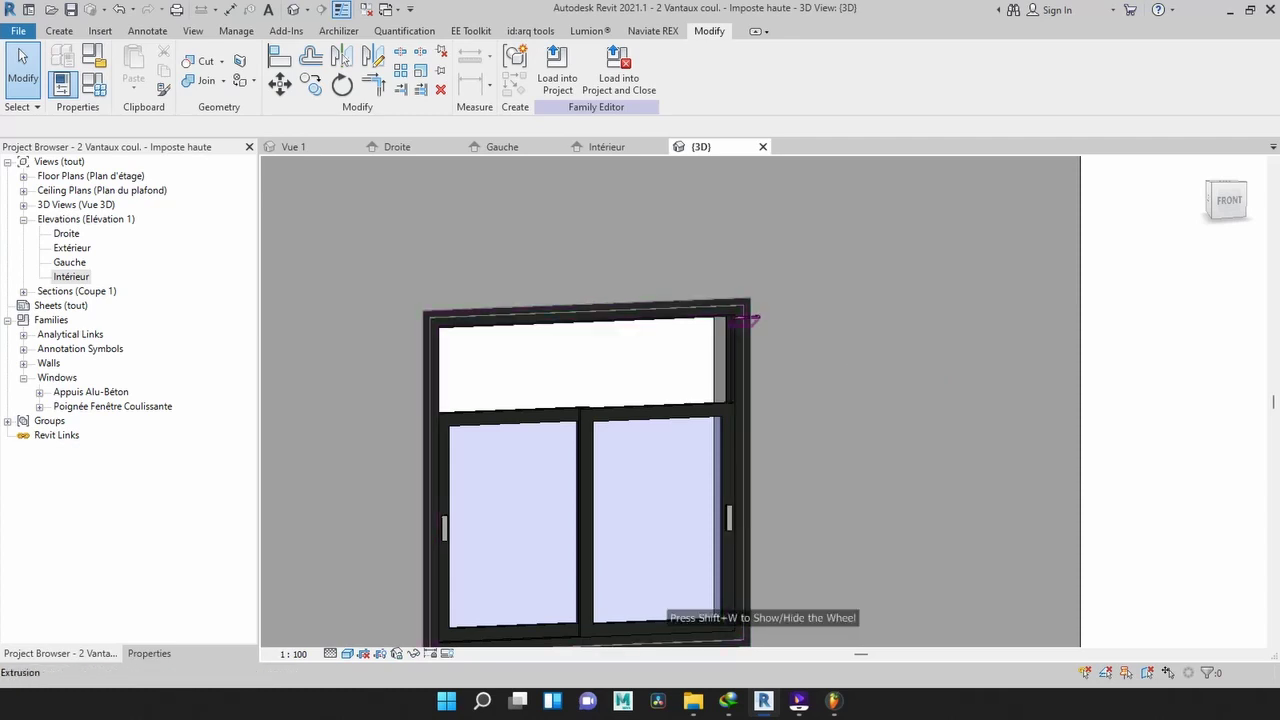
- Check the window's Width in the family types and set the new extrusion's depth to 1200 mm
{"action": "left_click", "coordinate": [755, 317]}
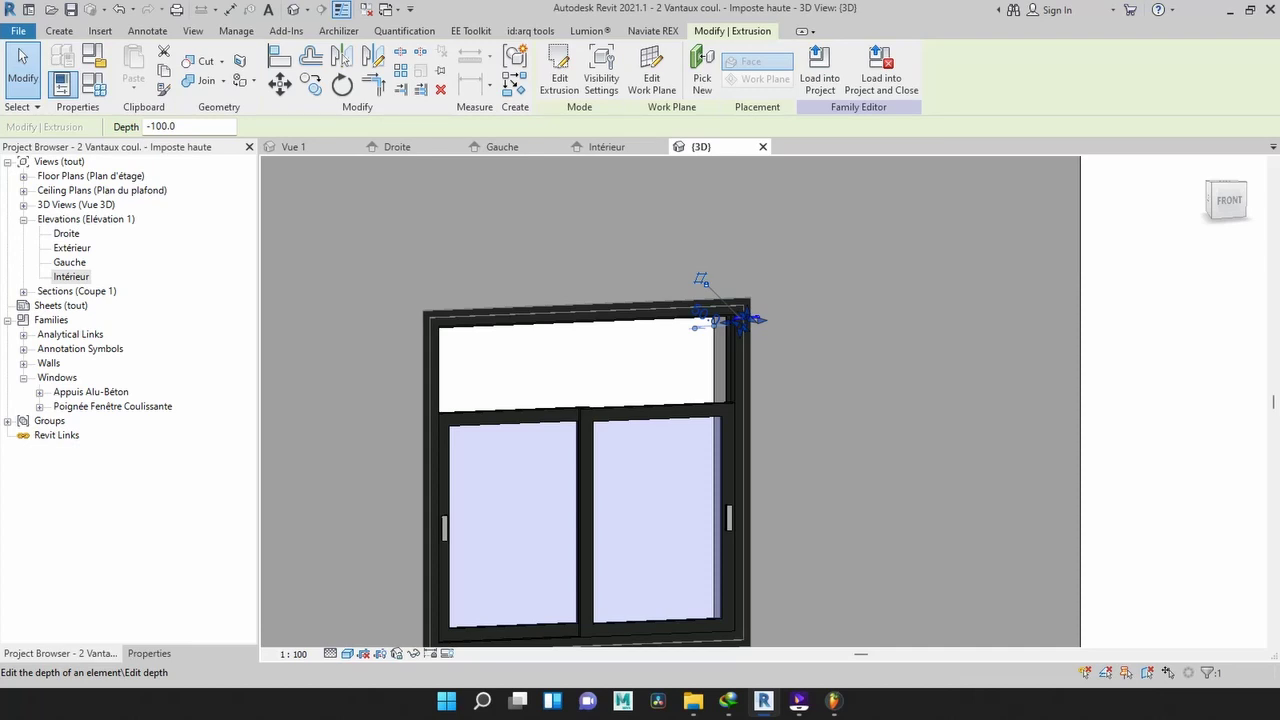
{"action": "left_click", "coordinate": [94, 84]}
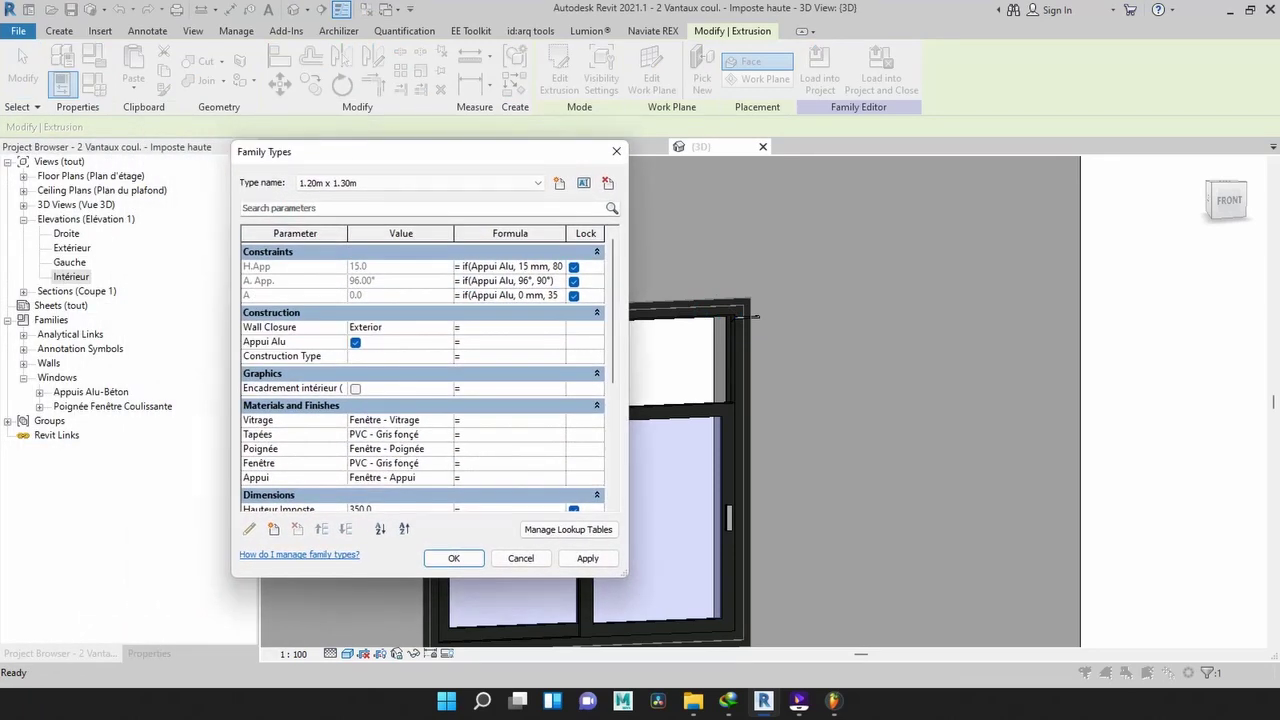
{"action": "scroll", "coordinate": [422, 380], "scroll_direction": "down", "scroll_amount": 3}
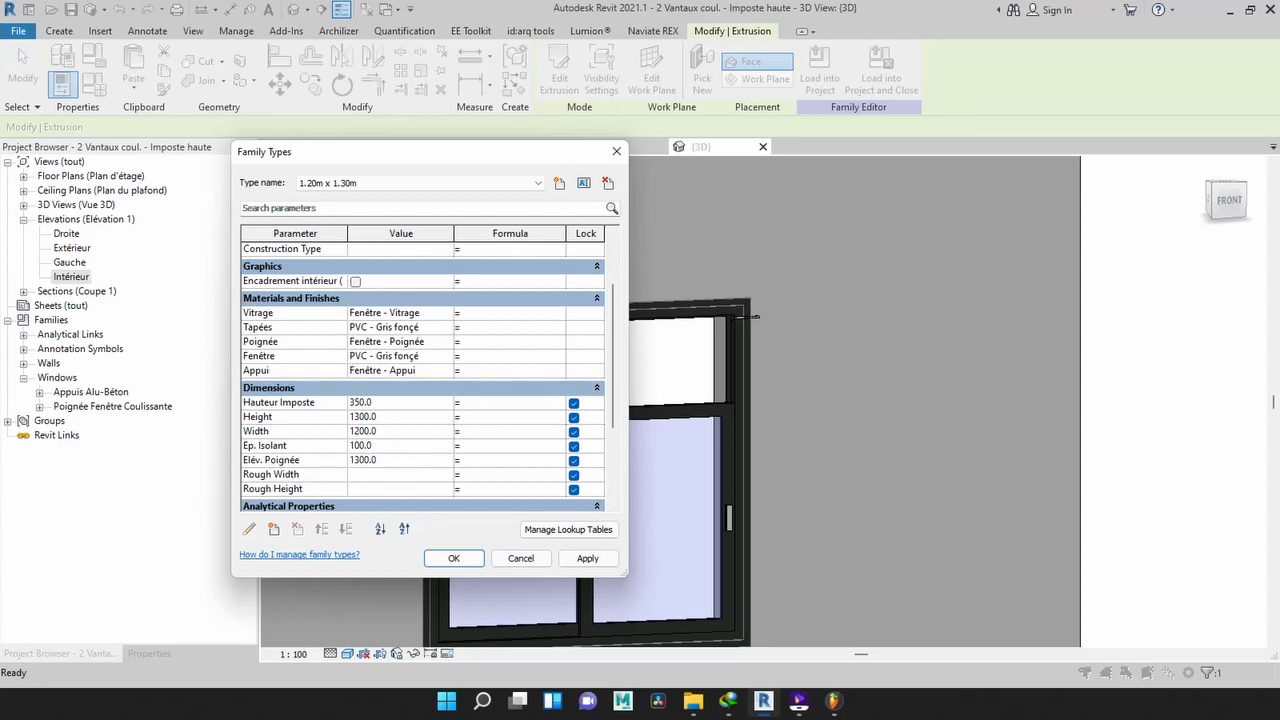
{"action": "left_click", "coordinate": [616, 151]}
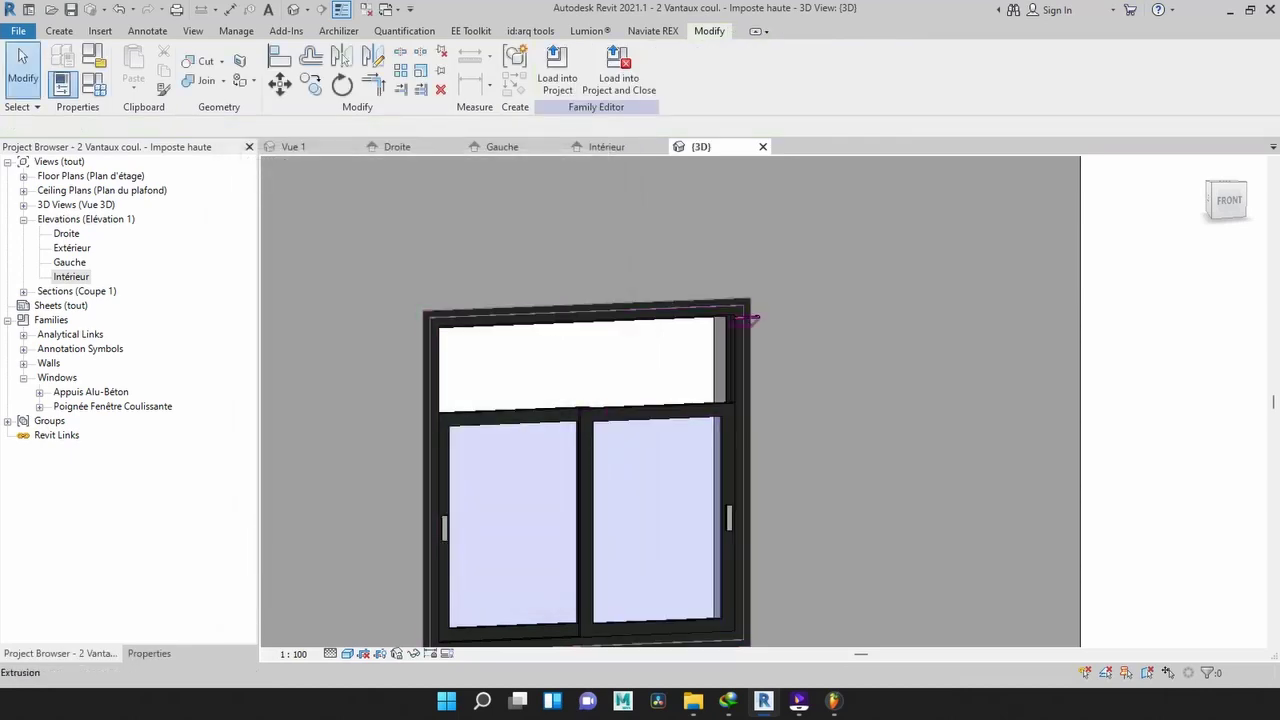
{"action": "left_click", "coordinate": [745, 320]}
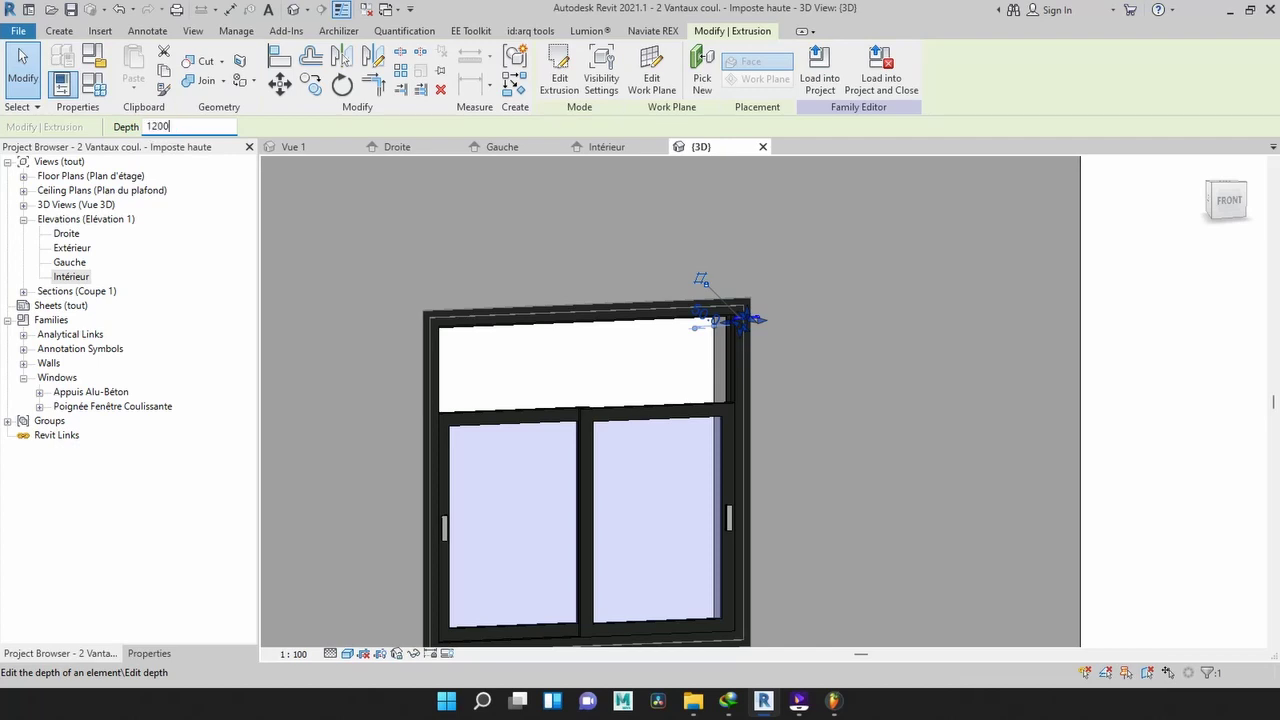
{"action": "key", "text": "Return"}
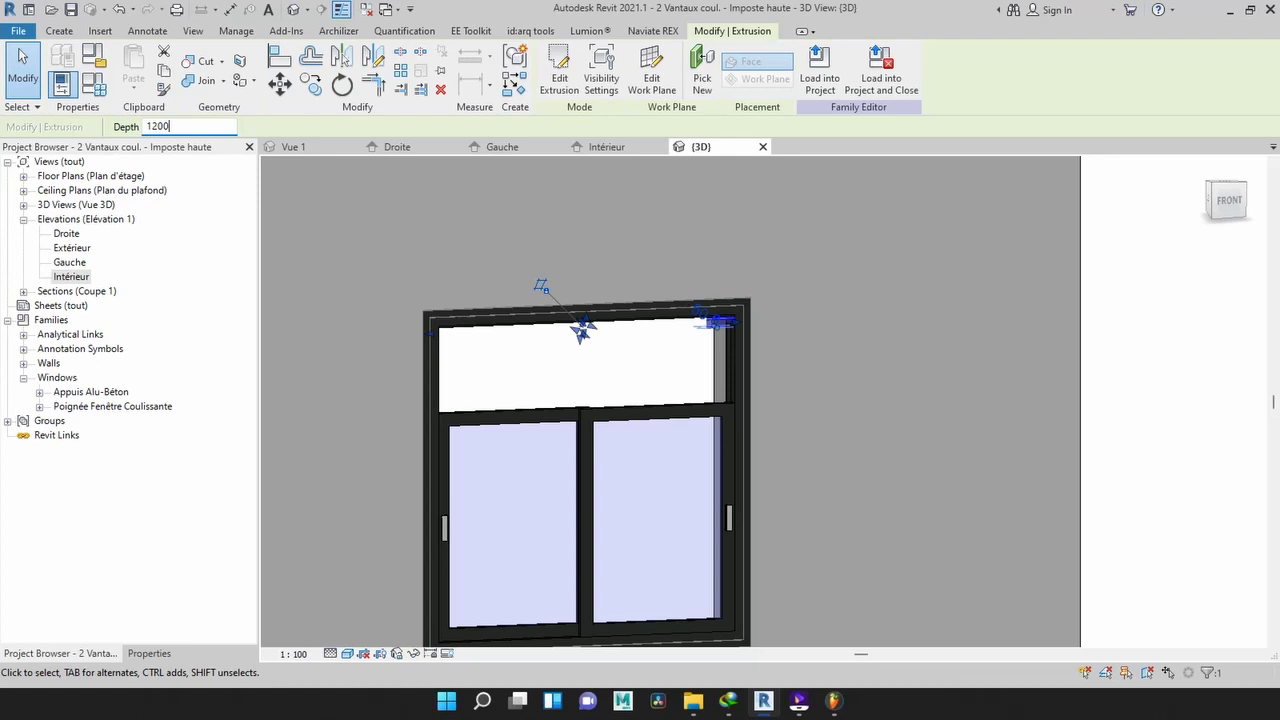
- Turn the 3D view to the exact front face and examine how the extrusion's ends meet the window frame
{"action": "scroll", "coordinate": [548, 364], "scroll_direction": "down", "scroll_amount": 4}
{"action": "scroll", "coordinate": [548, 364], "scroll_direction": "up", "scroll_amount": 3}
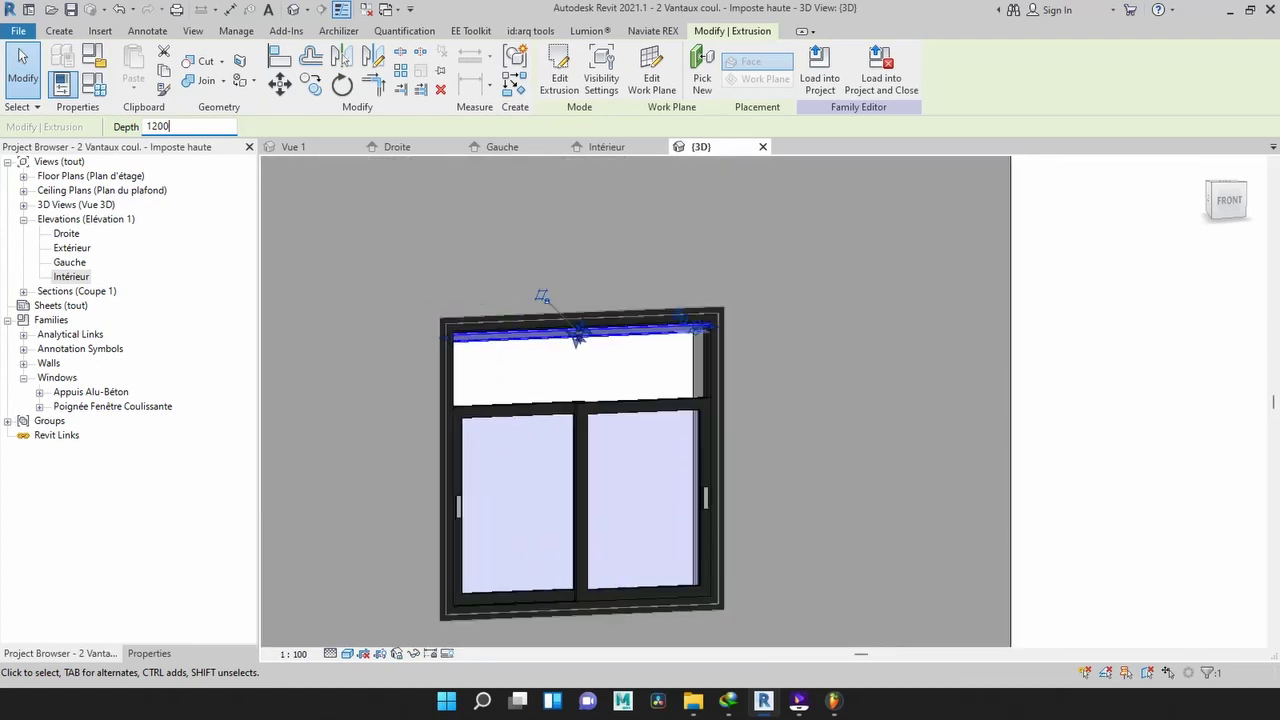
{"action": "mouse_move", "coordinate": [1226, 201]}
{"action": "left_mouse_down"}
{"action": "mouse_move", "coordinate": [1190, 204]}
{"action": "mouse_move", "coordinate": [1224, 200]}
{"action": "left_mouse_up"}
{"action": "scroll", "coordinate": [580, 383], "scroll_direction": "up", "scroll_amount": 3}
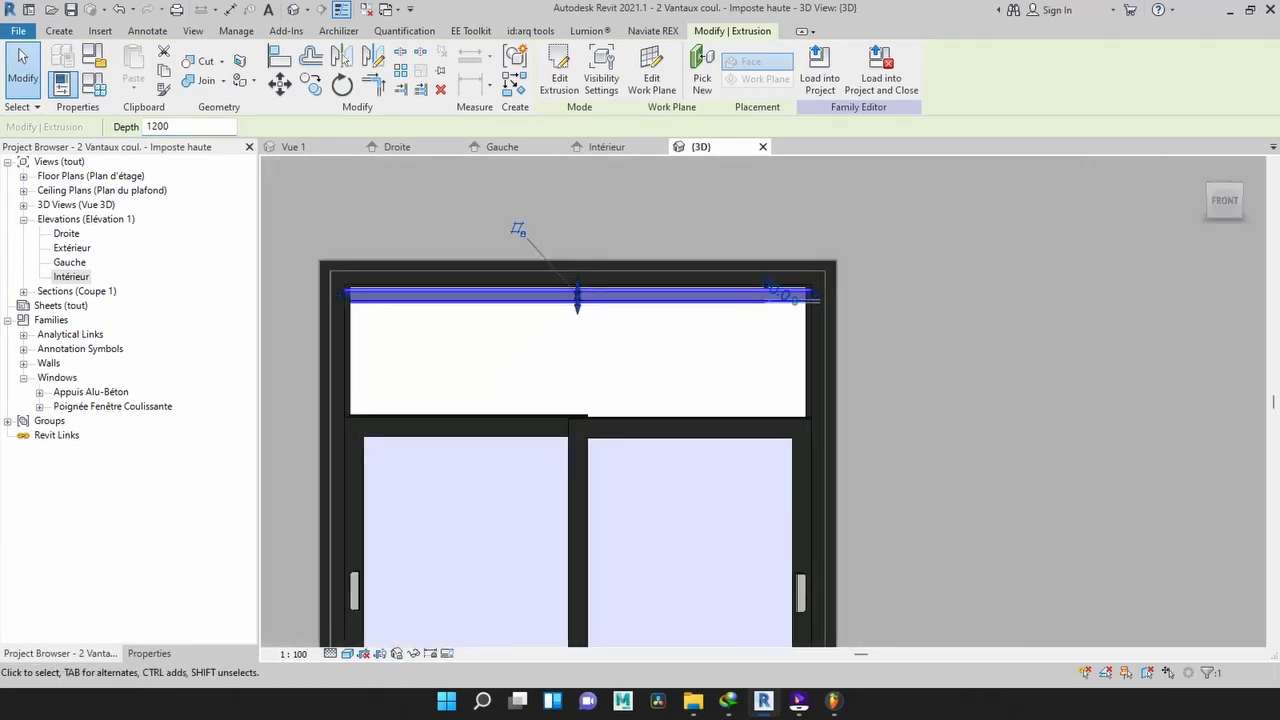
{"action": "scroll", "coordinate": [363, 328], "scroll_direction": "up", "scroll_amount": 3}
{"action": "scroll", "coordinate": [363, 328], "scroll_direction": "down", "scroll_amount": 2}
{"action": "scroll", "coordinate": [363, 328], "scroll_direction": "up", "scroll_amount": 1}
{"action": "scroll", "coordinate": [265, 280], "scroll_direction": "up", "scroll_amount": 2}
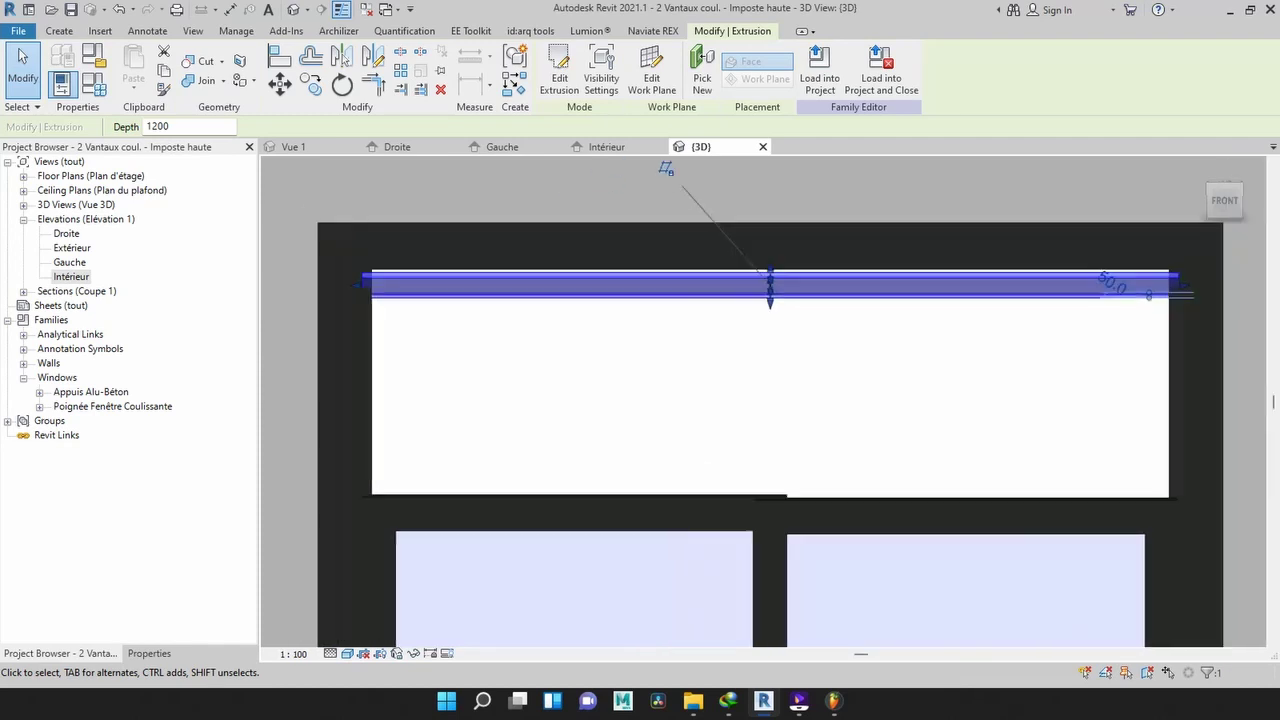
- Pull the extrusion's left end in to the frame's inner edge, giving a depth of 1185 mm, and lock it there
{"action": "key", "text": "Escape"}
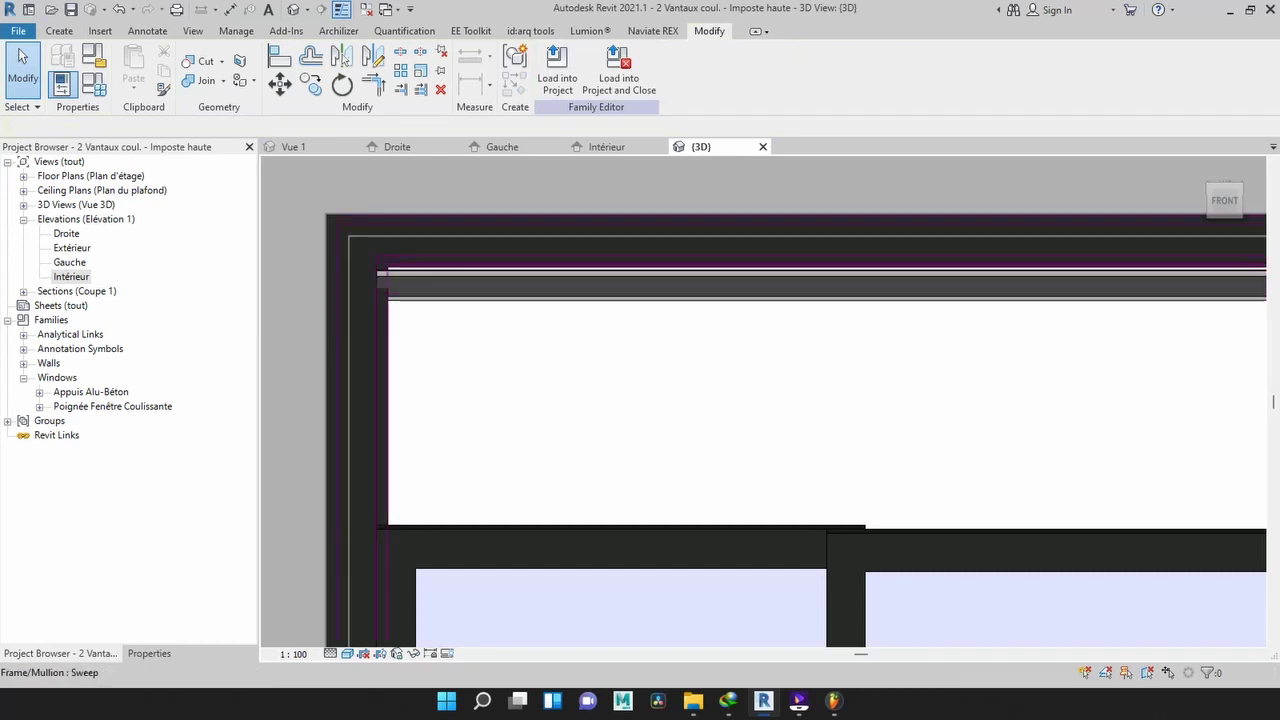
{"action": "left_click", "coordinate": [590, 258]}
{"action": "key", "text": "Escape"}
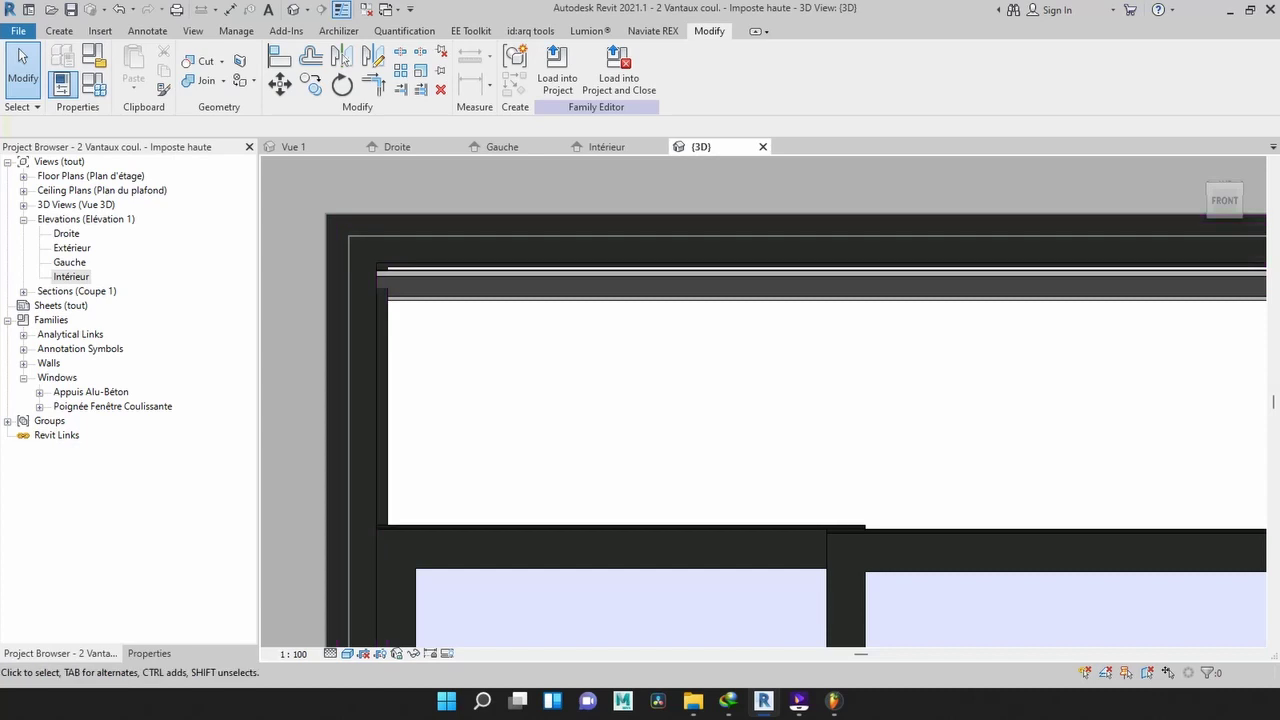
{"action": "left_click", "coordinate": [381, 290]}
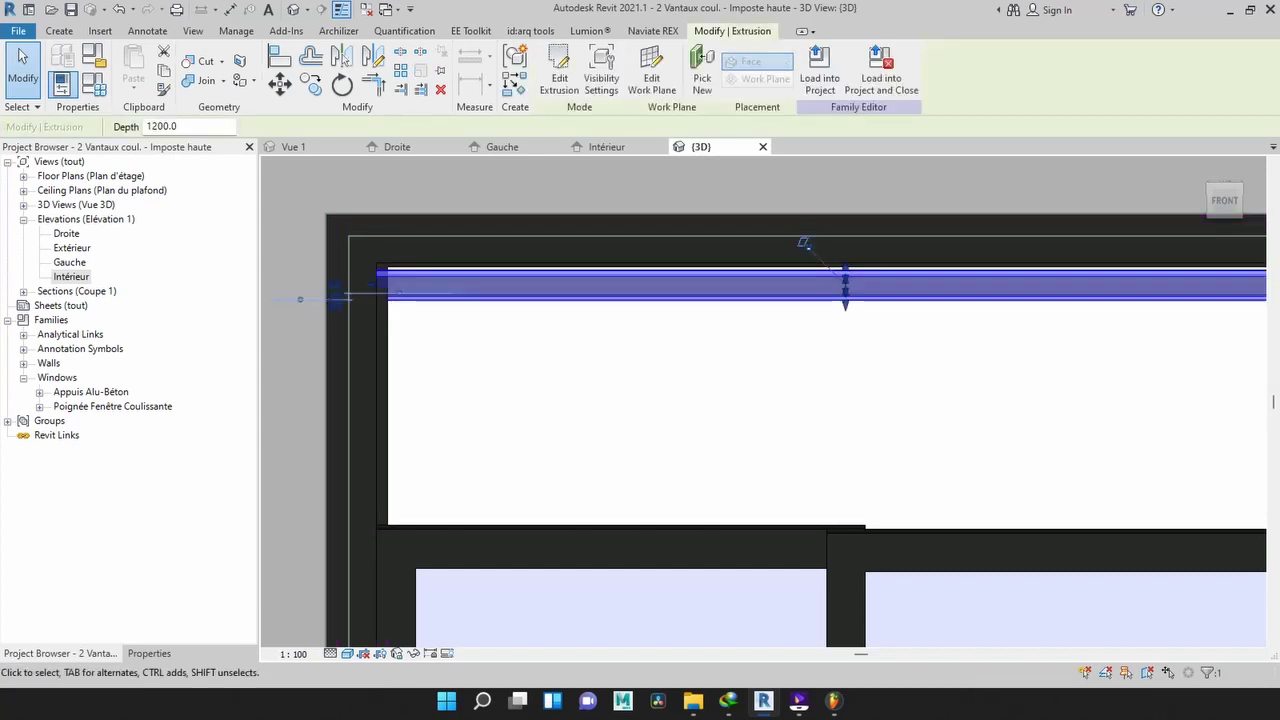
{"action": "scroll", "coordinate": [373, 305], "scroll_direction": "up", "scroll_amount": 4}
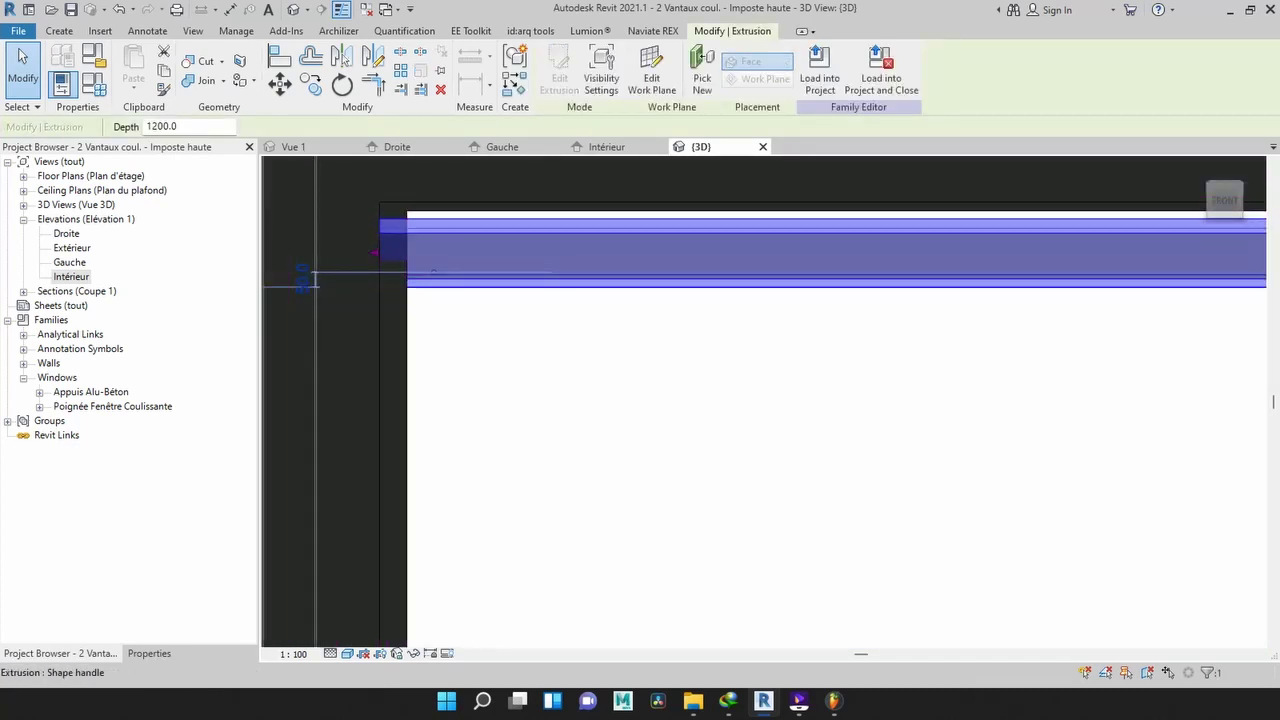
{"action": "left_click_drag", "start_coordinate": [374, 253], "coordinate": [401, 258]}
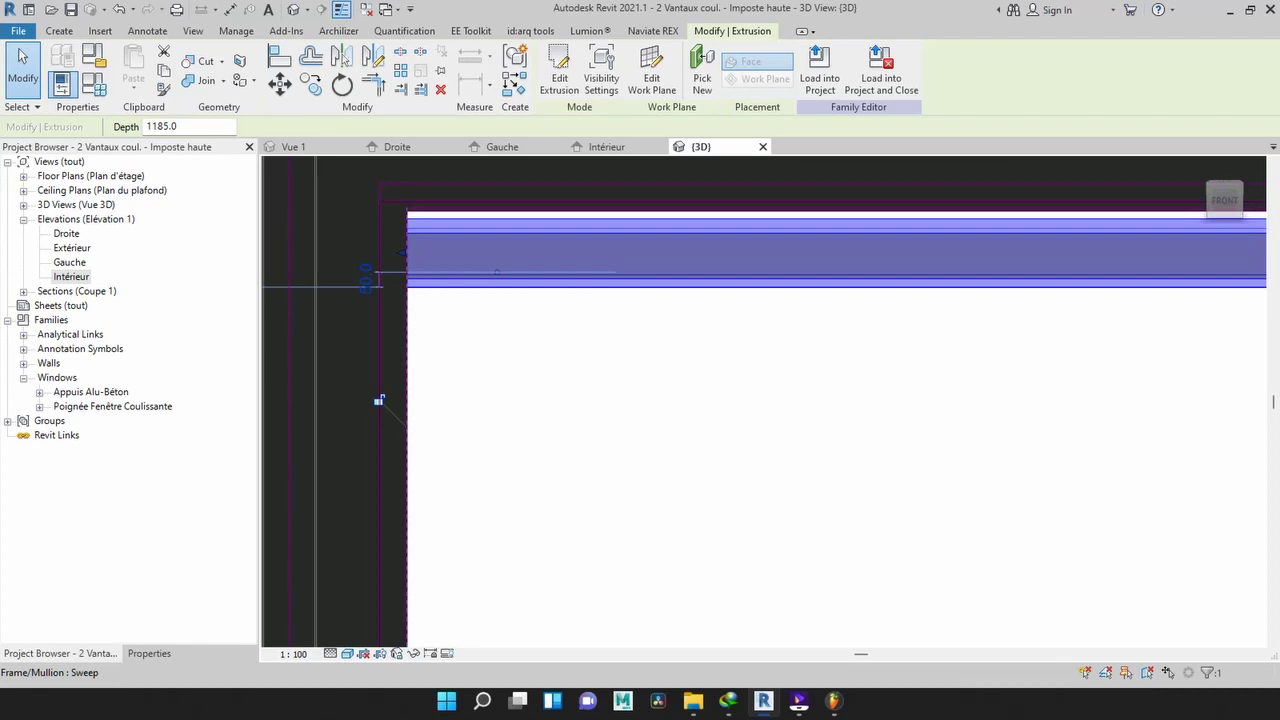
- Pull the extrusion's right end in to the frame's inner edge, giving a depth of 1170 mm
{"action": "scroll", "coordinate": [497, 272], "scroll_direction": "down", "scroll_amount": 4}
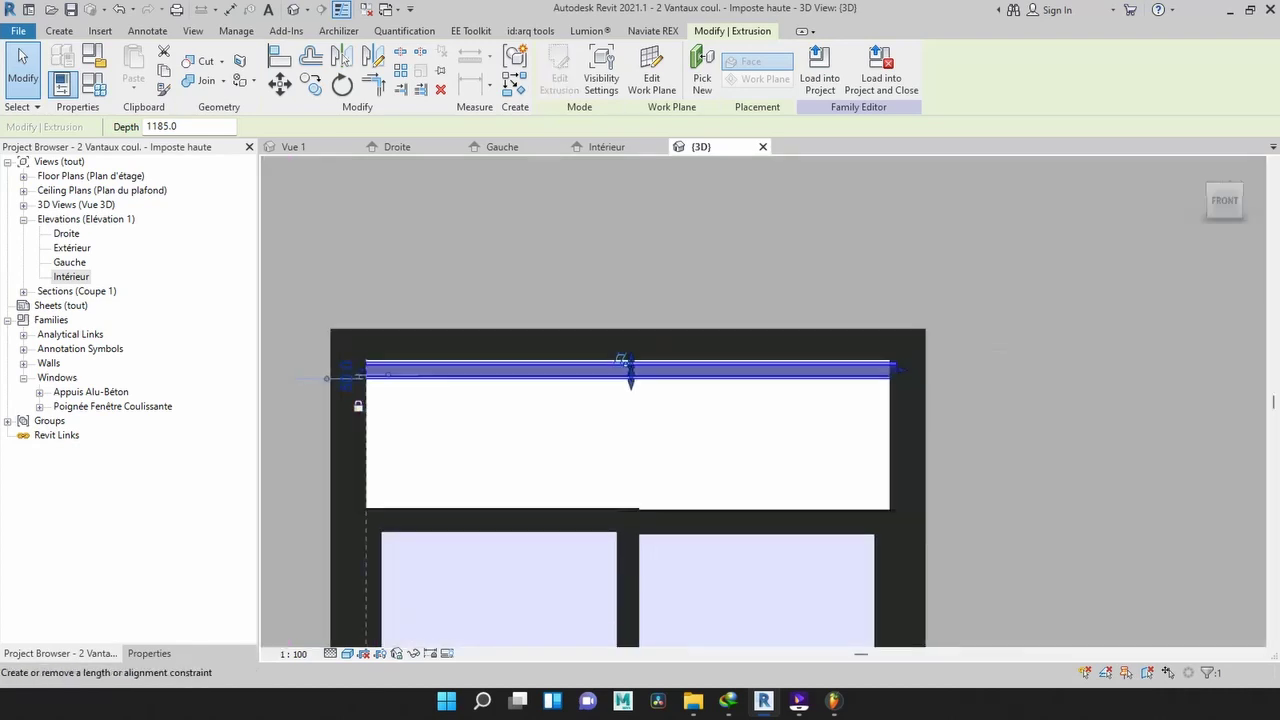
{"action": "scroll", "coordinate": [387, 363], "scroll_direction": "up", "scroll_amount": 3}
{"action": "scroll", "coordinate": [387, 363], "scroll_direction": "up", "scroll_amount": 5}
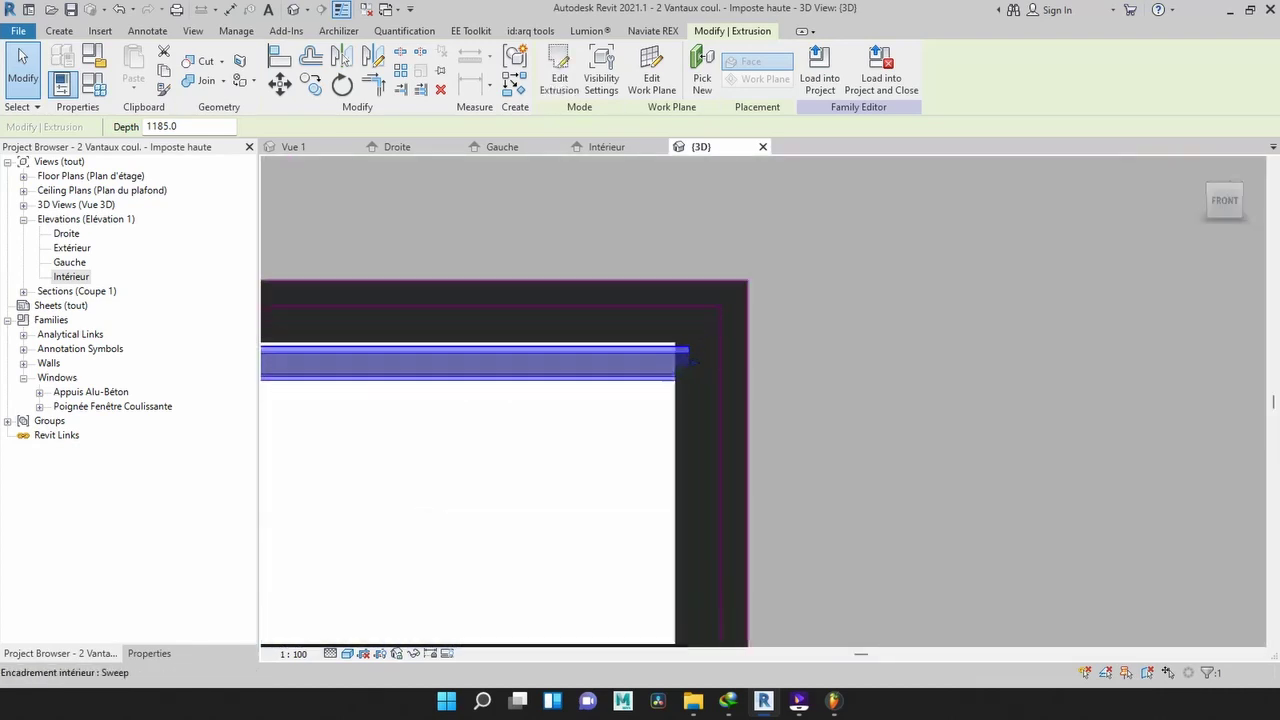
{"action": "left_click_drag", "start_coordinate": [696, 287], "coordinate": [641, 287]}
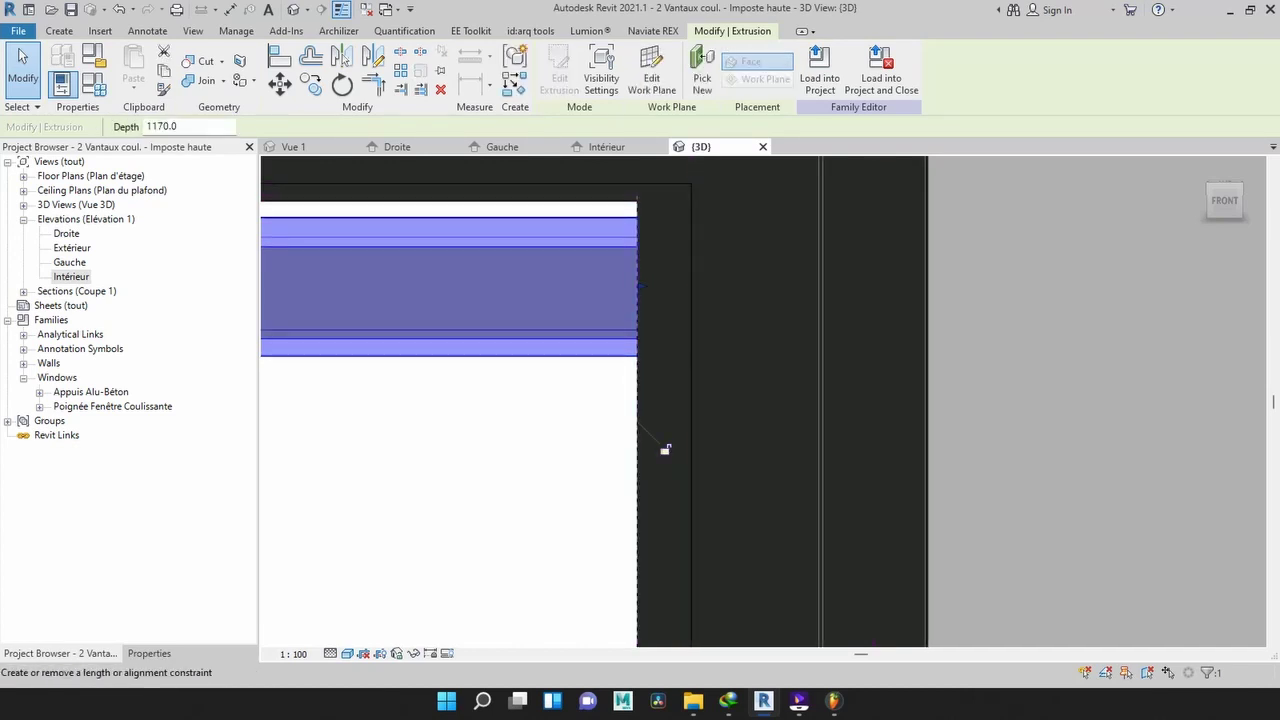
- Lock the extrusion's right end to the frame's inner edge
{"action": "scroll", "coordinate": [665, 450], "scroll_direction": "down", "scroll_amount": 3}
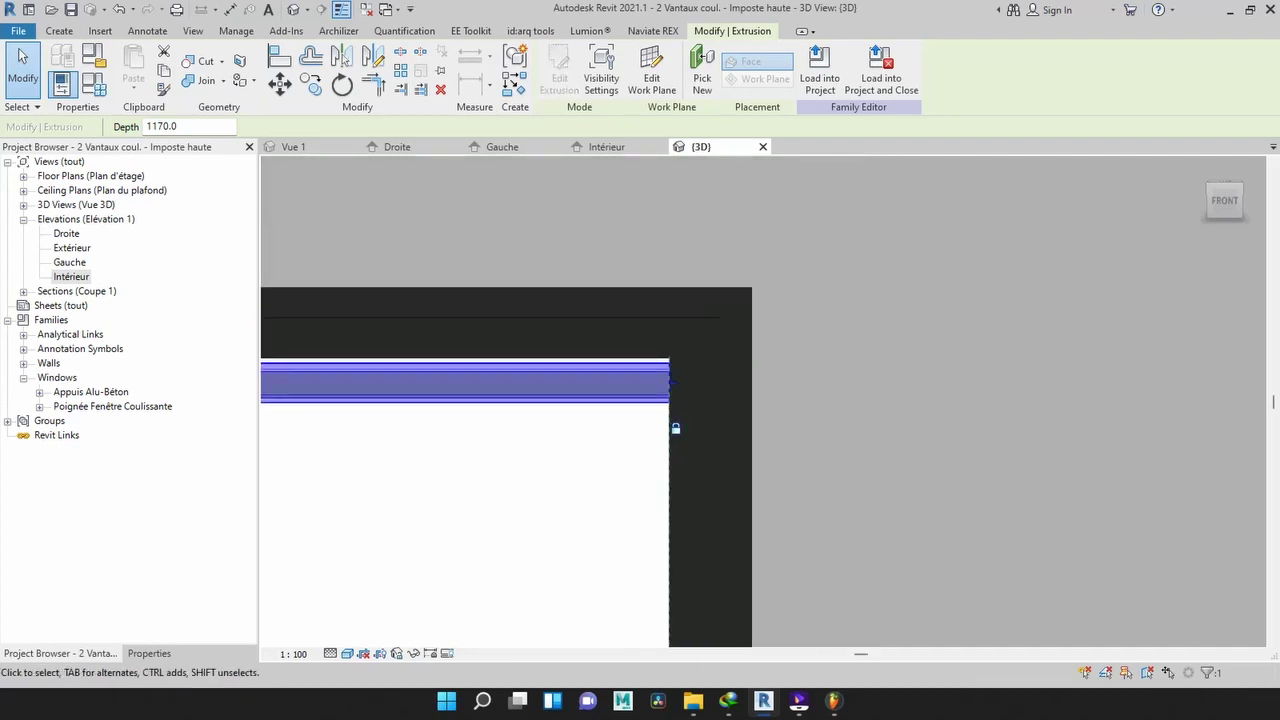
{"action": "scroll", "coordinate": [708, 432], "scroll_direction": "down", "scroll_amount": 4}
{"action": "scroll", "coordinate": [310, 445], "scroll_direction": "up", "scroll_amount": 3}
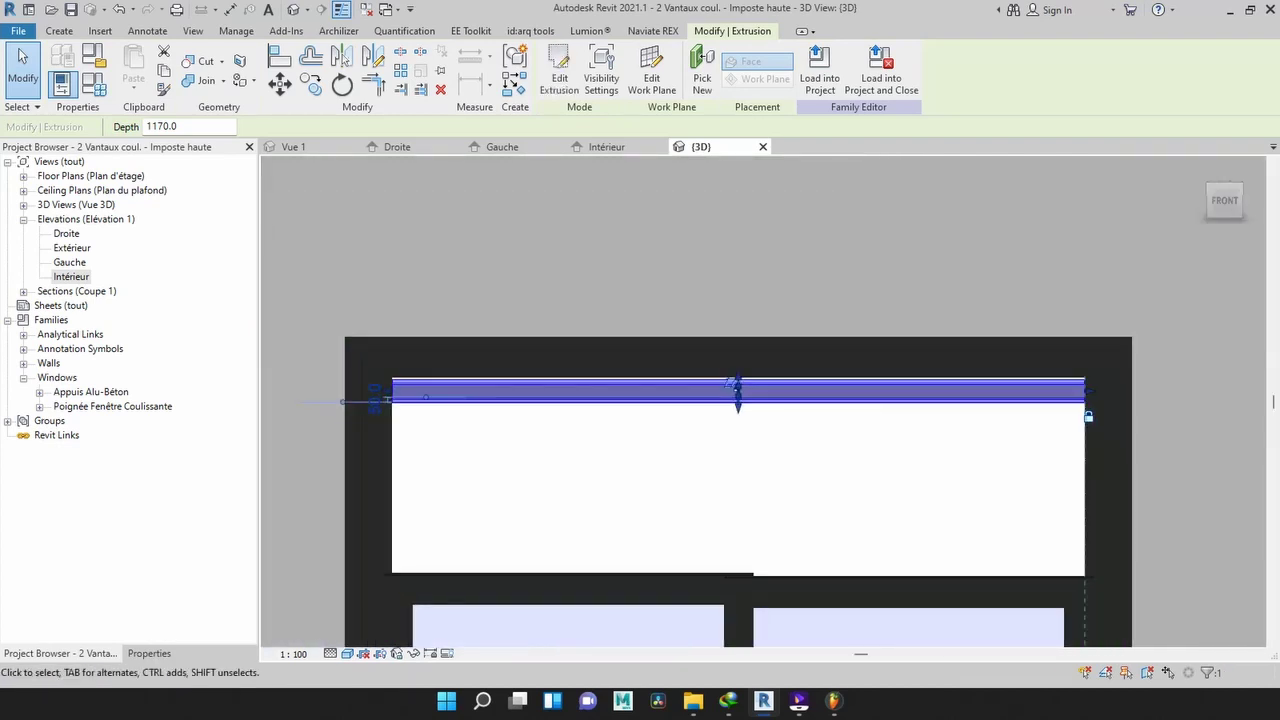
- Nudge the slat extrusion slightly upward to close the gap below the frame's upper inner edge
{"action": "scroll", "coordinate": [387, 398], "scroll_direction": "up", "scroll_amount": 2}
{"action": "key", "text": "Escape"}
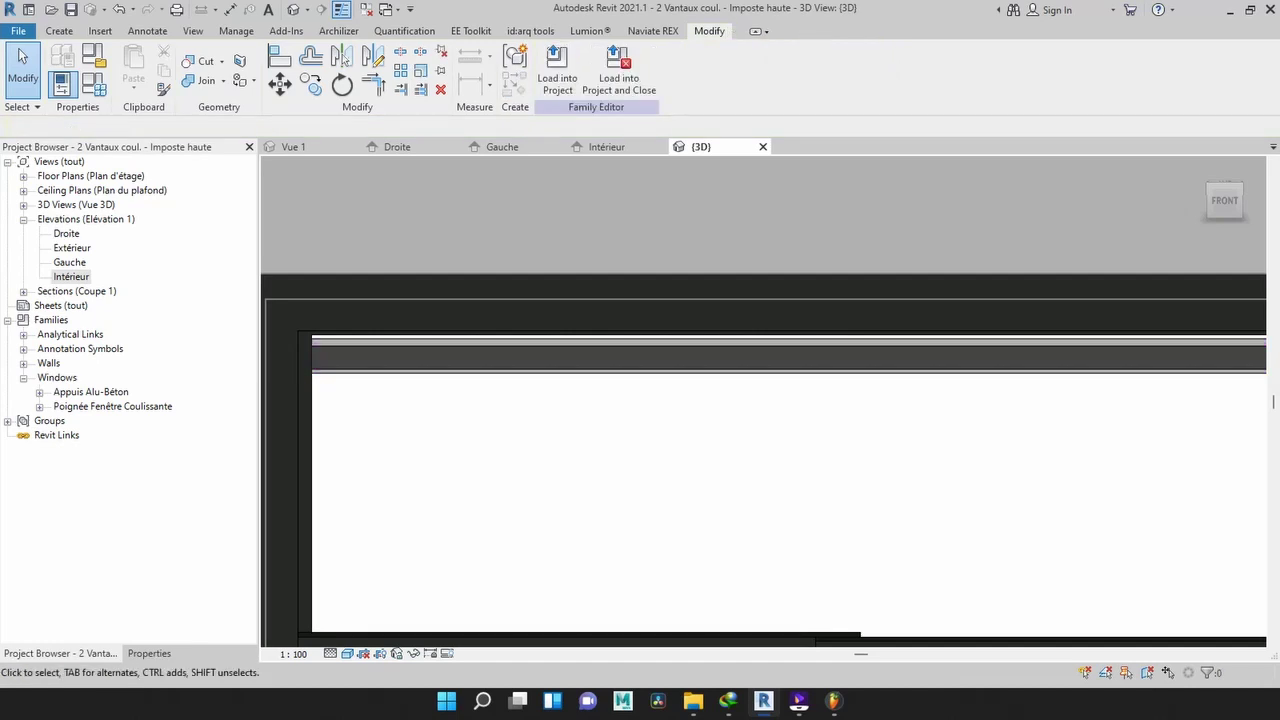
{"action": "left_click", "coordinate": [283, 366]}
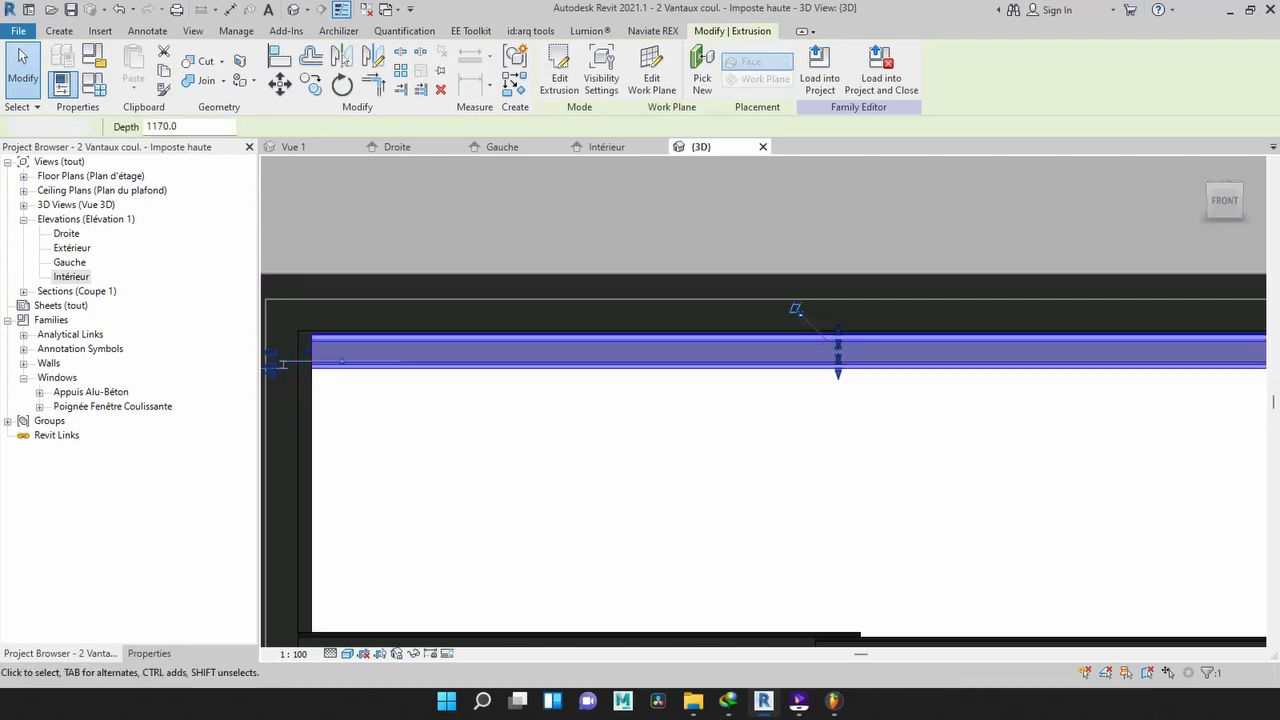
{"action": "key", "text": "Escape"}
{"action": "scroll", "coordinate": [600, 444], "scroll_direction": "down", "scroll_amount": 12}
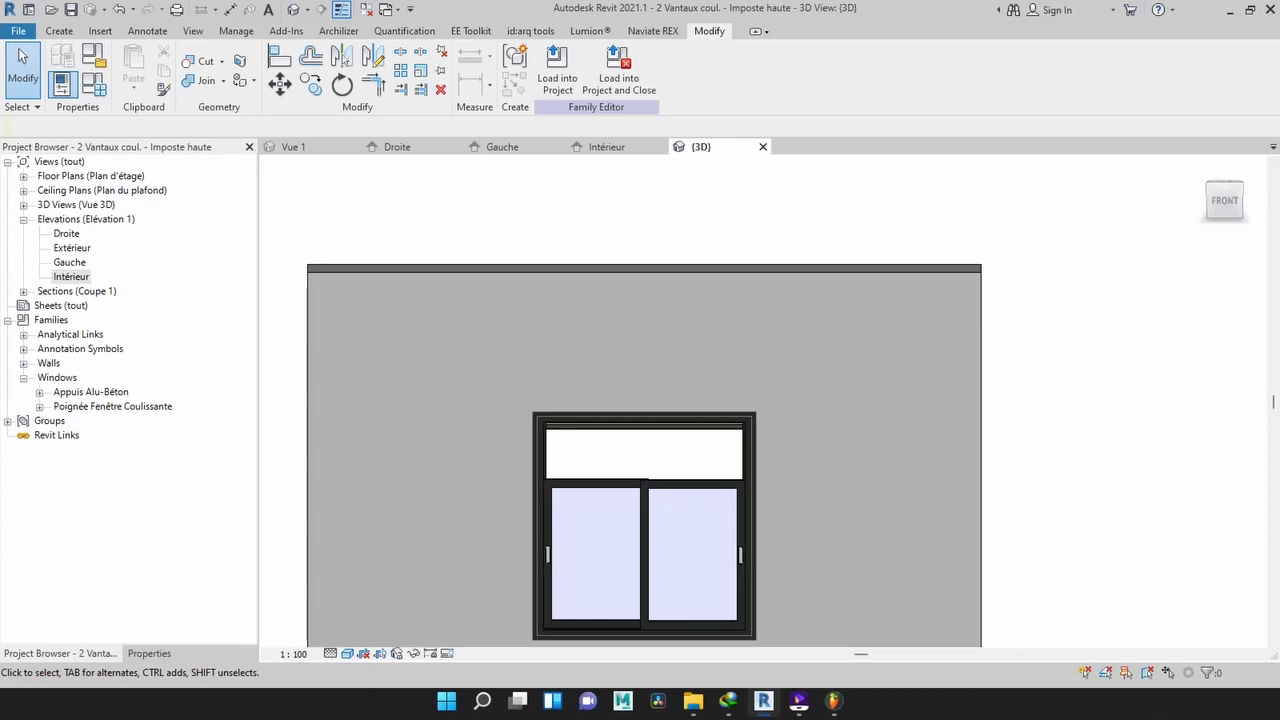
- Orbit the 3D view around the window from front to back and examine the slat inside the transom opening, using the Full Navigation Wheel
{"action": "key", "text": "shift+w"}
{"action": "left_click_drag", "start_coordinate": [911, 557], "coordinate": [778, 620]}
{"action": "scroll", "coordinate": [730, 535], "scroll_direction": "up", "scroll_amount": 2}
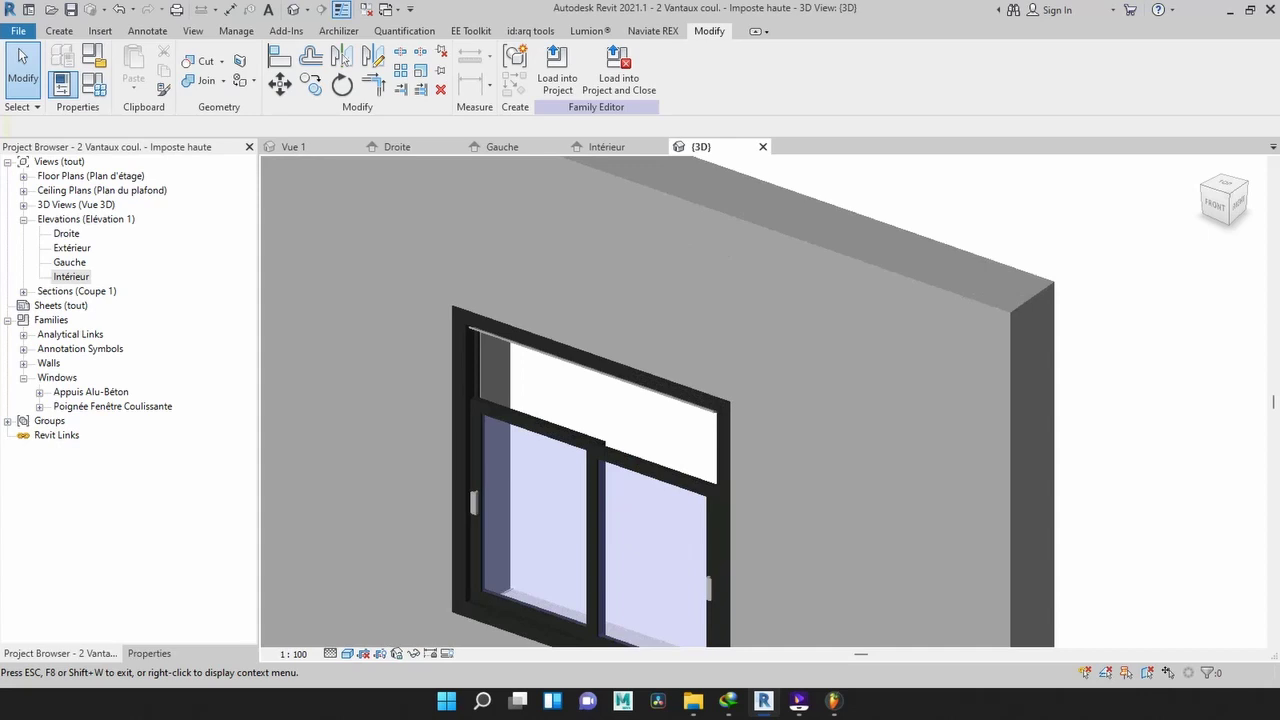
{"action": "mouse_move", "coordinate": [696, 550]}
{"action": "left_mouse_down"}
{"action": "mouse_move", "coordinate": [677, 557]}
{"action": "mouse_move", "coordinate": [654, 514]}
{"action": "mouse_move", "coordinate": [647, 560]}
{"action": "mouse_move", "coordinate": [686, 494]}
{"action": "mouse_move", "coordinate": [720, 543]}
{"action": "left_mouse_up"}
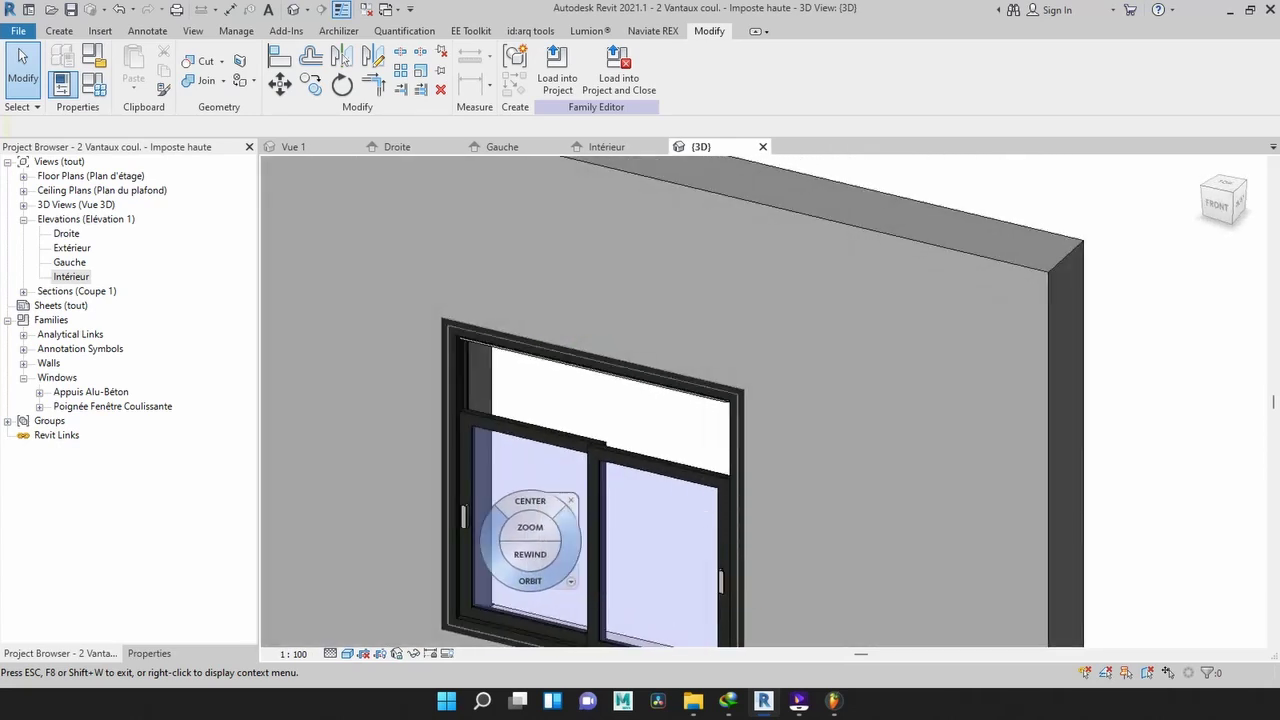
{"action": "left_click_drag", "start_coordinate": [580, 545], "coordinate": [839, 524]}
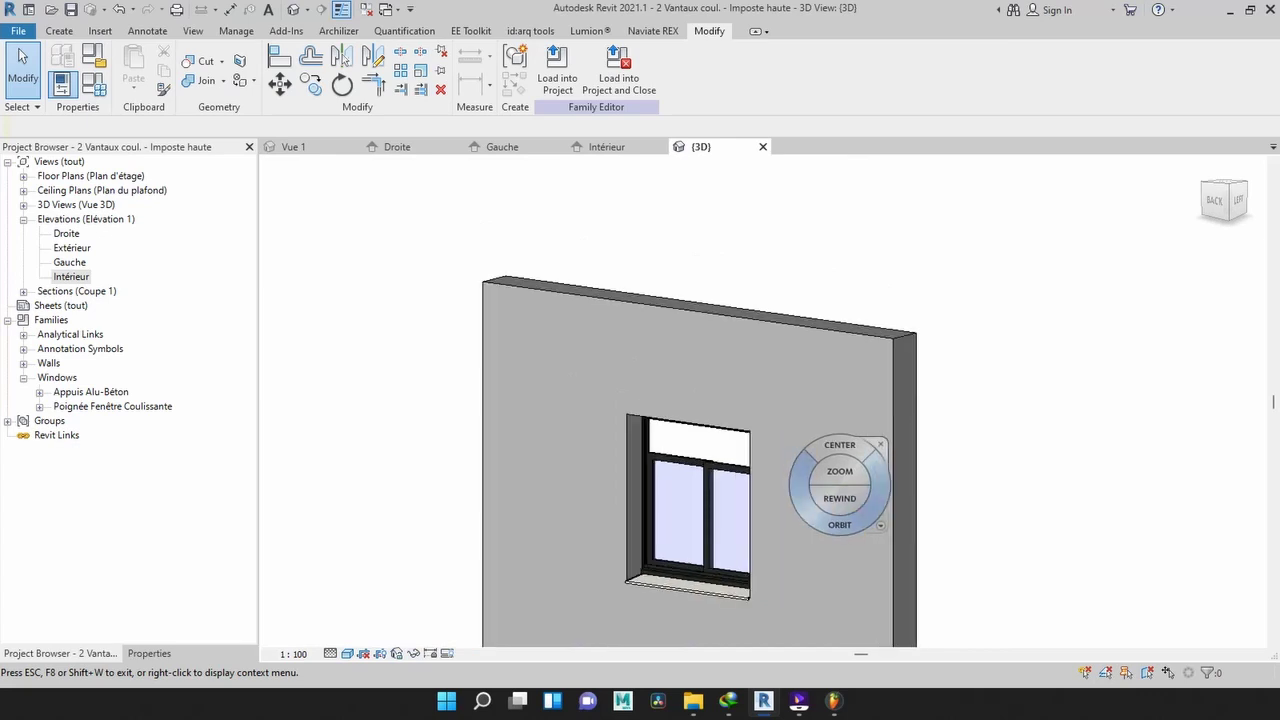
{"action": "left_click", "coordinate": [880, 525]}
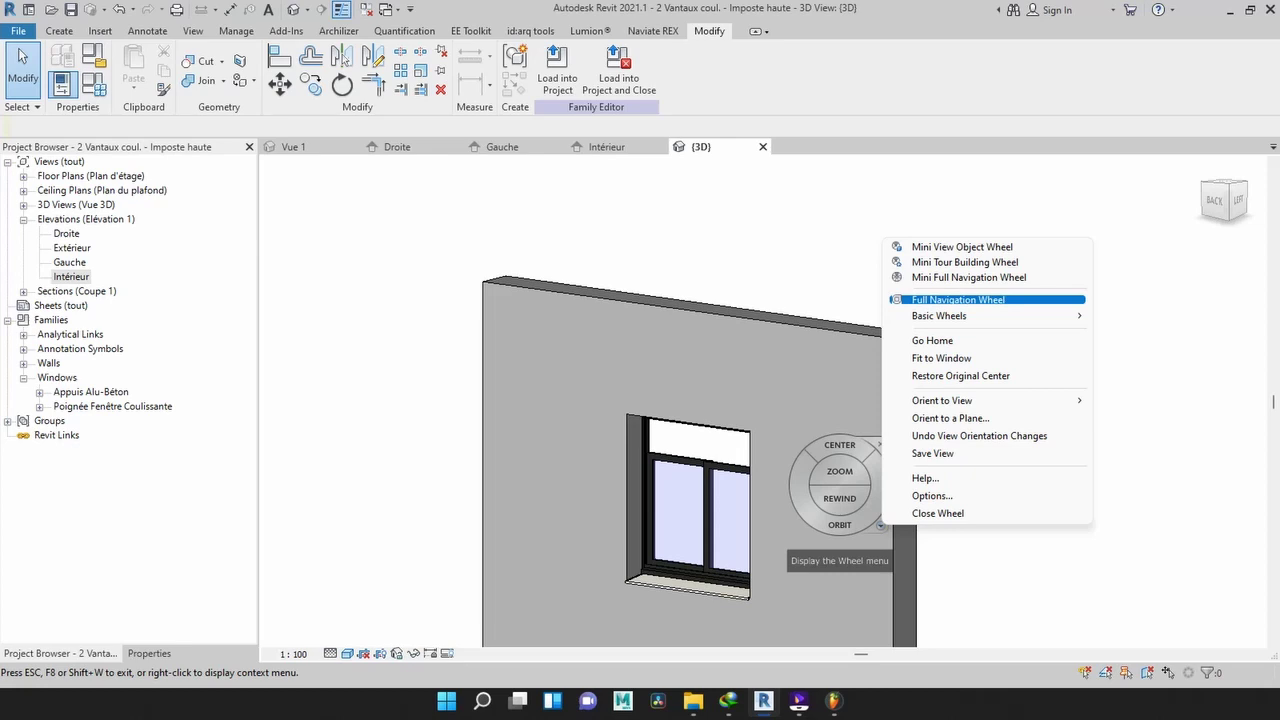
{"action": "left_click", "coordinate": [996, 299]}
{"action": "left_click_drag", "start_coordinate": [997, 381], "coordinate": [967, 278]}
{"action": "scroll", "coordinate": [771, 382], "scroll_direction": "up", "scroll_amount": 3}
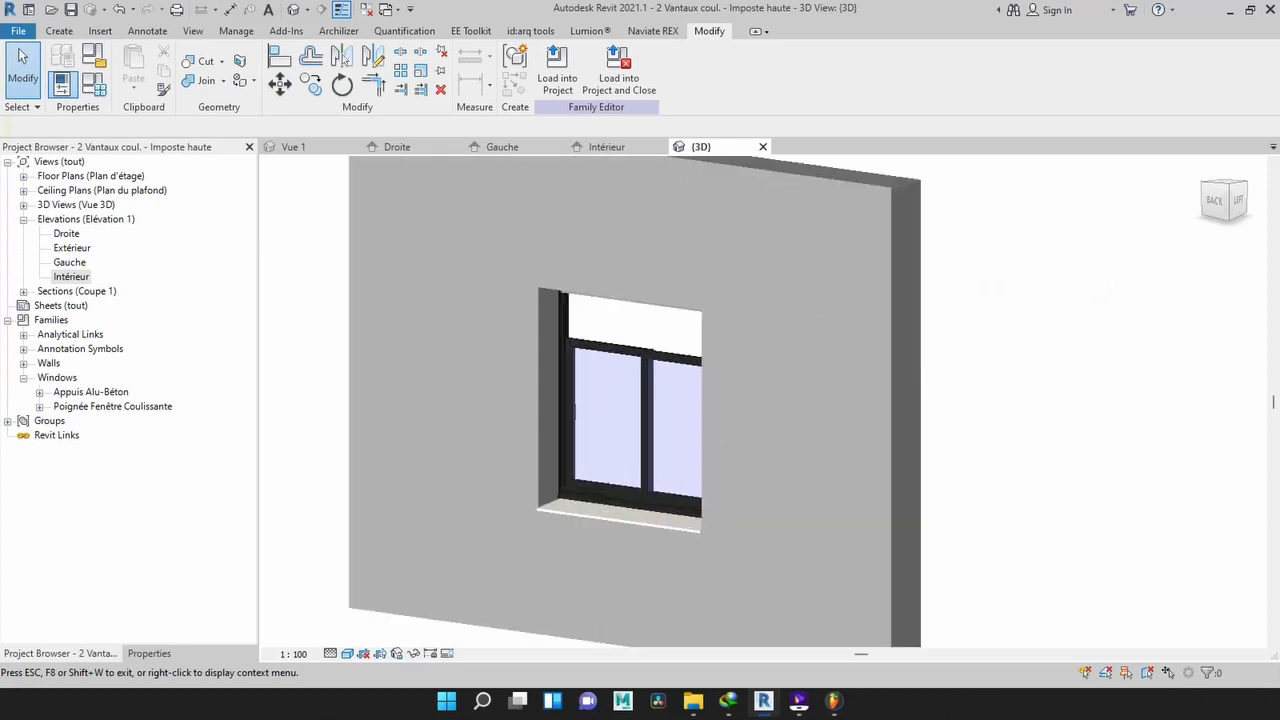
{"action": "left_click_drag", "start_coordinate": [825, 510], "coordinate": [821, 498]}
{"action": "left_click_drag", "start_coordinate": [820, 547], "coordinate": [901, 492]}
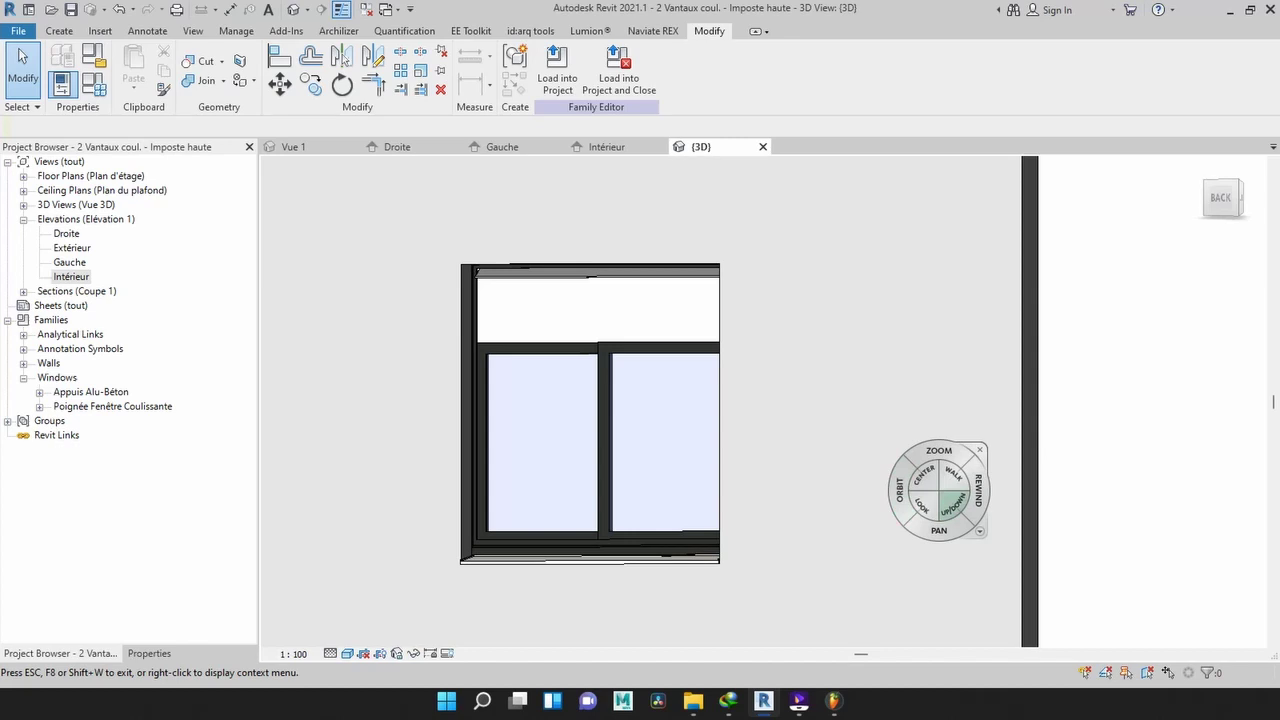
{"action": "left_click", "coordinate": [979, 450]}
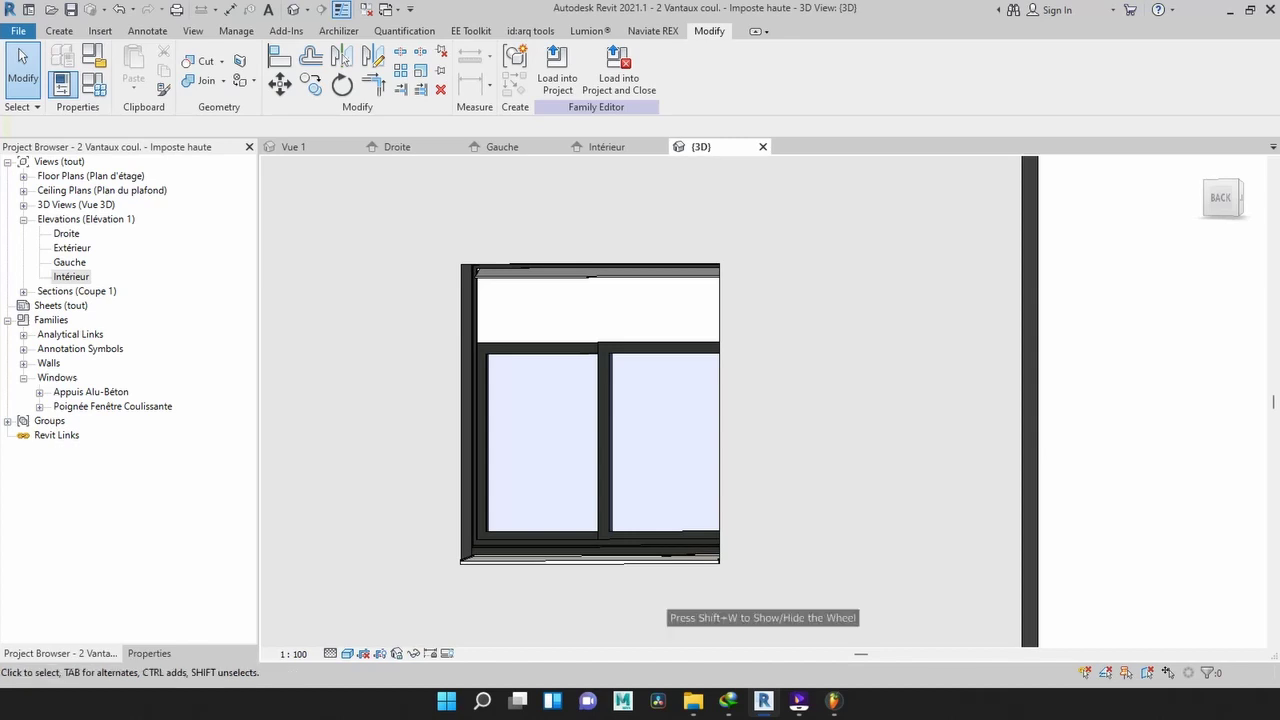
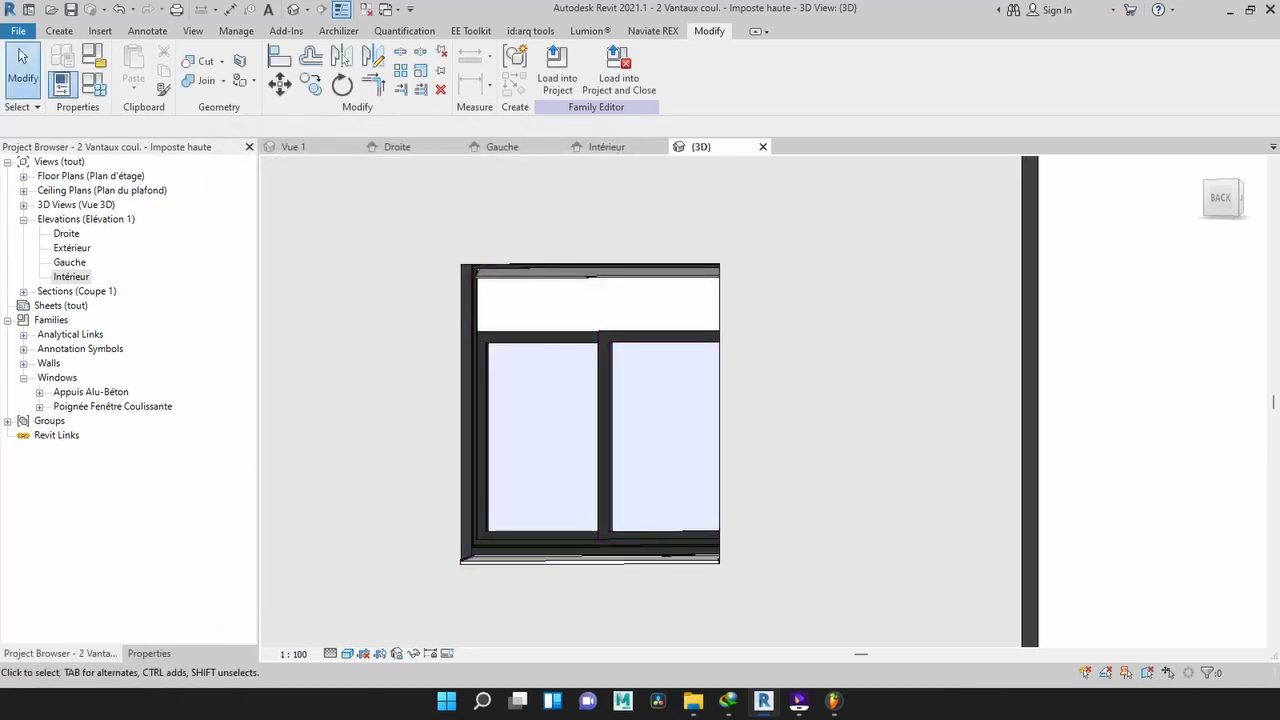
- Examine the slat's position below the frame's upper edge in the Intérieur elevation
{"action": "left_click", "coordinate": [606, 146]}
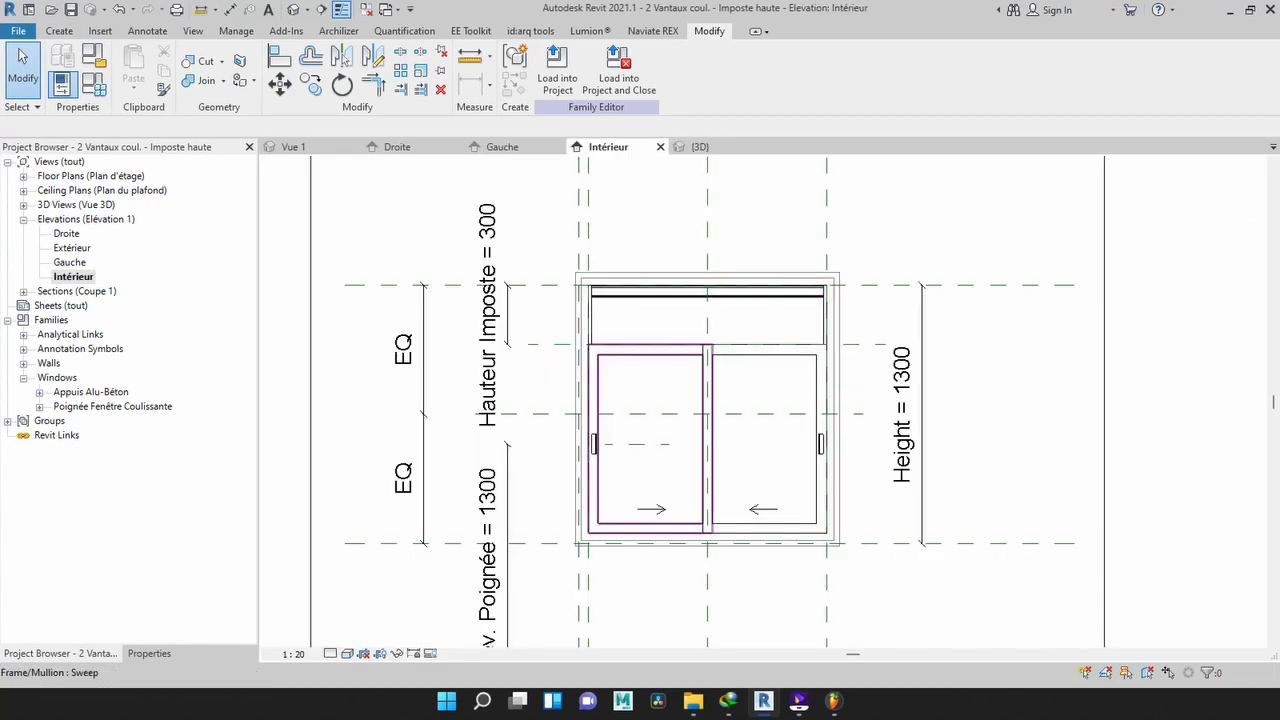
{"action": "scroll", "coordinate": [610, 245], "scroll_direction": "up", "scroll_amount": 1}
{"action": "scroll", "coordinate": [585, 325], "scroll_direction": "up", "scroll_amount": 1}
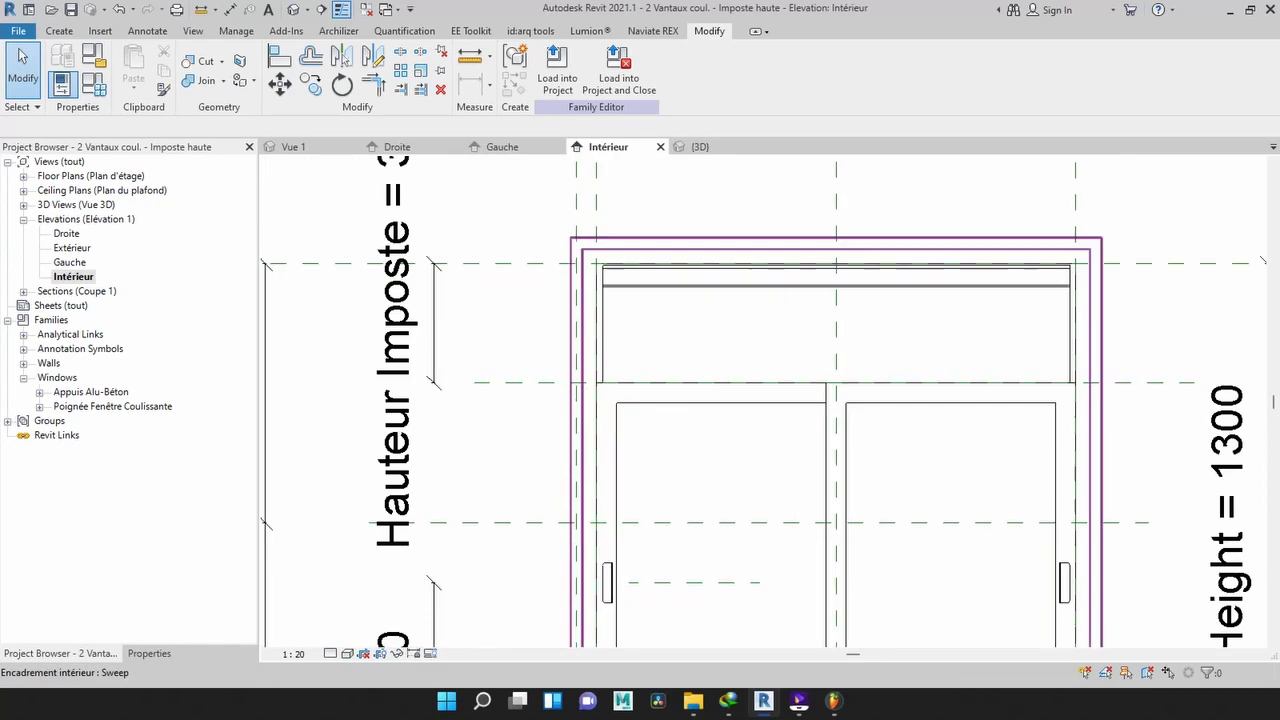
{"action": "scroll", "coordinate": [585, 325], "scroll_direction": "up", "scroll_amount": 1}
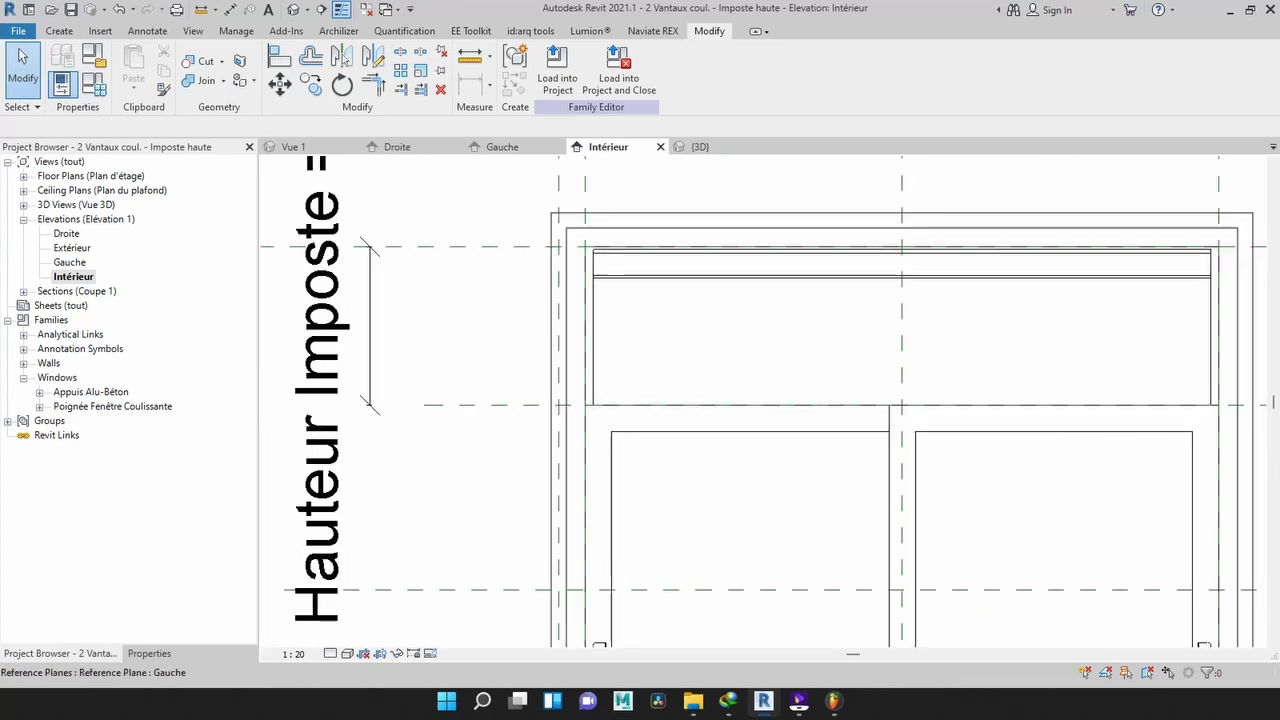
{"action": "scroll", "coordinate": [640, 180], "scroll_direction": "up", "scroll_amount": 1}
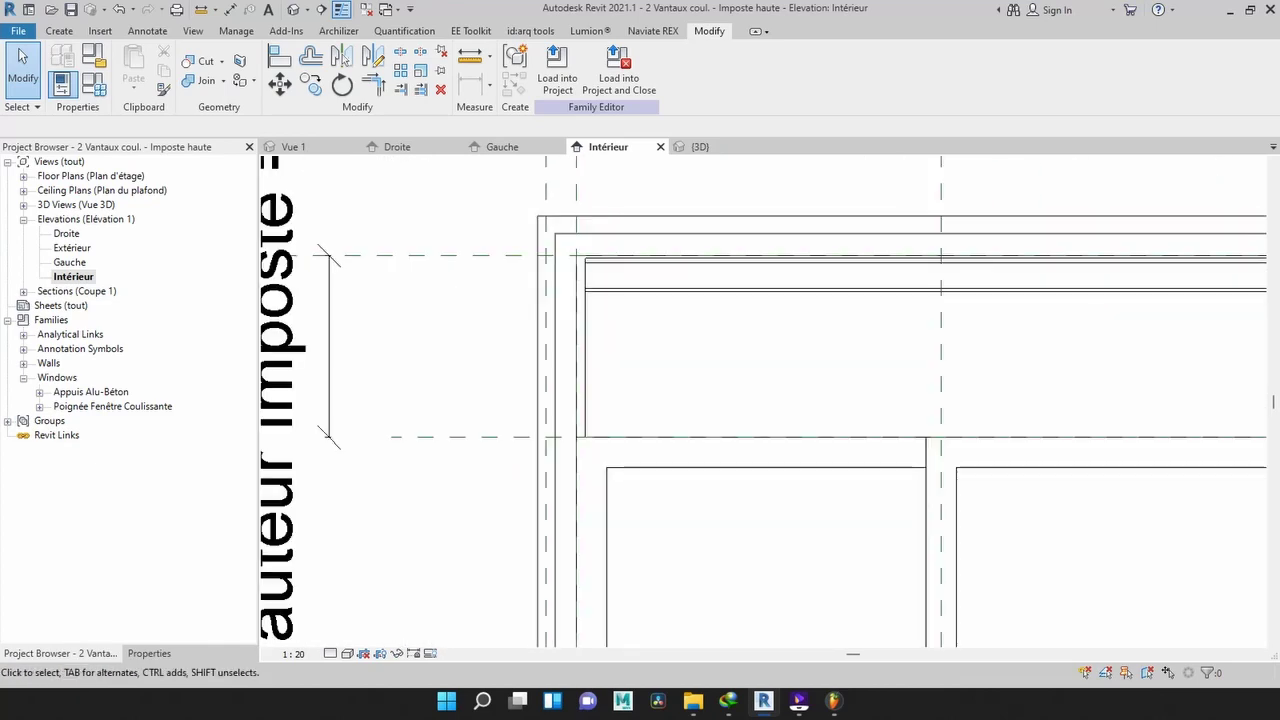
{"action": "scroll", "coordinate": [640, 180], "scroll_direction": "down", "scroll_amount": 2}
{"action": "scroll", "coordinate": [640, 185], "scroll_direction": "up", "scroll_amount": 5}
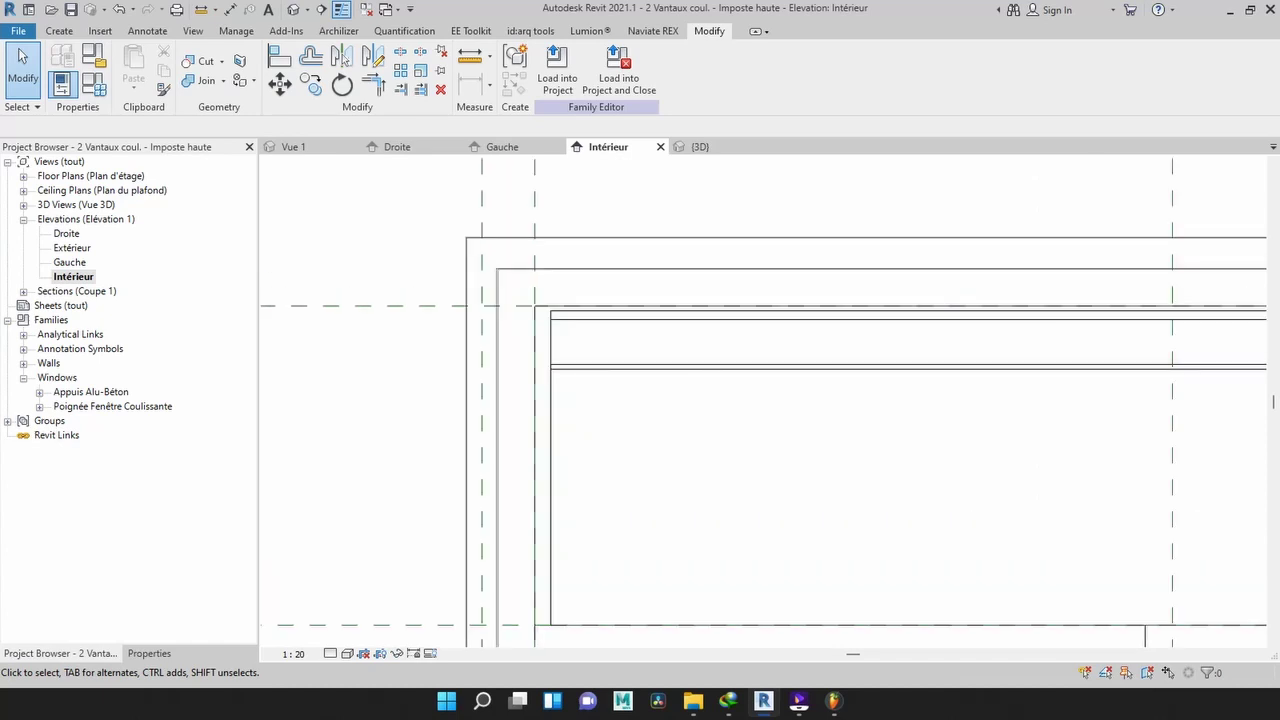
{"action": "key", "text": "ctrl+shift+Tab"}
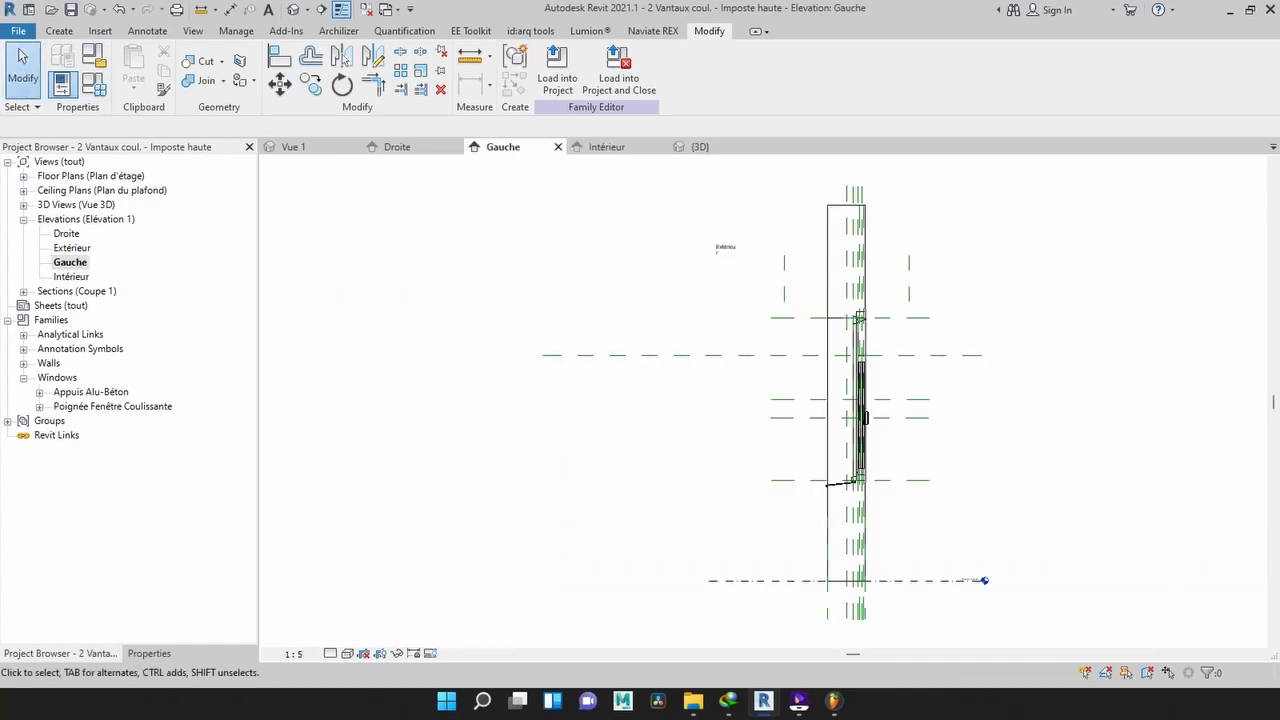
- Open the Extérieur elevation and select the slat extrusion along the upper edge of the transom opening
{"action": "double_click", "coordinate": [72, 247]}
{"action": "scroll", "coordinate": [678, 377], "scroll_direction": "down", "scroll_amount": 2}
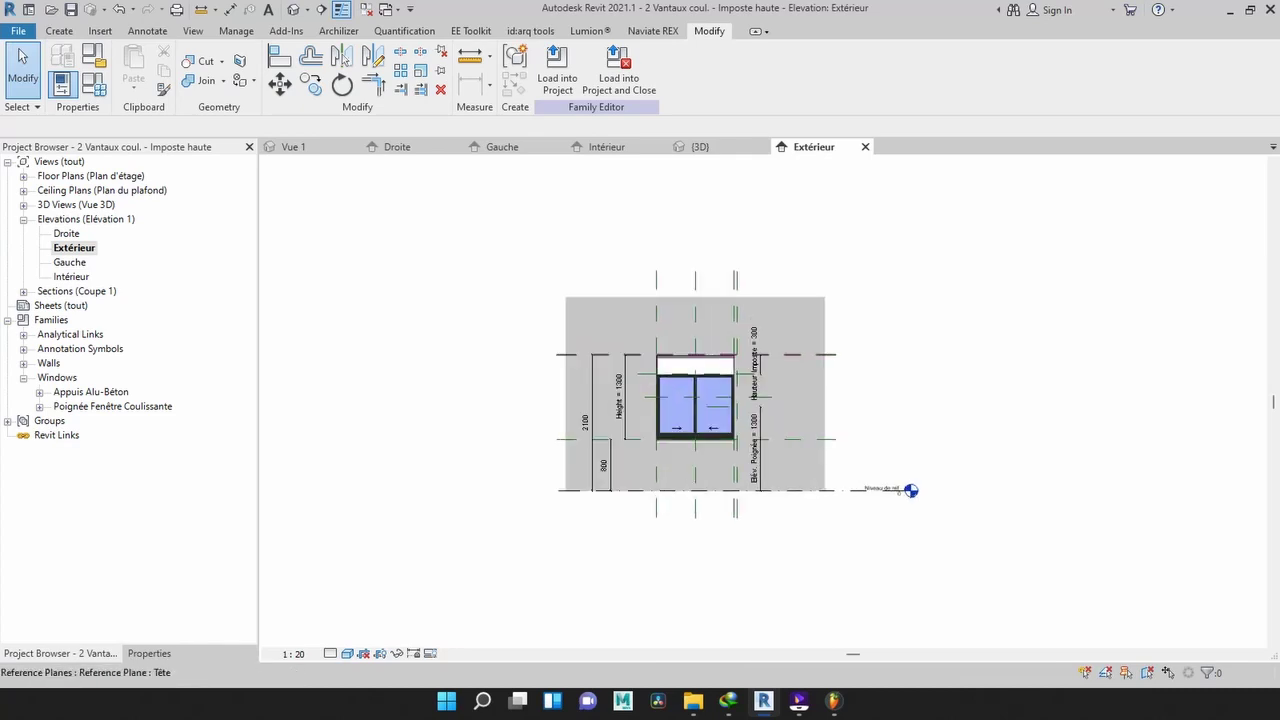
{"action": "scroll", "coordinate": [666, 360], "scroll_direction": "up", "scroll_amount": 12}
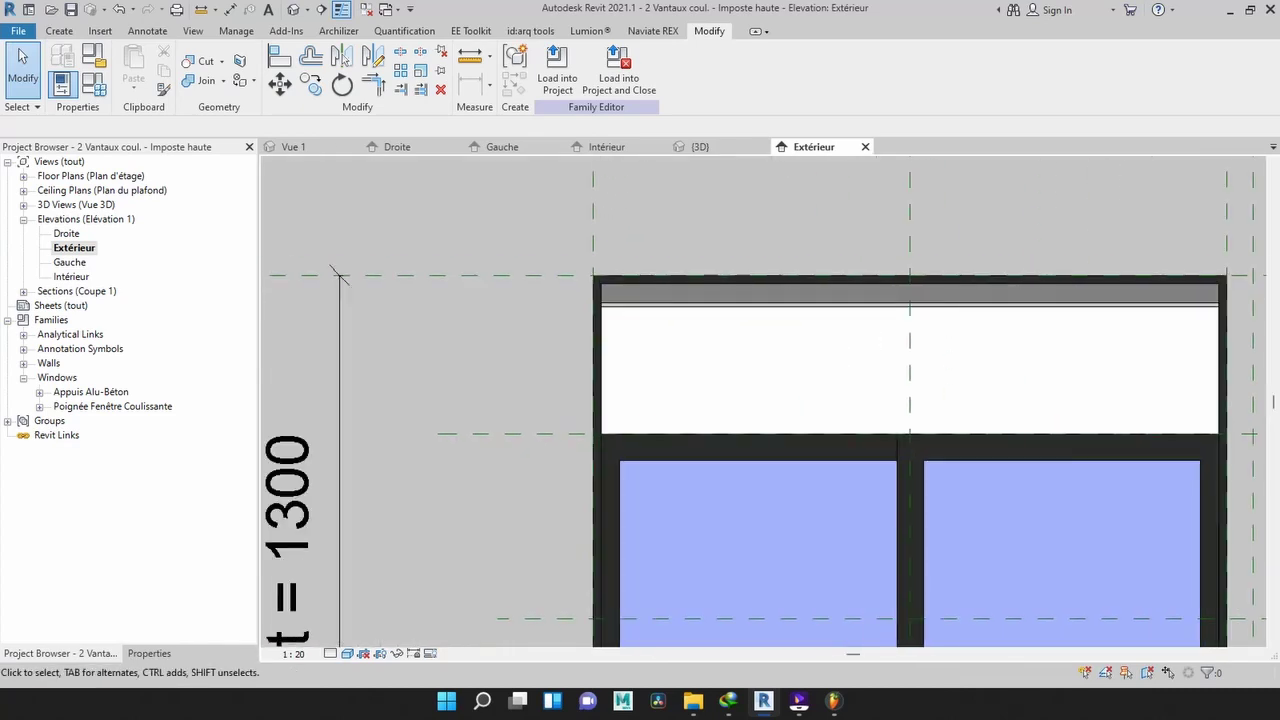
{"action": "scroll", "coordinate": [340, 277], "scroll_direction": "down", "scroll_amount": 10}
{"action": "scroll", "coordinate": [520, 290], "scroll_direction": "up", "scroll_amount": 10}
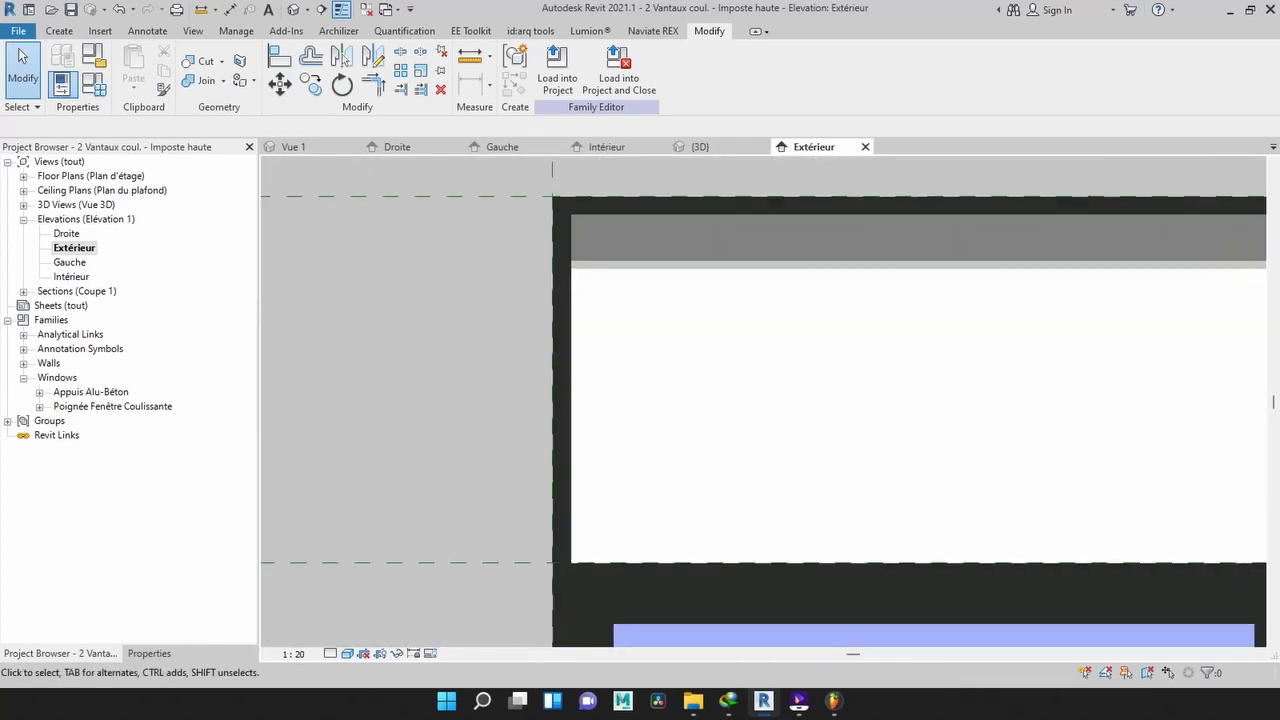
{"action": "left_click", "coordinate": [680, 264]}
{"action": "scroll", "coordinate": [681, 389], "scroll_direction": "up", "scroll_amount": 2}
{"action": "scroll", "coordinate": [806, 258], "scroll_direction": "down", "scroll_amount": 4}
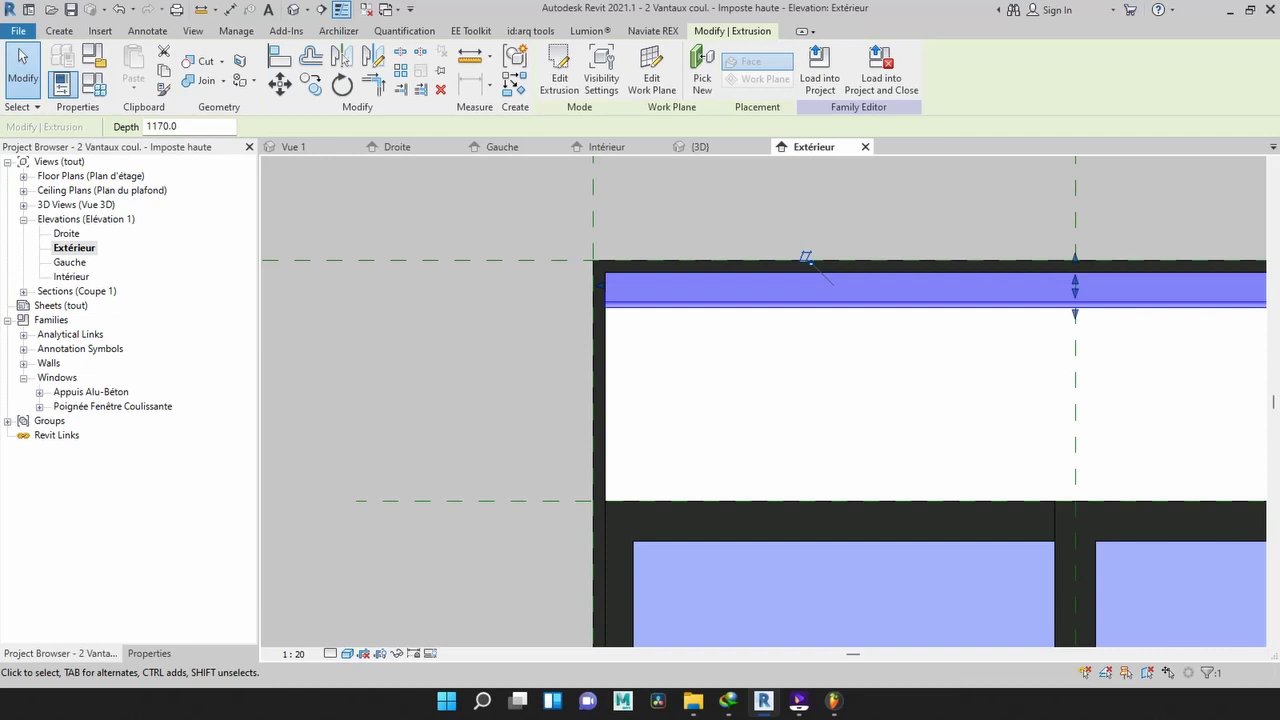
{"action": "left_click", "coordinate": [805, 258]}
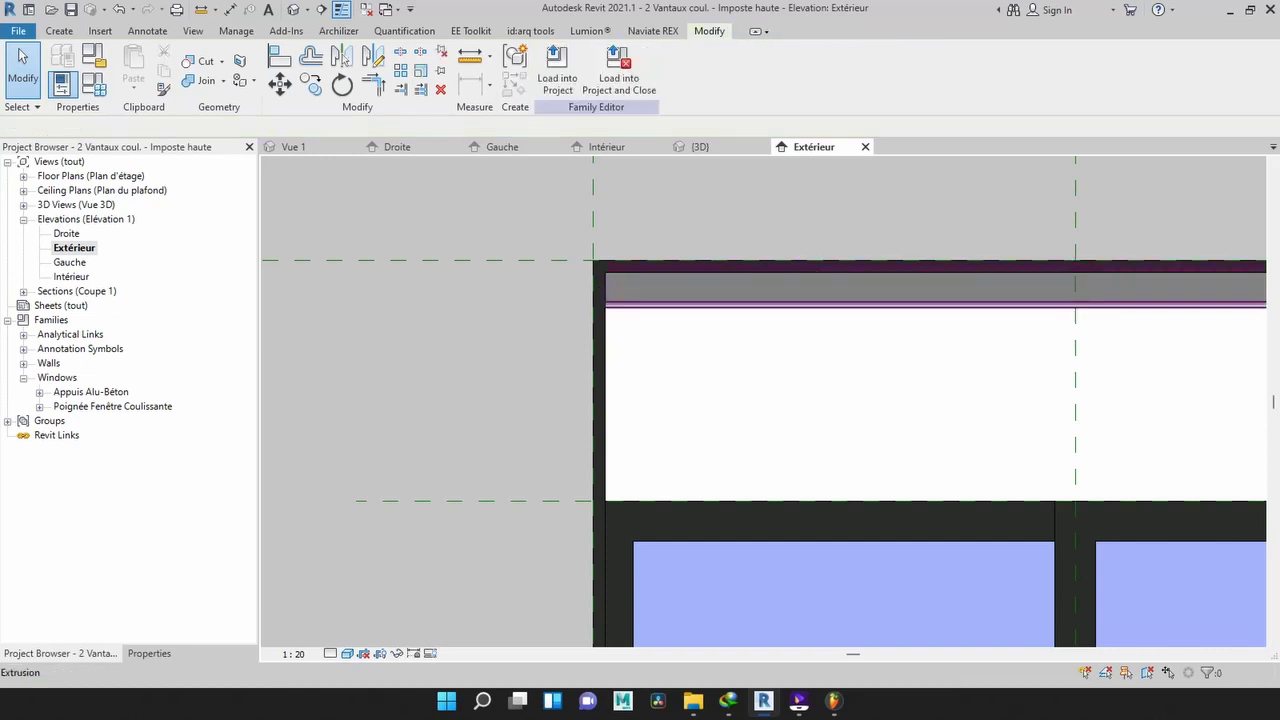
{"action": "left_click", "coordinate": [893, 246]}
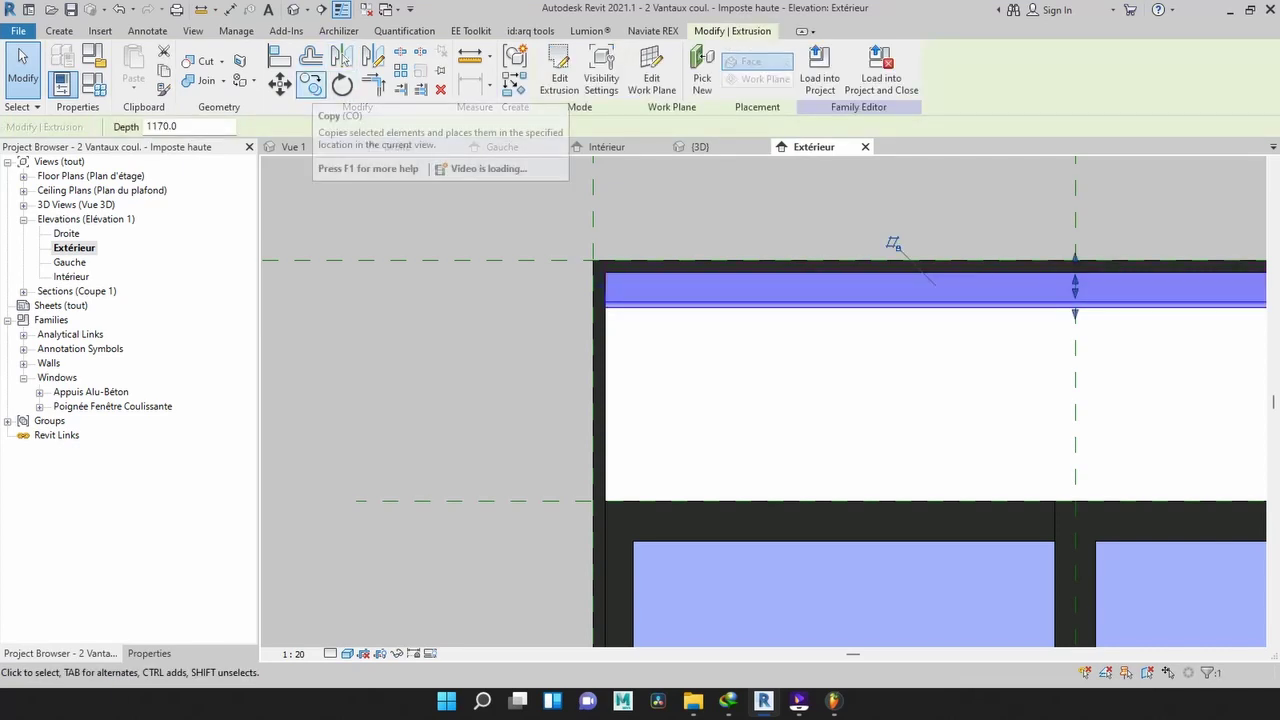
- Copy the slat 39.6 mm straight down from its upper left corner to the endpoint near its lower edge, with Constrain and Multiple enabled
{"action": "left_click", "coordinate": [311, 84]}
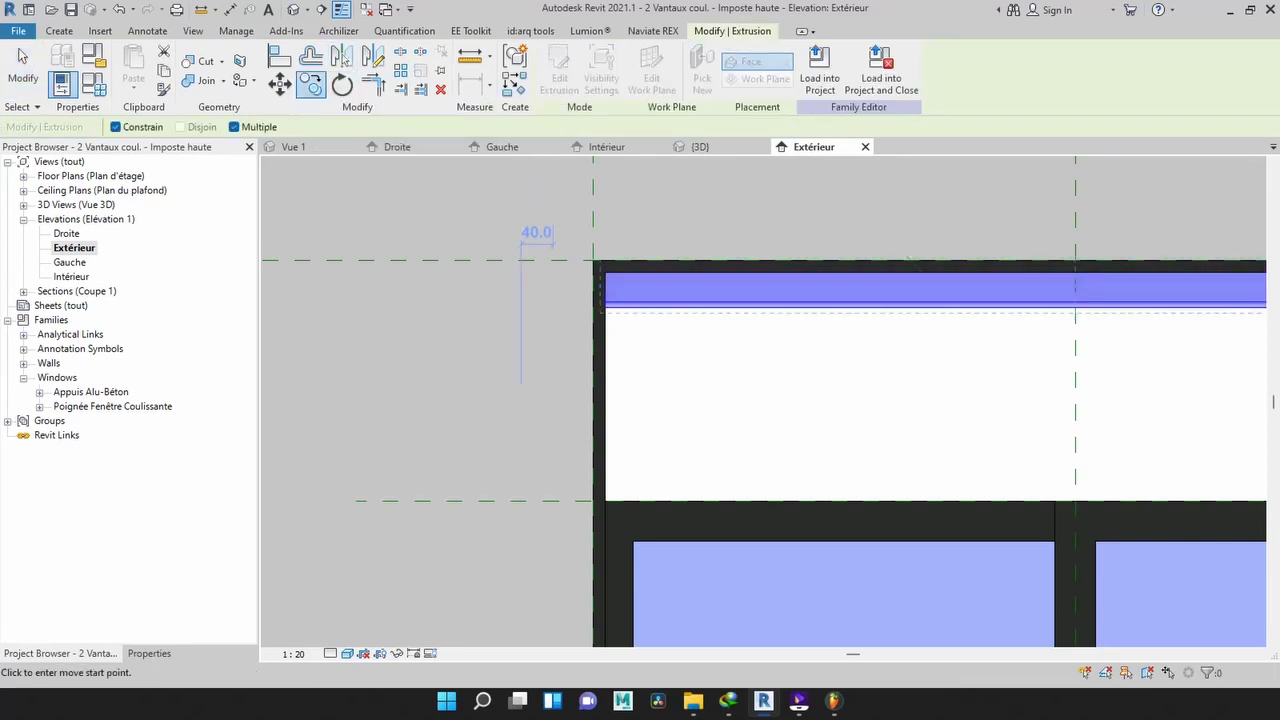
{"action": "scroll", "coordinate": [540, 230], "scroll_direction": "up", "scroll_amount": 5}
{"action": "scroll", "coordinate": [571, 195], "scroll_direction": "up", "scroll_amount": 3}
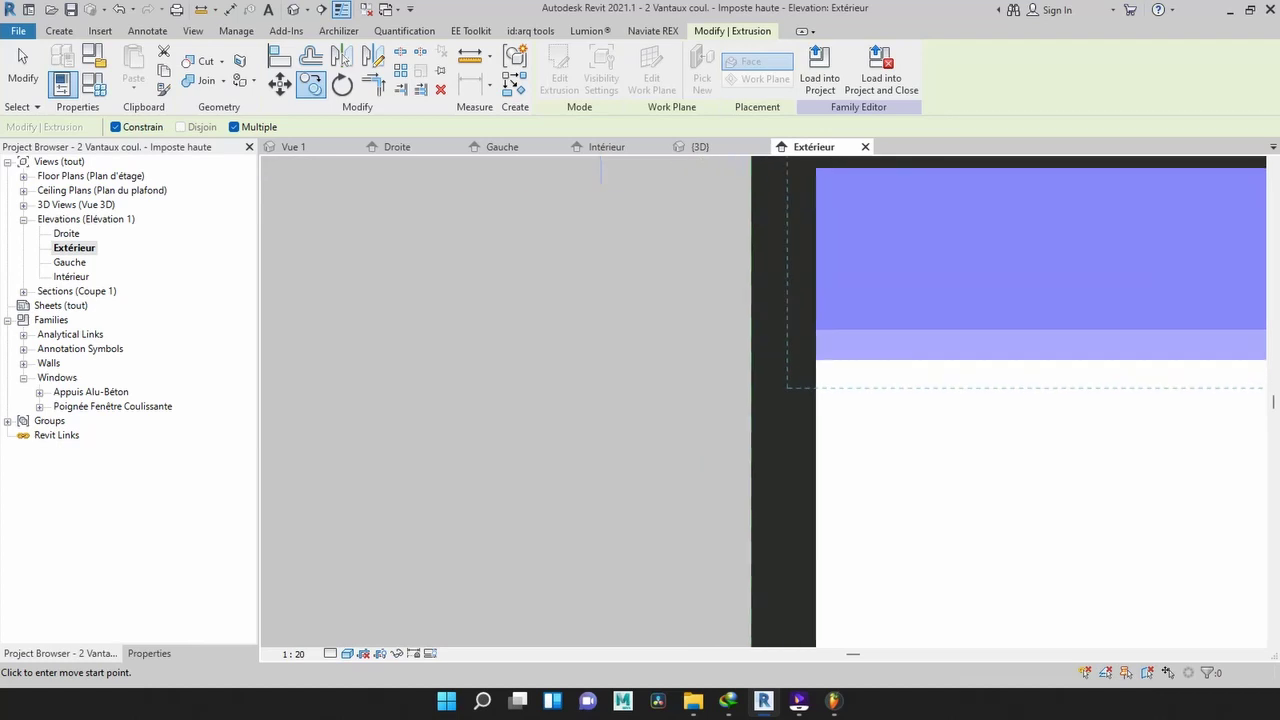
{"action": "scroll", "coordinate": [570, 215], "scroll_direction": "down", "scroll_amount": 2}
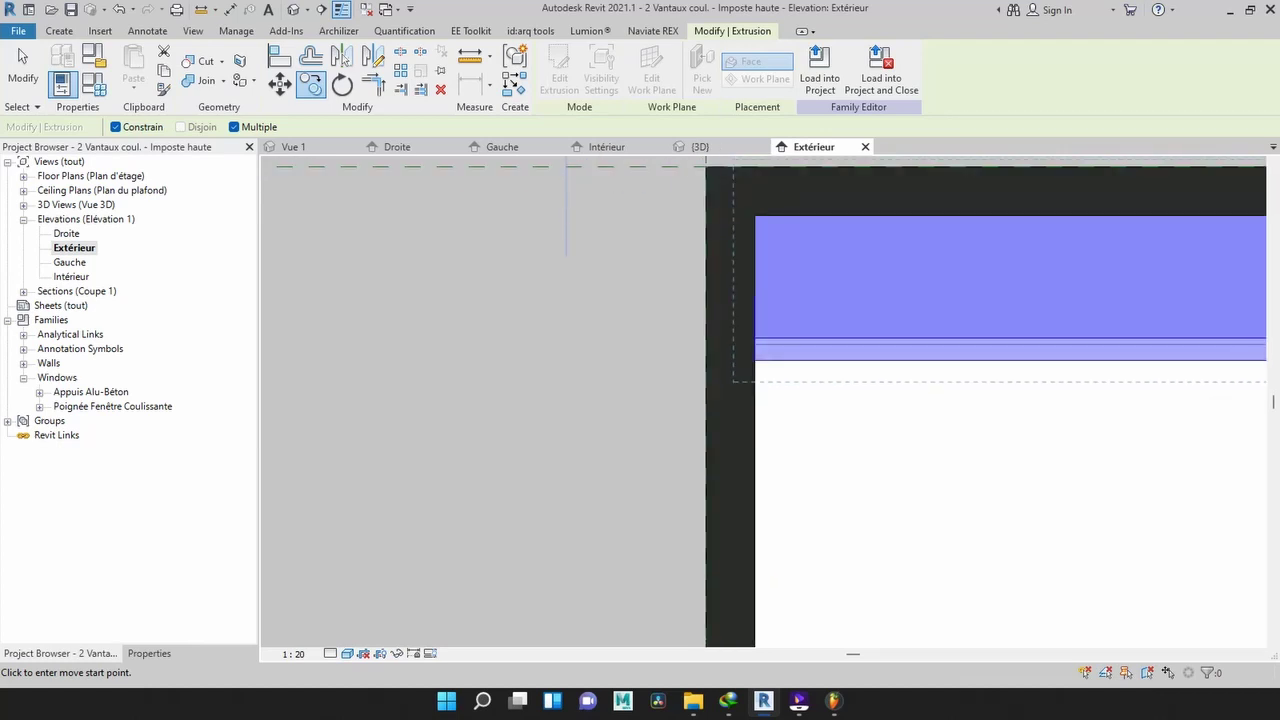
{"action": "scroll", "coordinate": [780, 395], "scroll_direction": "up", "scroll_amount": 2}
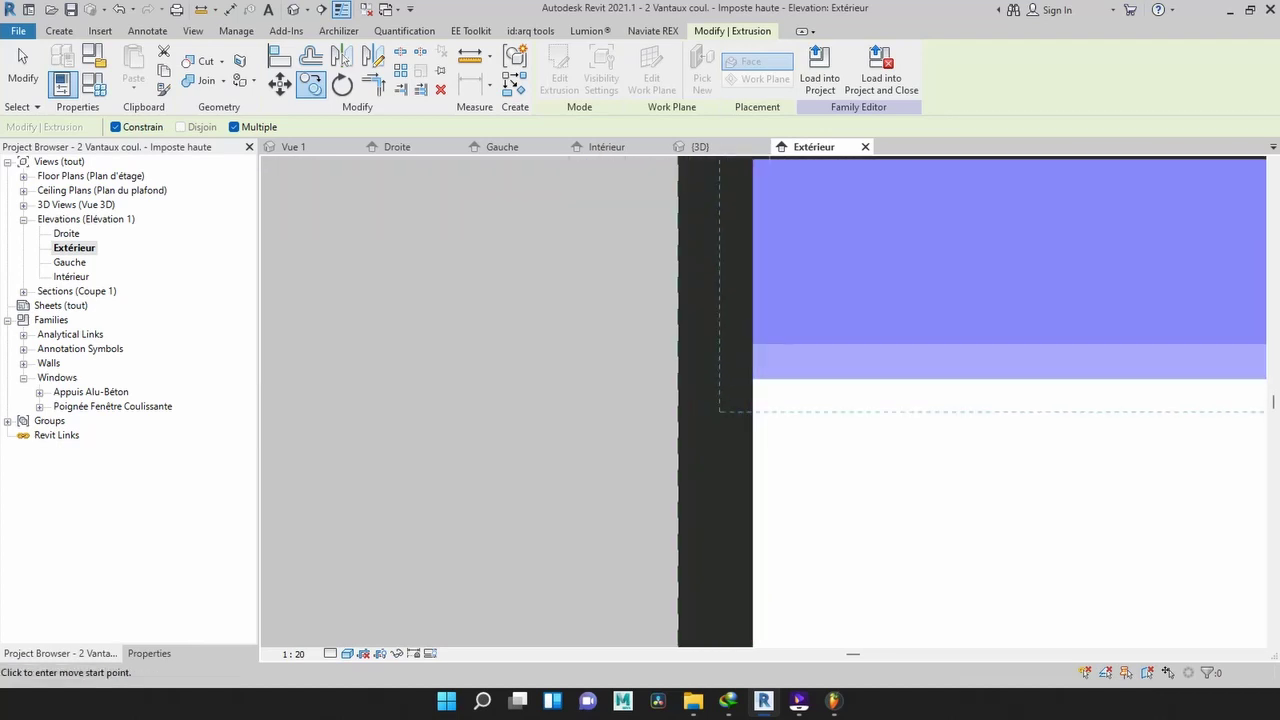
{"action": "scroll", "coordinate": [752, 388], "scroll_direction": "down", "scroll_amount": 1}
{"action": "key", "text": "m"}
{"action": "key", "text": "v"}
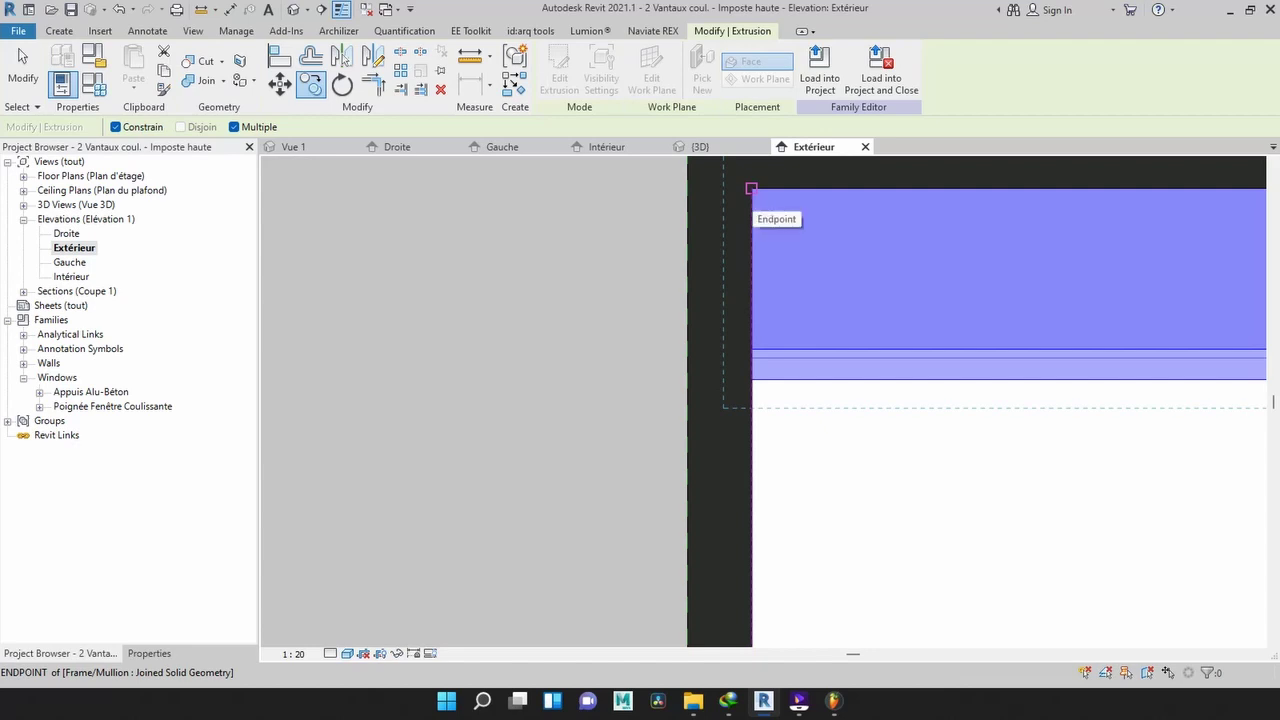
{"action": "left_click", "coordinate": [751, 188]}
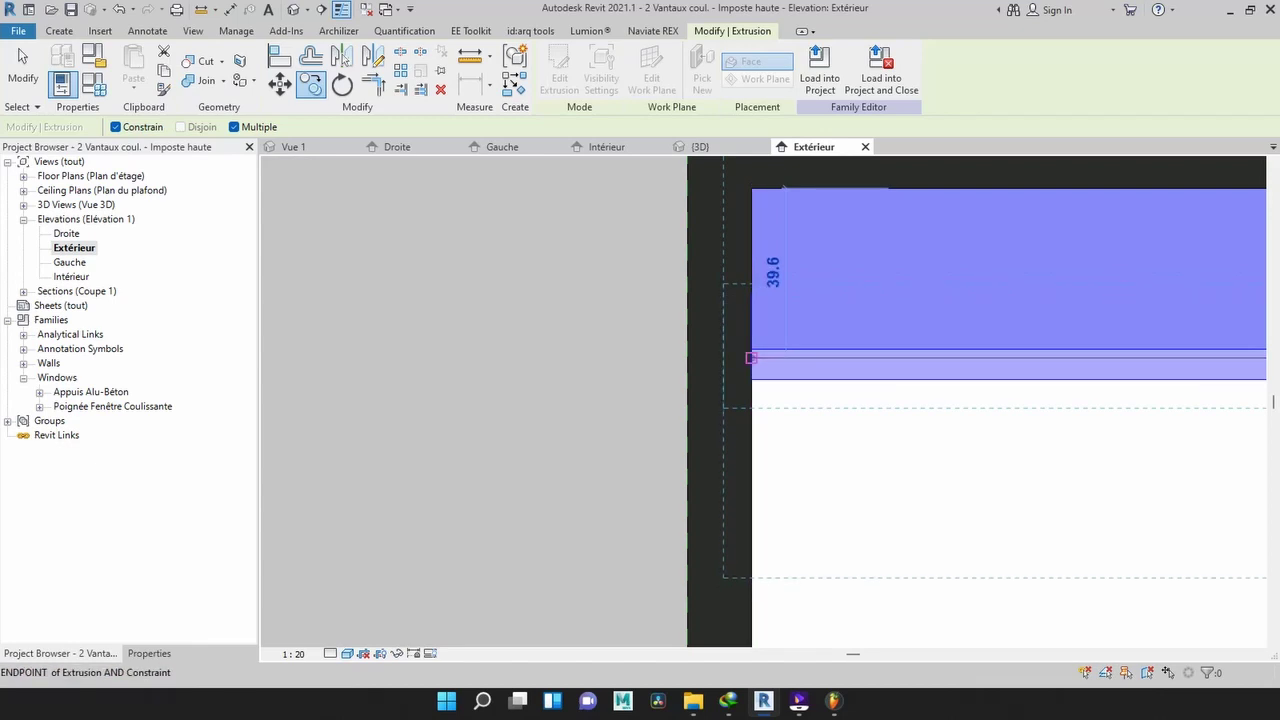
{"action": "left_click", "coordinate": [751, 357]}
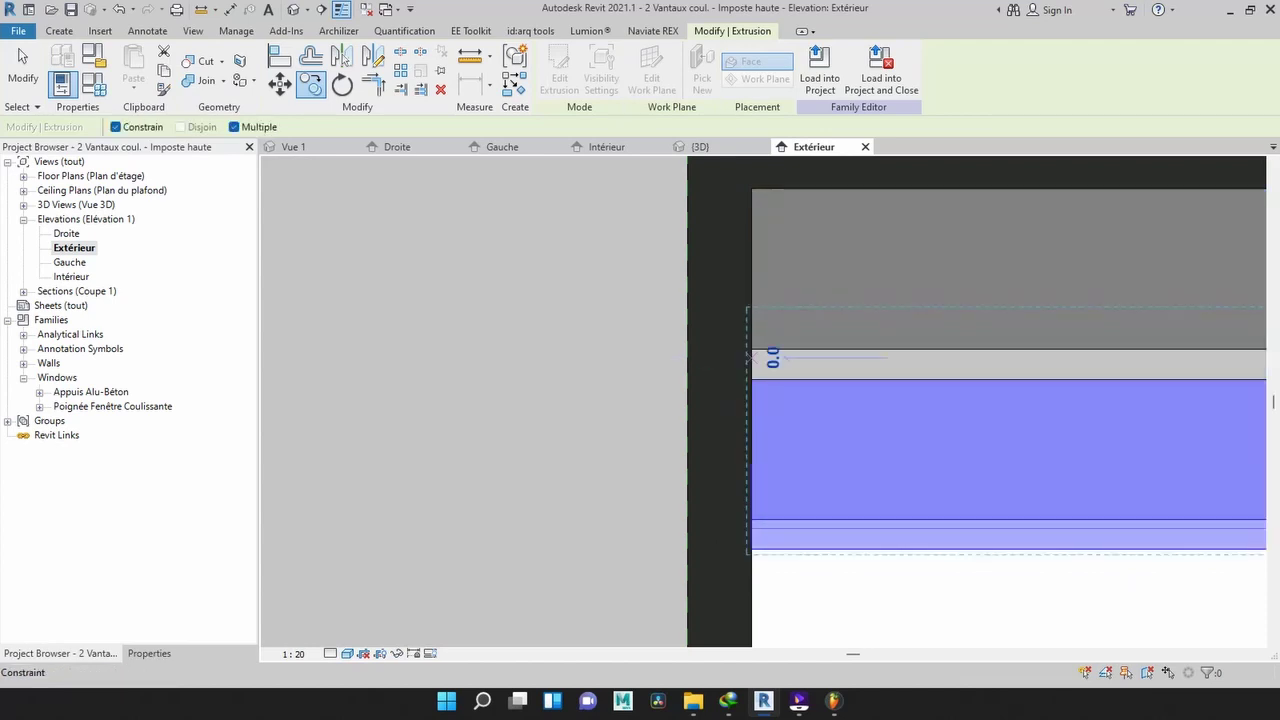
- Place another slat copy 39.6 mm below the second one, snapping to that slat's lower left endpoint
{"action": "scroll", "coordinate": [728, 345], "scroll_direction": "down", "scroll_amount": 5}
{"action": "scroll", "coordinate": [740, 403], "scroll_direction": "up", "scroll_amount": 5}
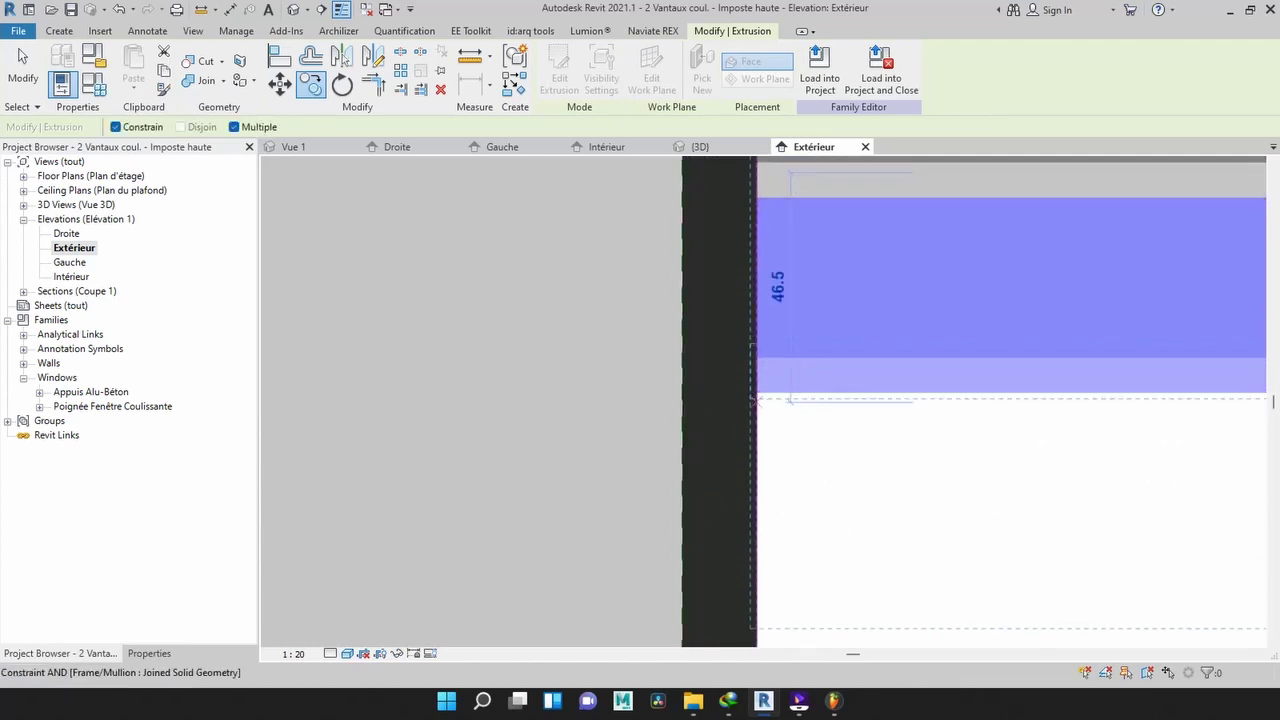
{"action": "scroll", "coordinate": [752, 400], "scroll_direction": "down", "scroll_amount": 1}
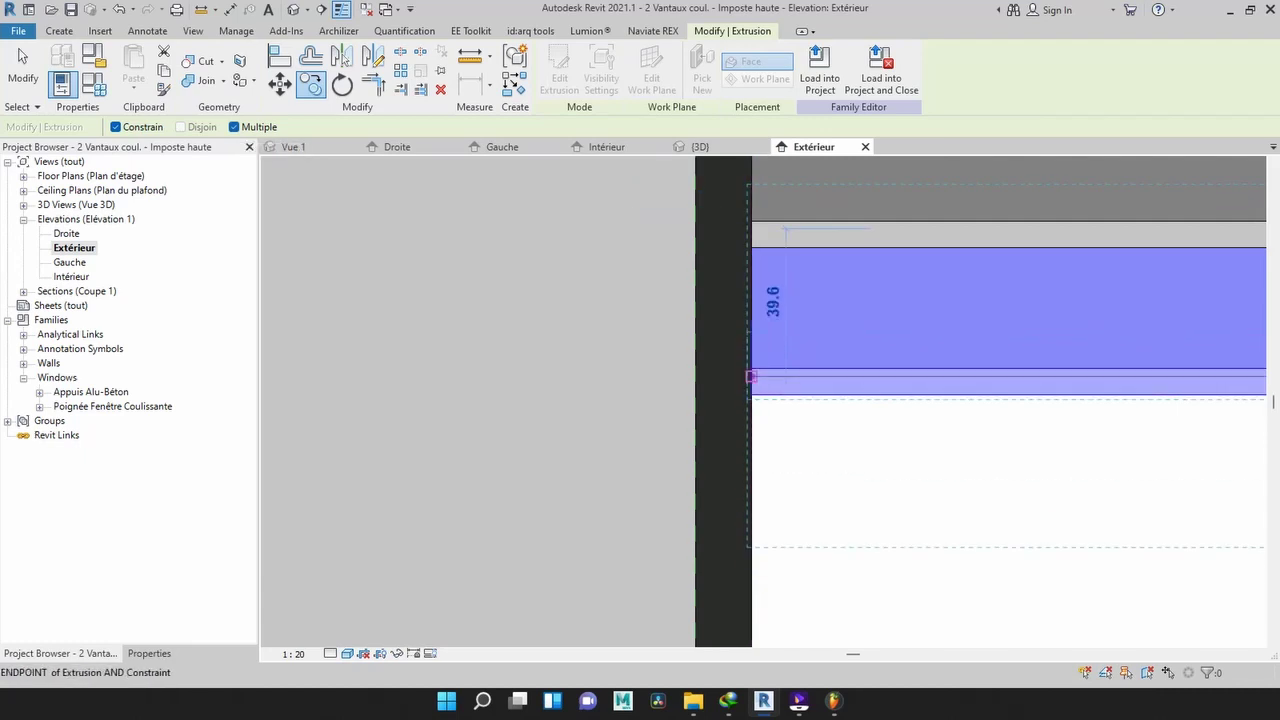
{"action": "left_click", "coordinate": [751, 376]}
{"action": "scroll", "coordinate": [751, 376], "scroll_direction": "down", "scroll_amount": 2}
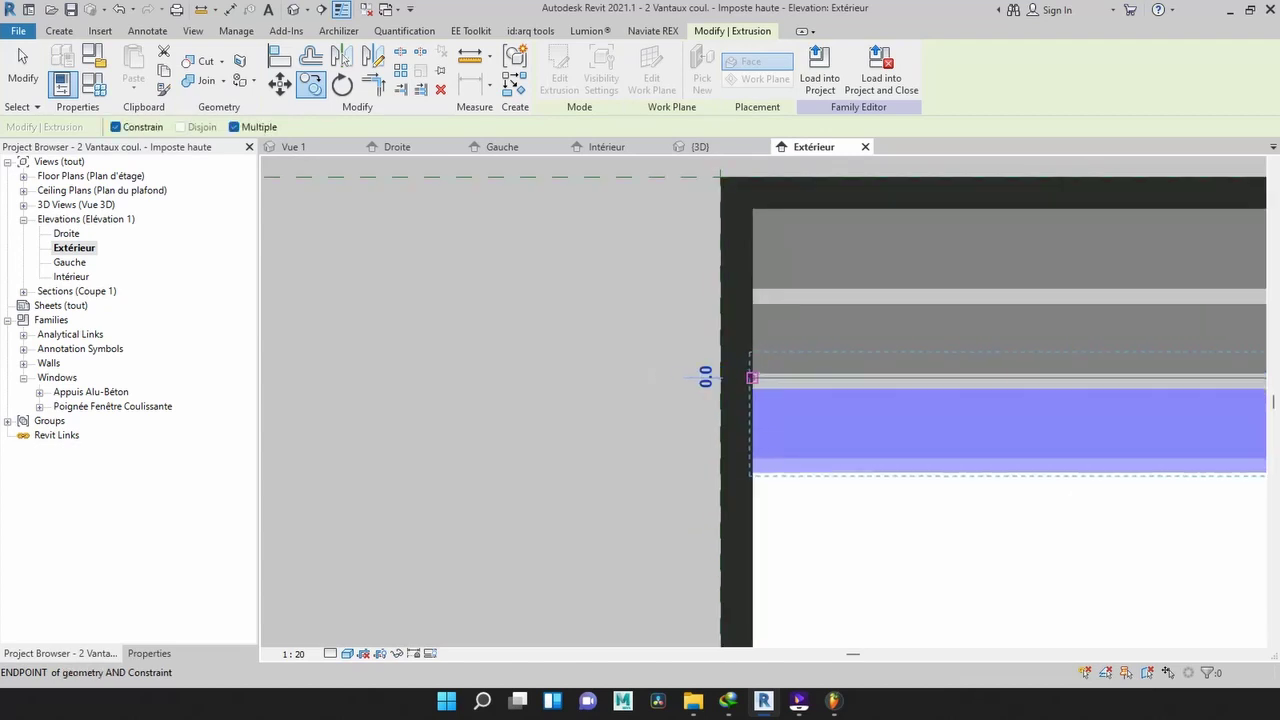
- Place the fourth and fifth slats down the transom opening, snapping each copy to the lower left endpoint of the slat above
{"action": "scroll", "coordinate": [754, 496], "scroll_direction": "up", "scroll_amount": 1}
{"action": "scroll", "coordinate": [742, 492], "scroll_direction": "up", "scroll_amount": 4}
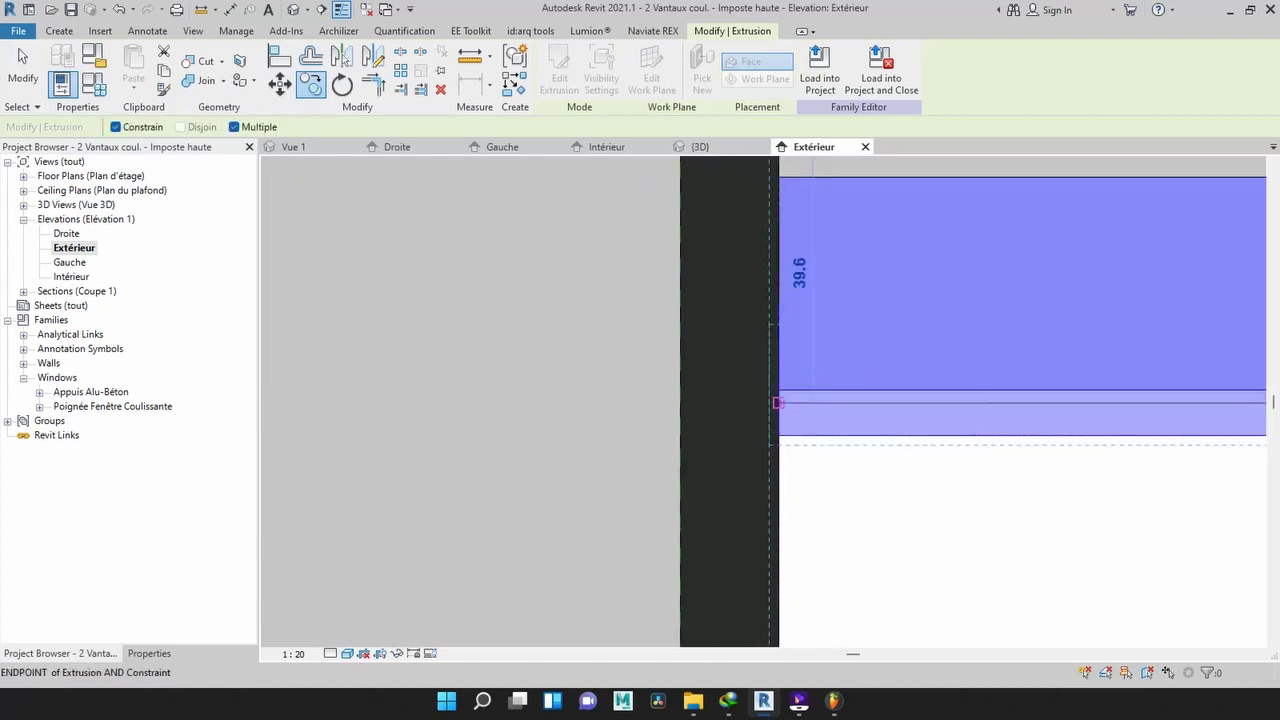
{"action": "left_click", "coordinate": [778, 402]}
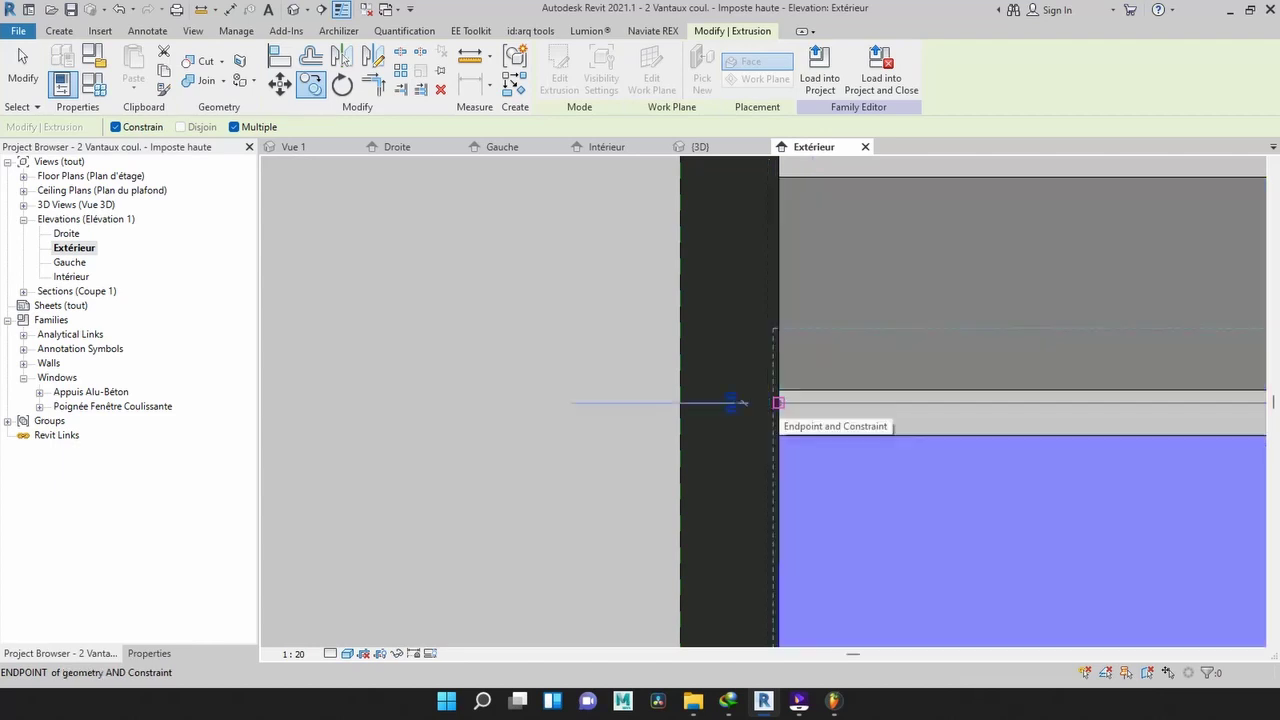
{"action": "scroll", "coordinate": [760, 400], "scroll_direction": "down", "scroll_amount": 3}
{"action": "scroll", "coordinate": [752, 538], "scroll_direction": "up", "scroll_amount": 5}
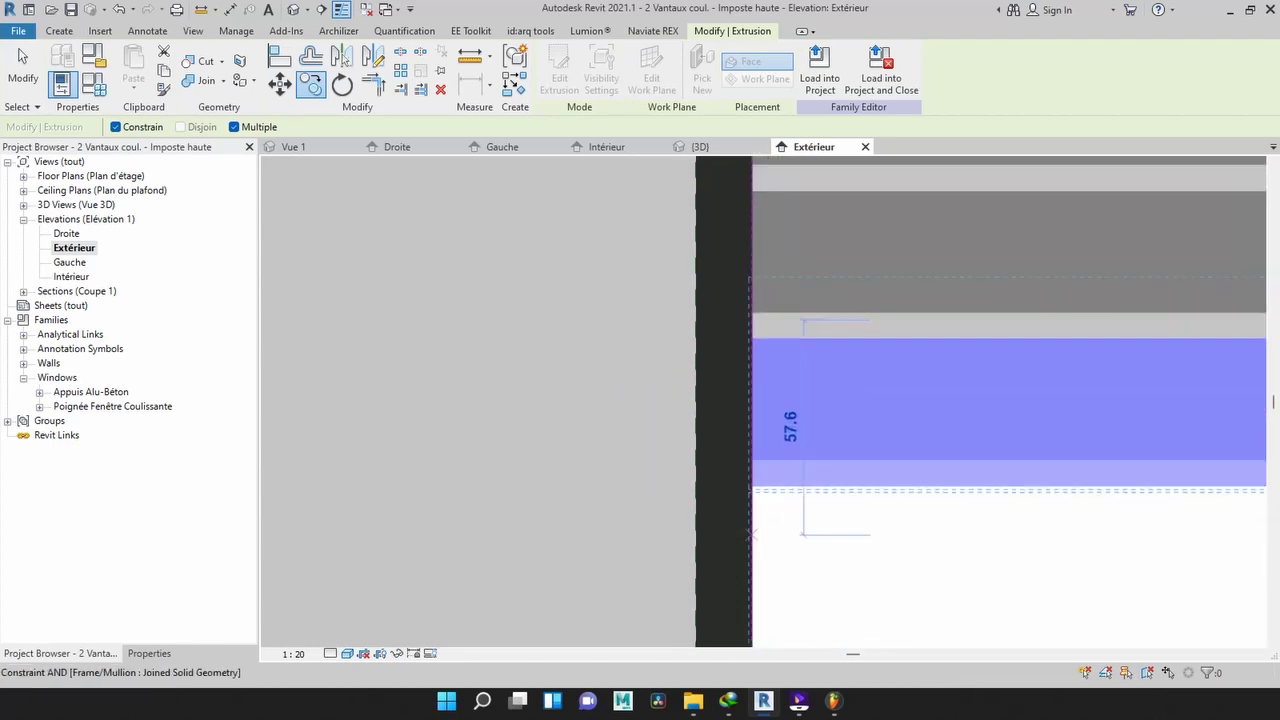
{"action": "scroll", "coordinate": [742, 430], "scroll_direction": "up", "scroll_amount": 2}
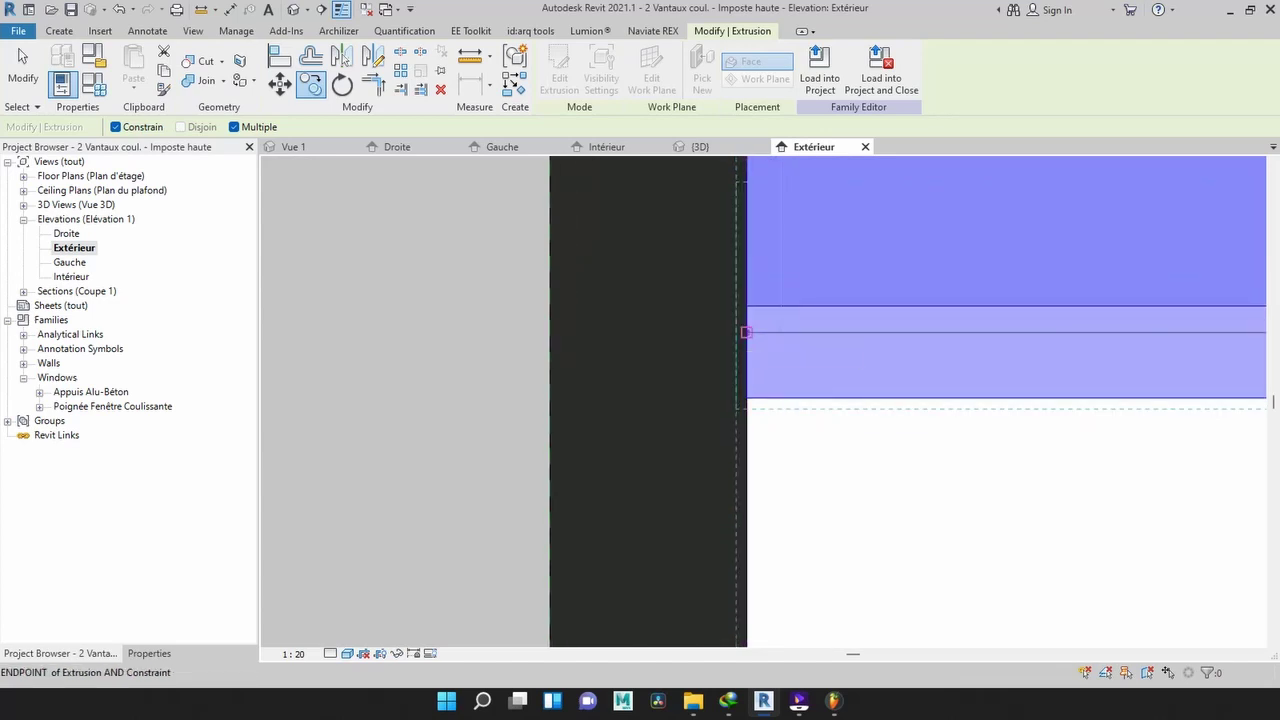
{"action": "left_click", "coordinate": [745, 332]}
- Add the sixth and seventh slats the same way, each 39.6 mm below the previous one, and finish copying
{"action": "scroll", "coordinate": [735, 400], "scroll_direction": "down", "scroll_amount": 3}
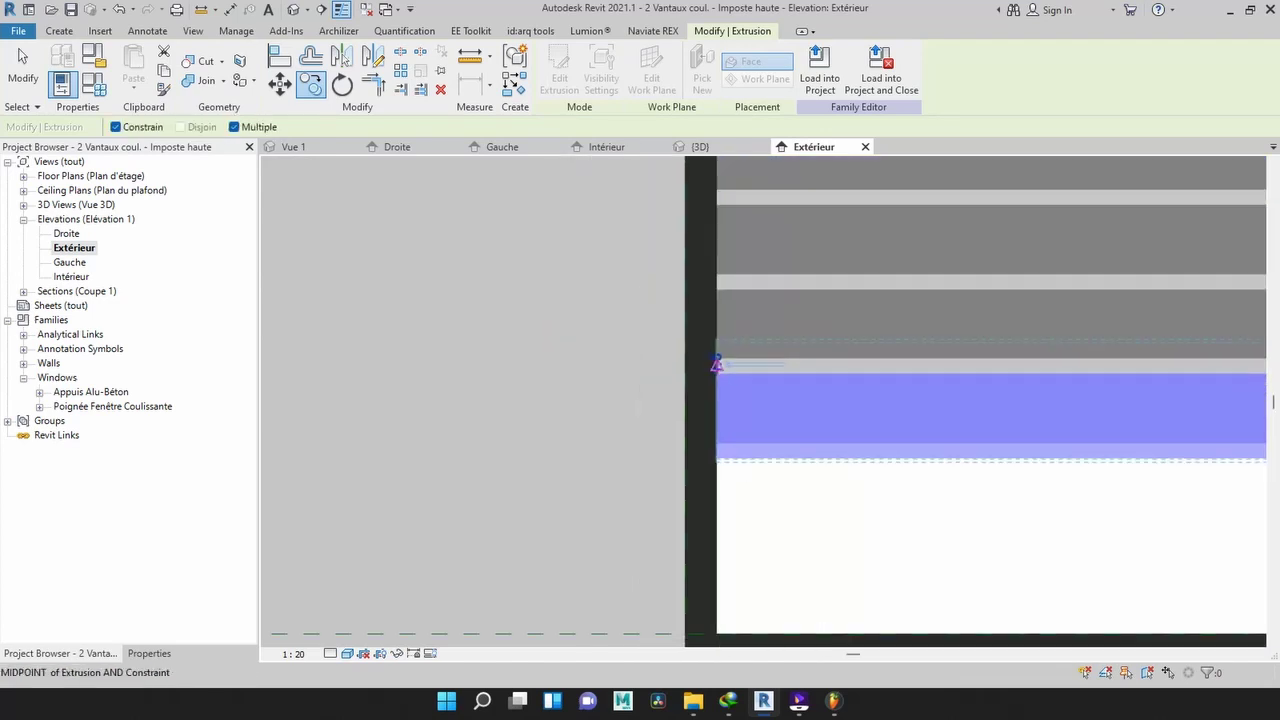
{"action": "scroll", "coordinate": [714, 425], "scroll_direction": "up", "scroll_amount": 5}
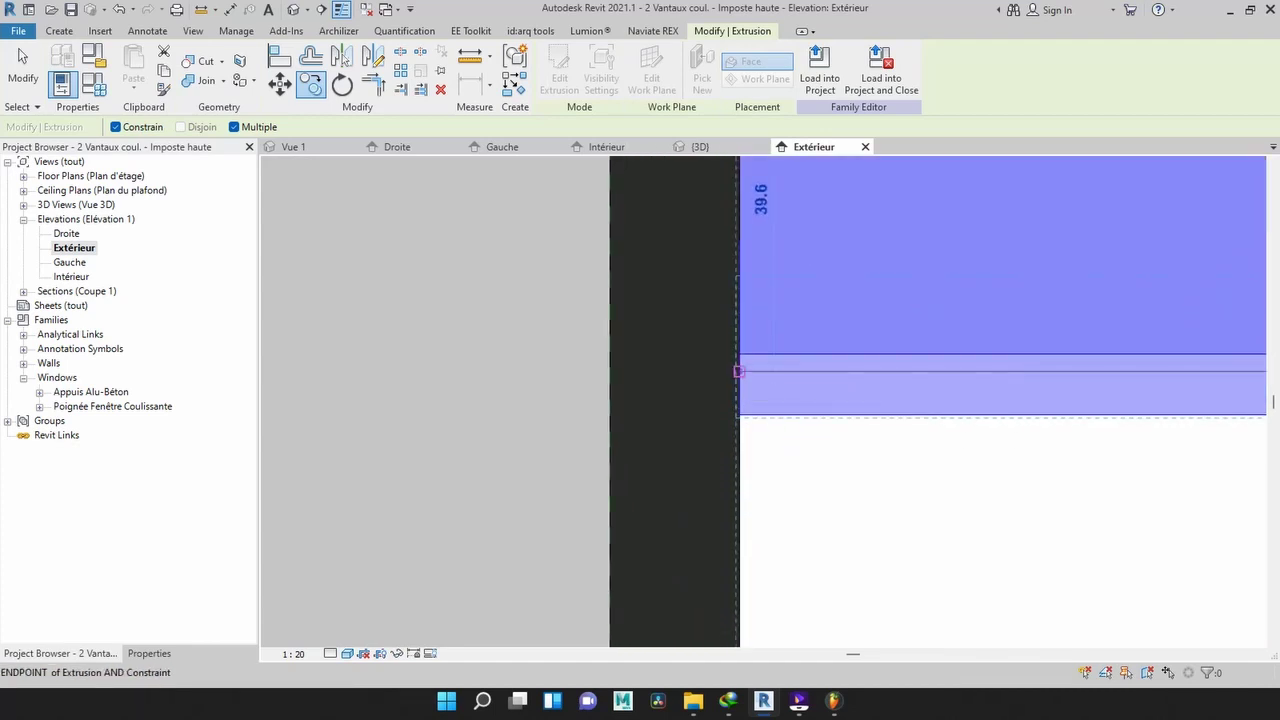
{"action": "left_click", "coordinate": [738, 371]}
{"action": "scroll", "coordinate": [714, 400], "scroll_direction": "down", "scroll_amount": 3}
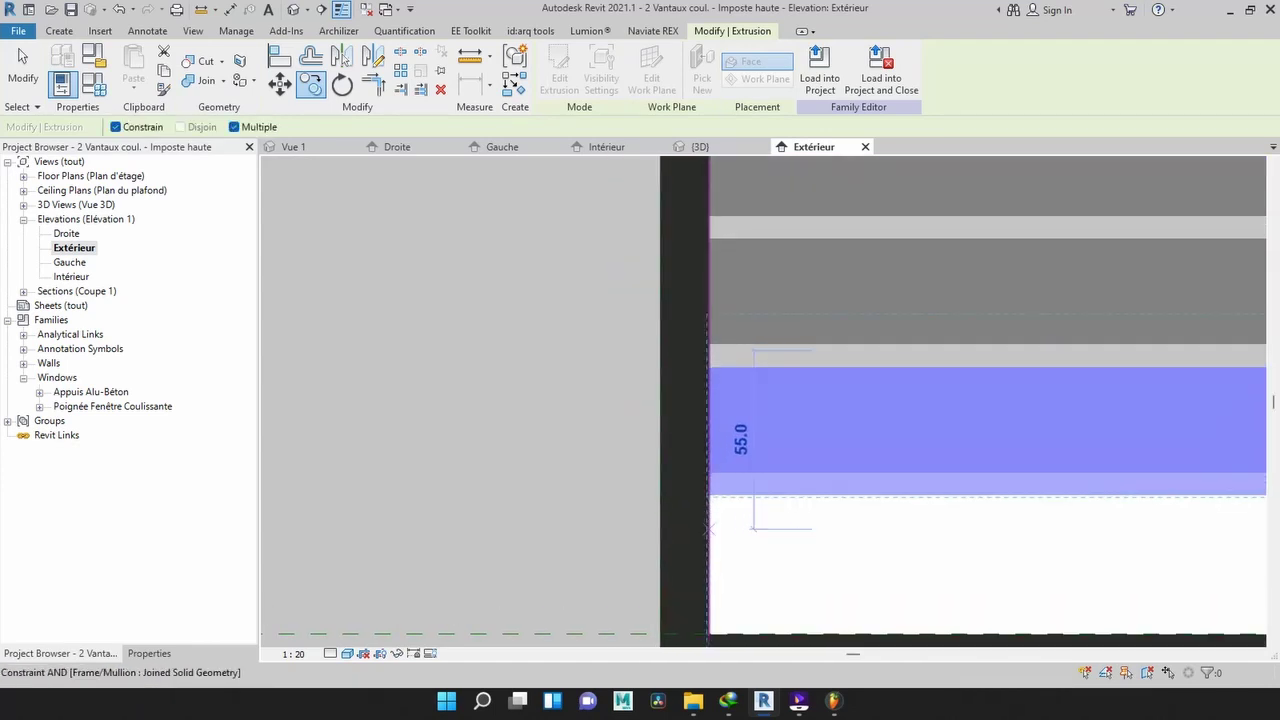
{"action": "scroll", "coordinate": [708, 527], "scroll_direction": "up", "scroll_amount": 5}
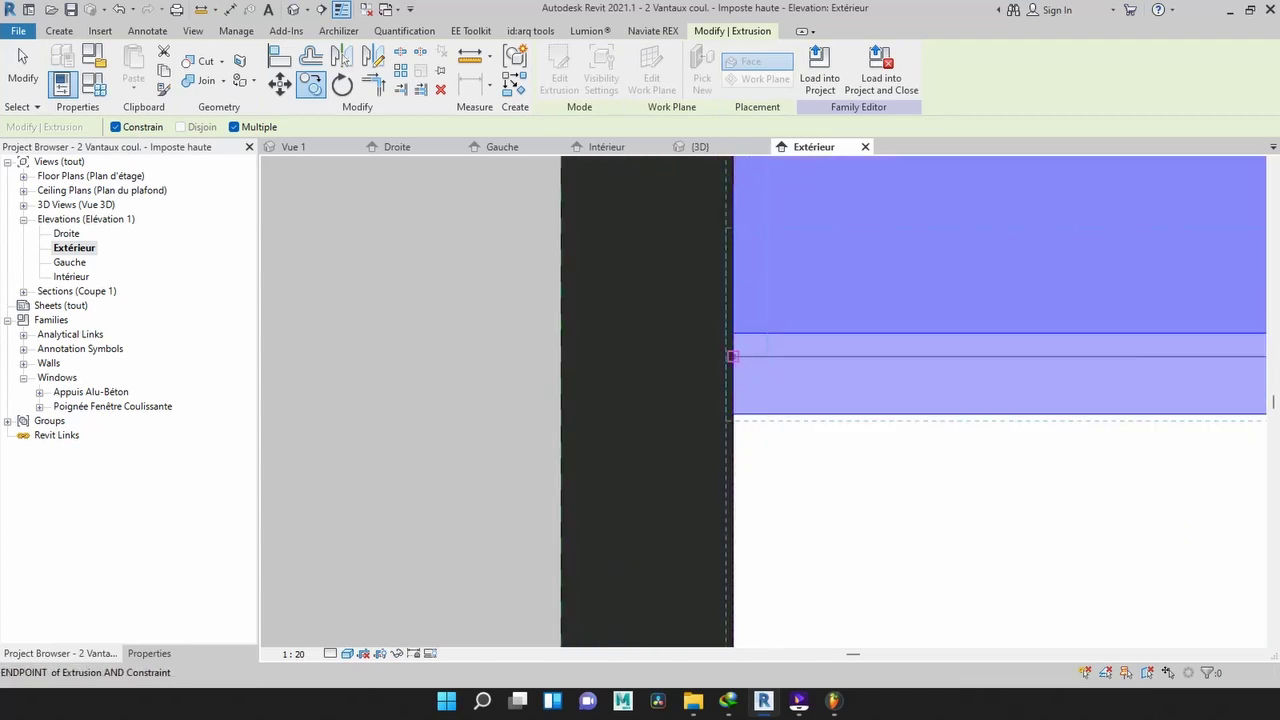
{"action": "left_click", "coordinate": [733, 356]}
{"action": "scroll", "coordinate": [712, 410], "scroll_direction": "down", "scroll_amount": 4}
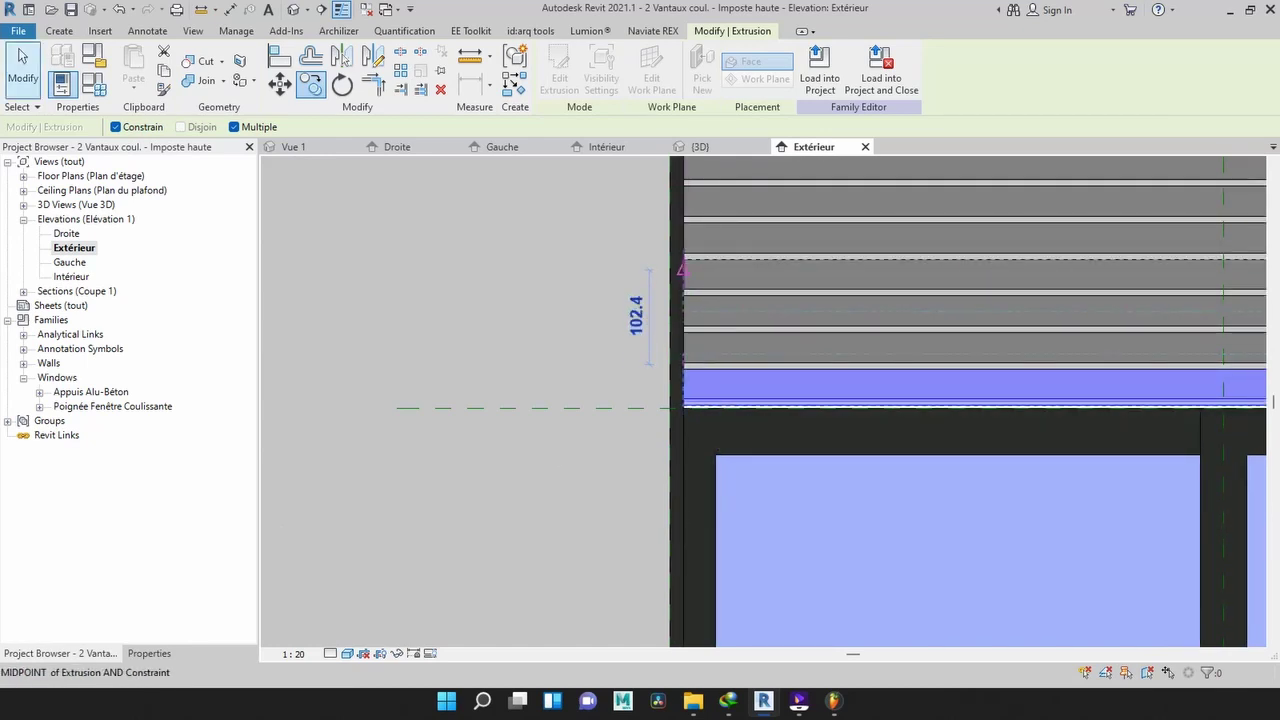
{"action": "key", "text": "Escape"}
{"action": "key", "text": "Escape"}
{"action": "scroll", "coordinate": [380, 359], "scroll_direction": "down", "scroll_amount": 3}
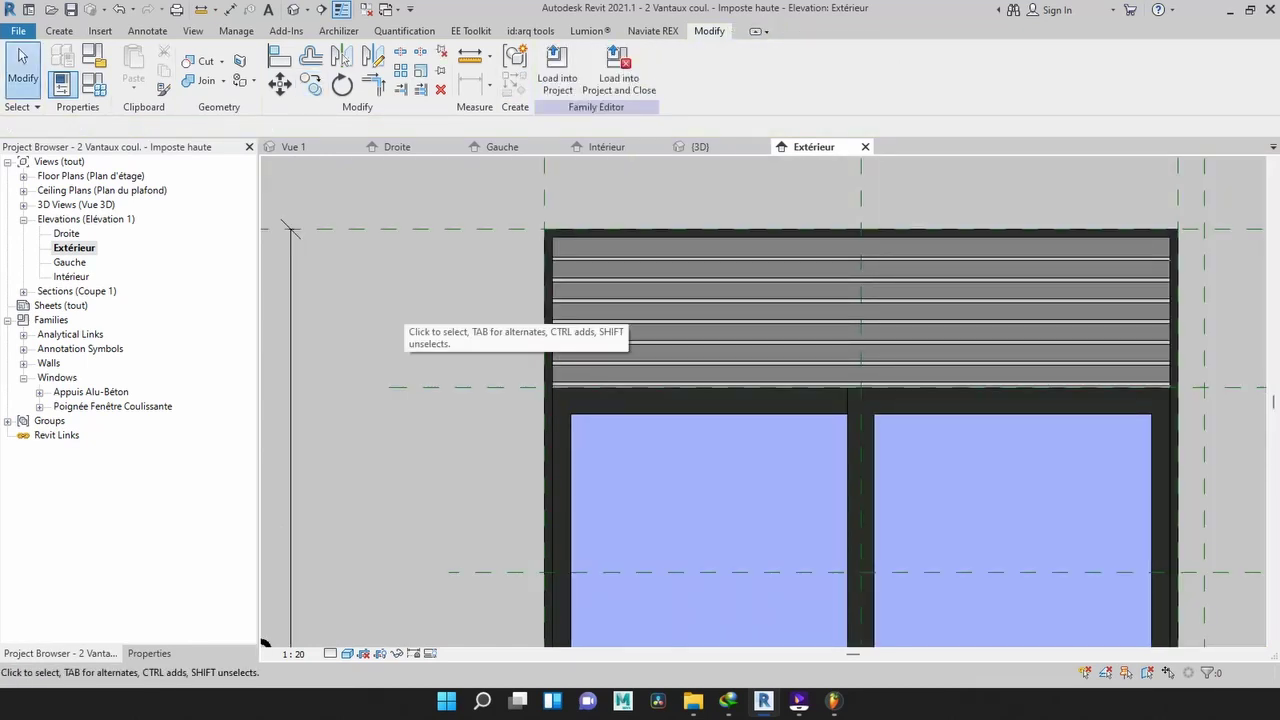
- Nudge the lowest slat down to close the gap above the sliding window frame, then deselect it
{"action": "scroll", "coordinate": [423, 311], "scroll_direction": "up", "scroll_amount": 1}
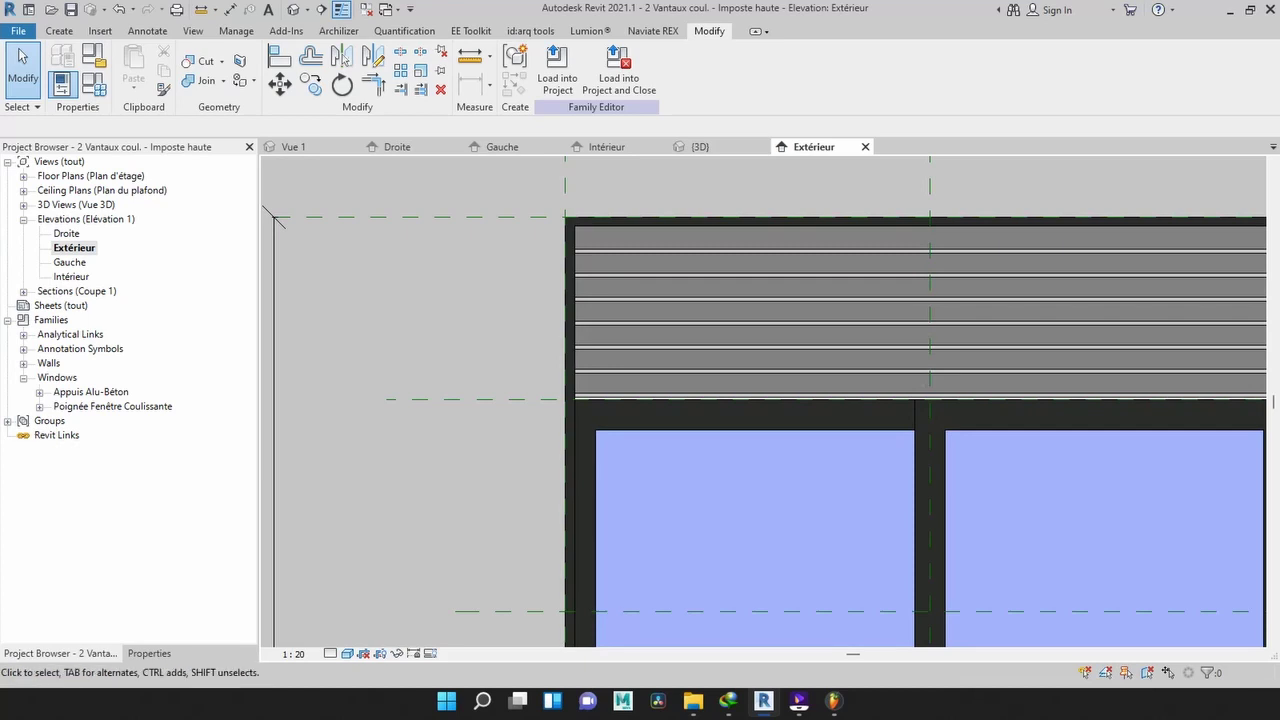
{"action": "scroll", "coordinate": [400, 332], "scroll_direction": "up", "scroll_amount": 2}
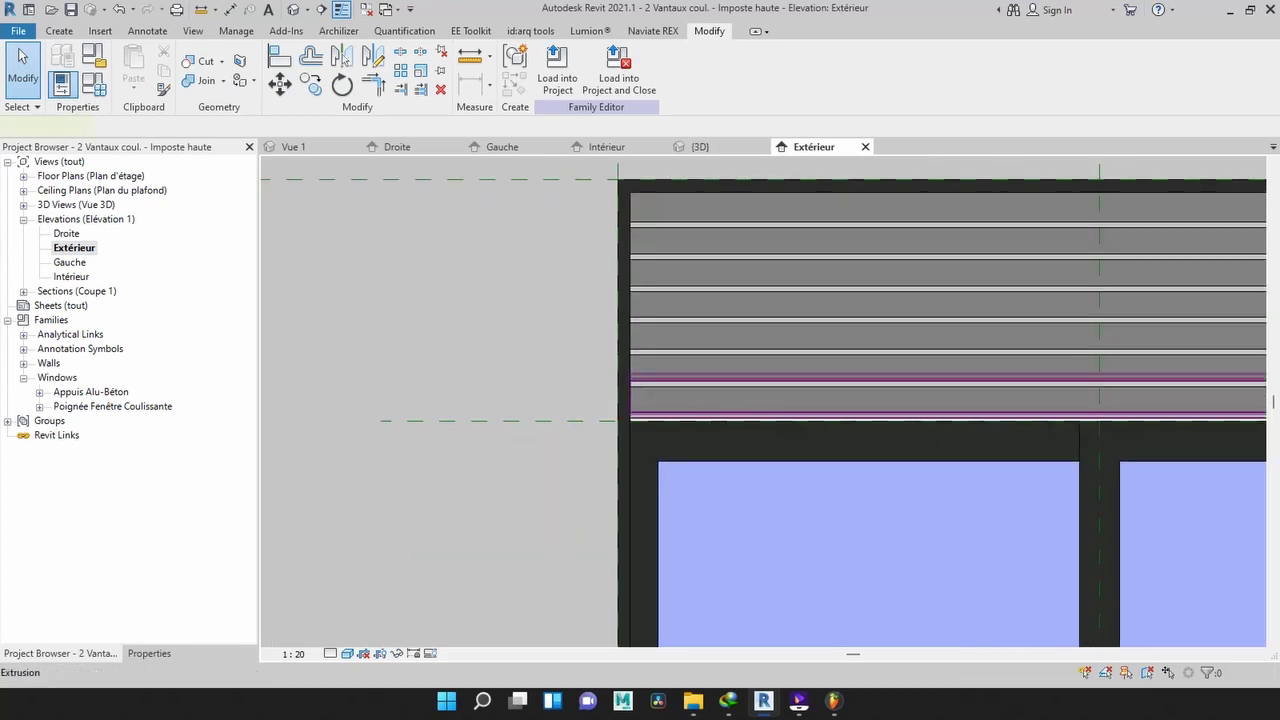
{"action": "left_click", "coordinate": [900, 395]}
{"action": "scroll", "coordinate": [635, 410], "scroll_direction": "up", "scroll_amount": 4}
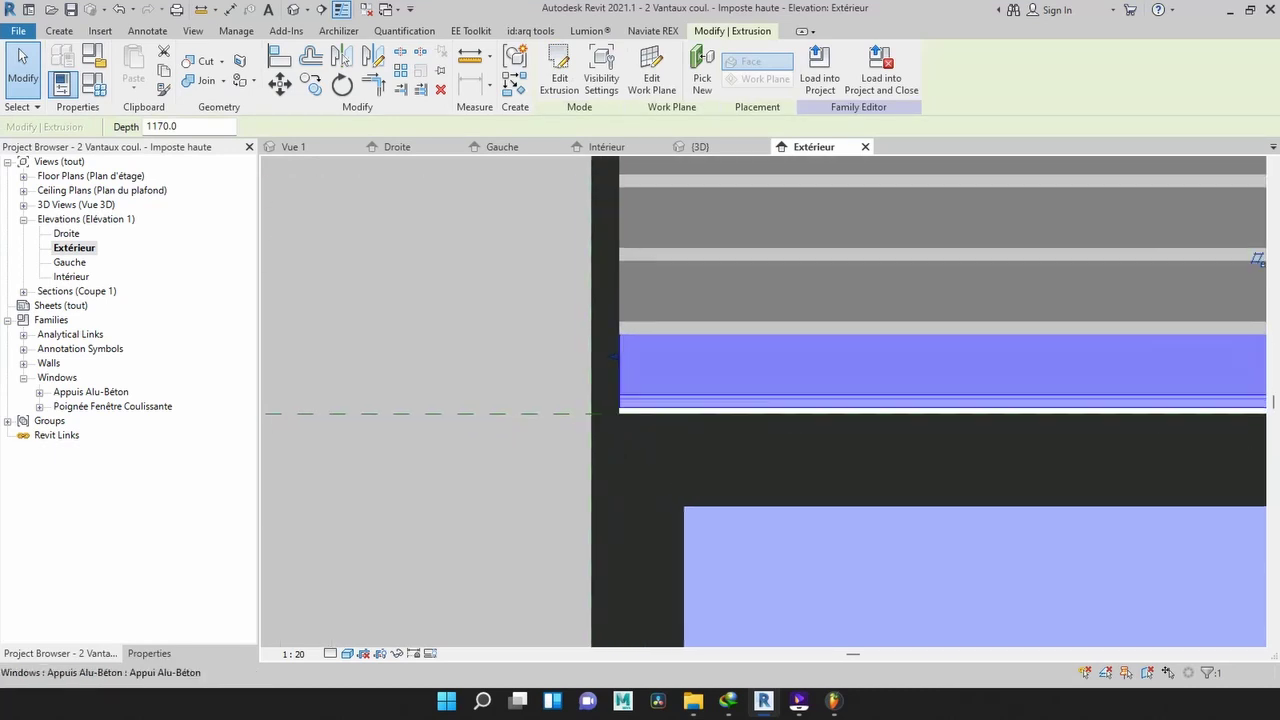
{"action": "scroll", "coordinate": [635, 415], "scroll_direction": "up", "scroll_amount": 1}
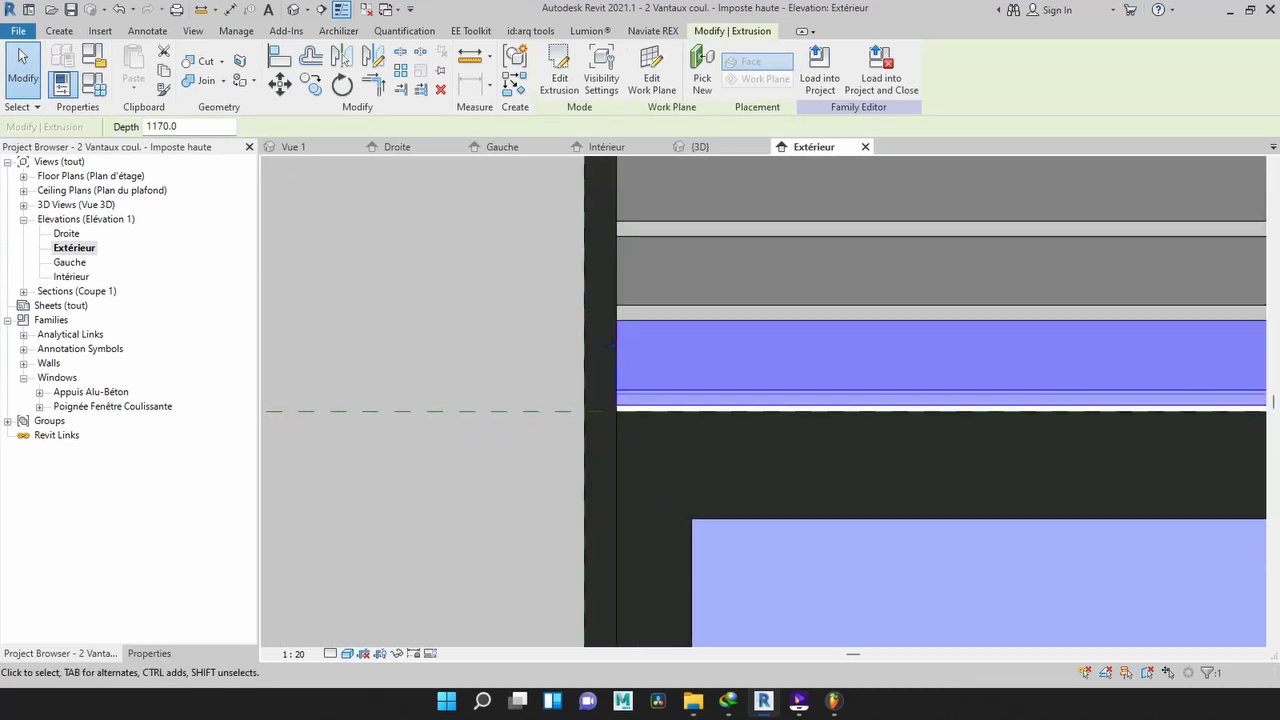
{"action": "key", "text": "Down"}
{"action": "key", "text": "Down"}
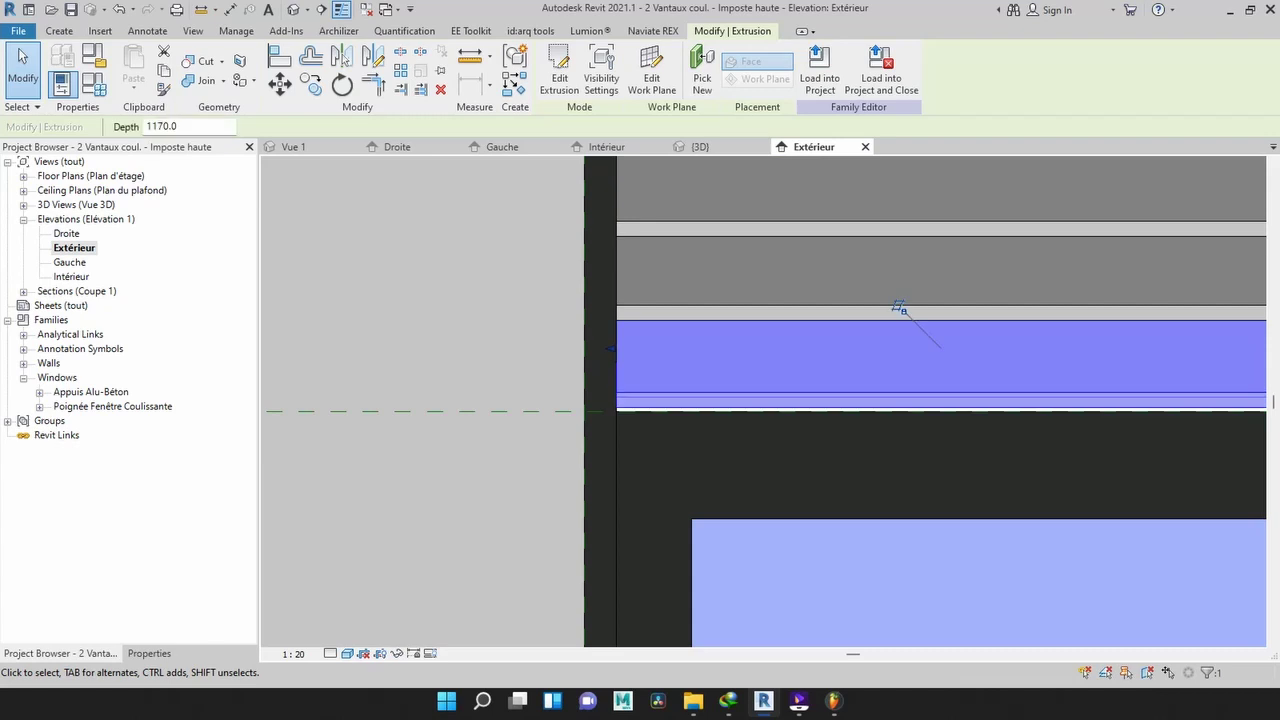
{"action": "key", "text": "Down"}
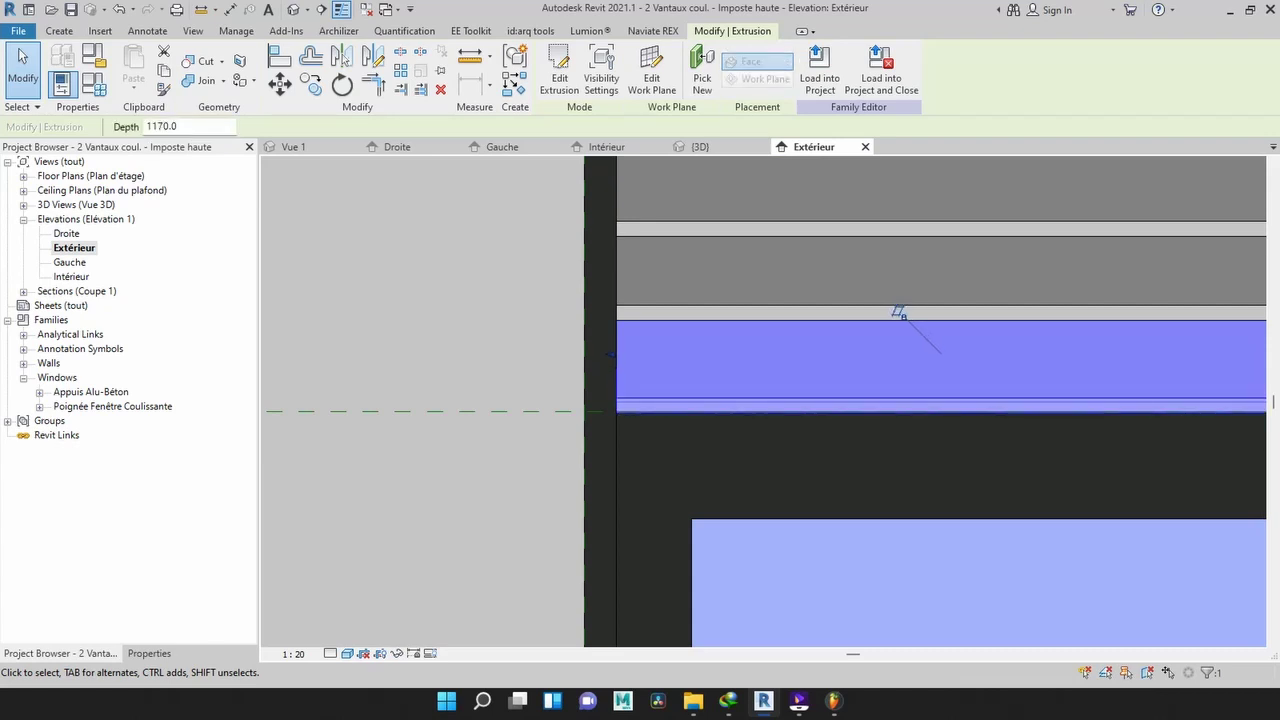
{"action": "key", "text": "Up"}
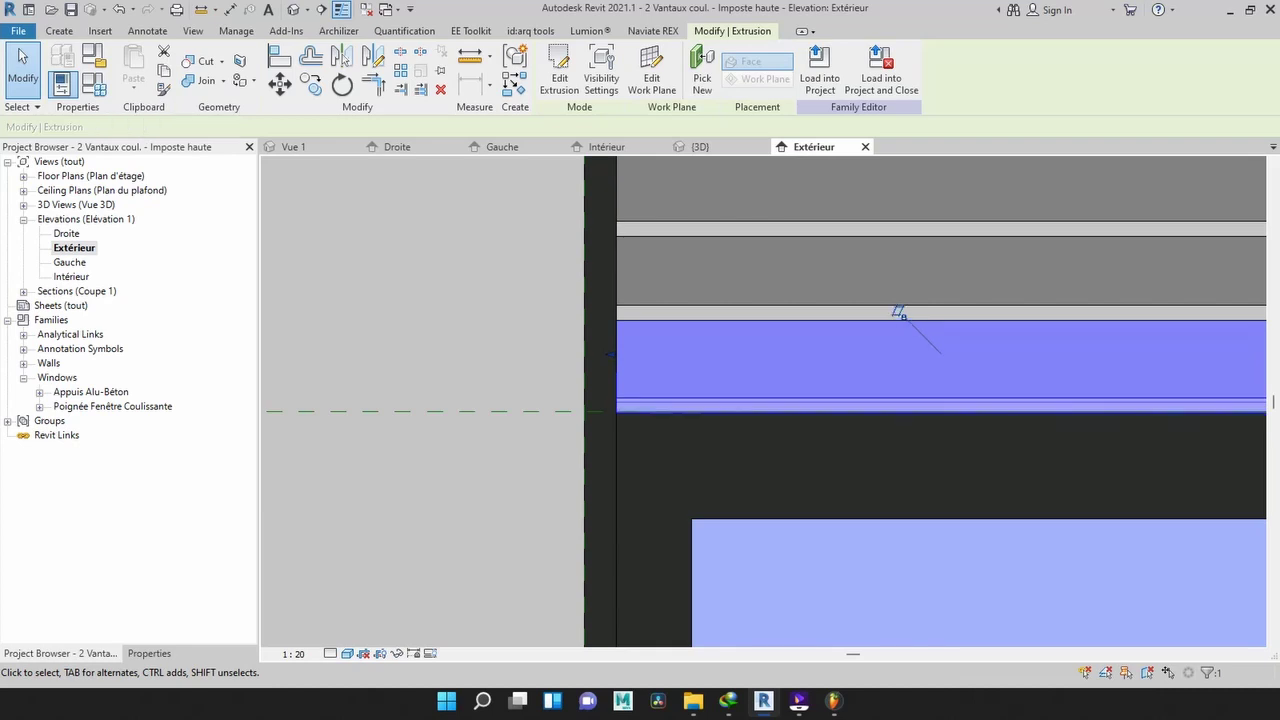
{"action": "key", "text": "Escape"}
- Set the Width of family type 1.20m x 1.30m to 1500 and apply the change to the window
{"action": "scroll", "coordinate": [491, 436], "scroll_direction": "down", "scroll_amount": 3}
{"action": "scroll", "coordinate": [518, 454], "scroll_direction": "down", "scroll_amount": 3}
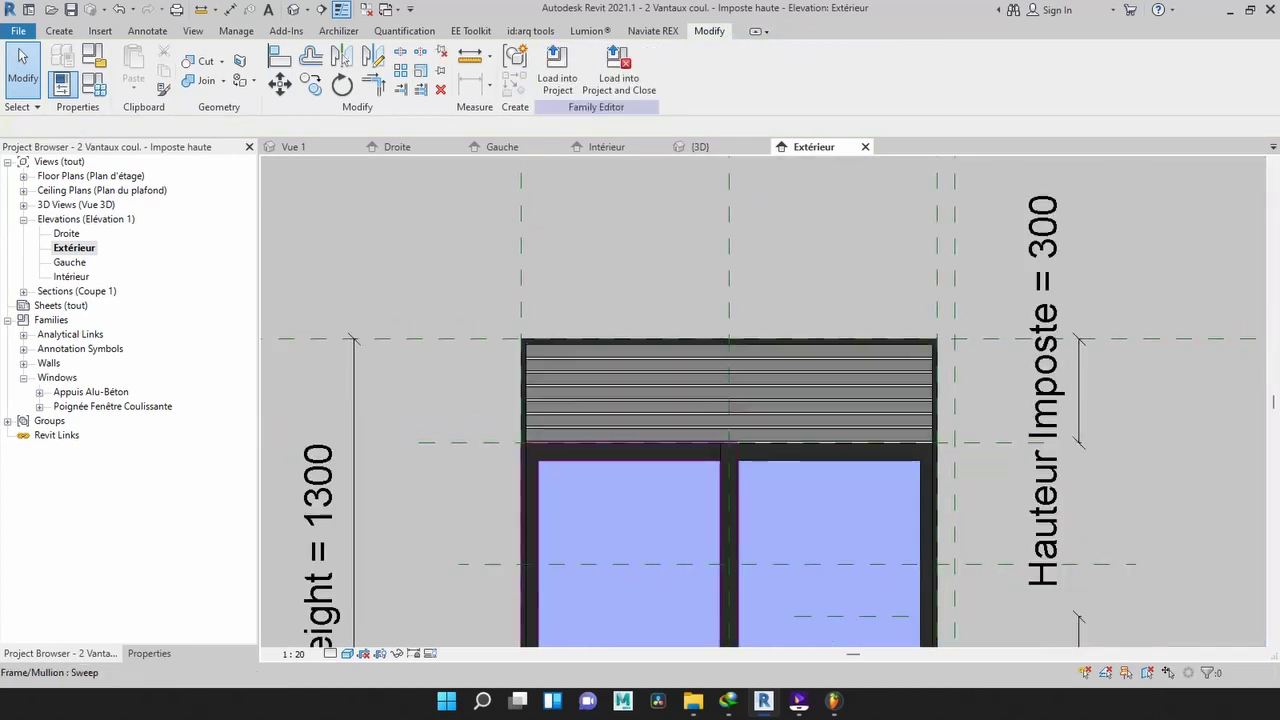
{"action": "scroll", "coordinate": [725, 396], "scroll_direction": "down", "scroll_amount": 3}
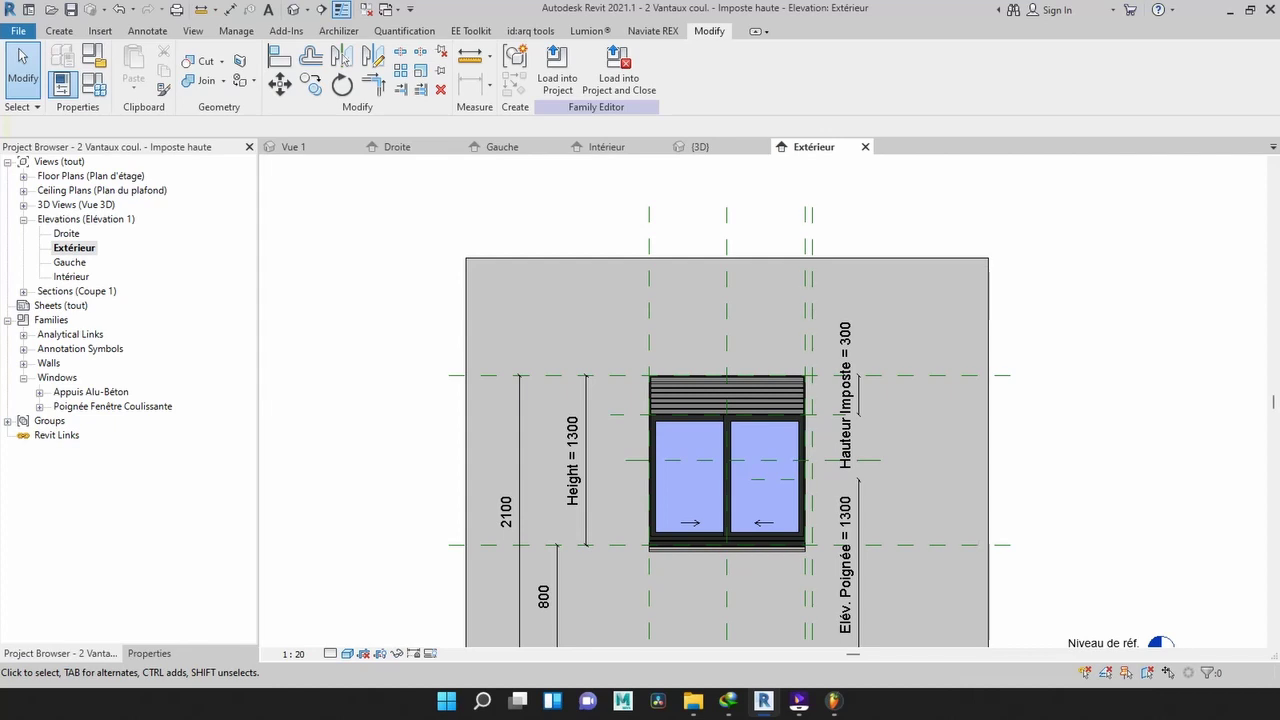
{"action": "left_click", "coordinate": [94, 84]}
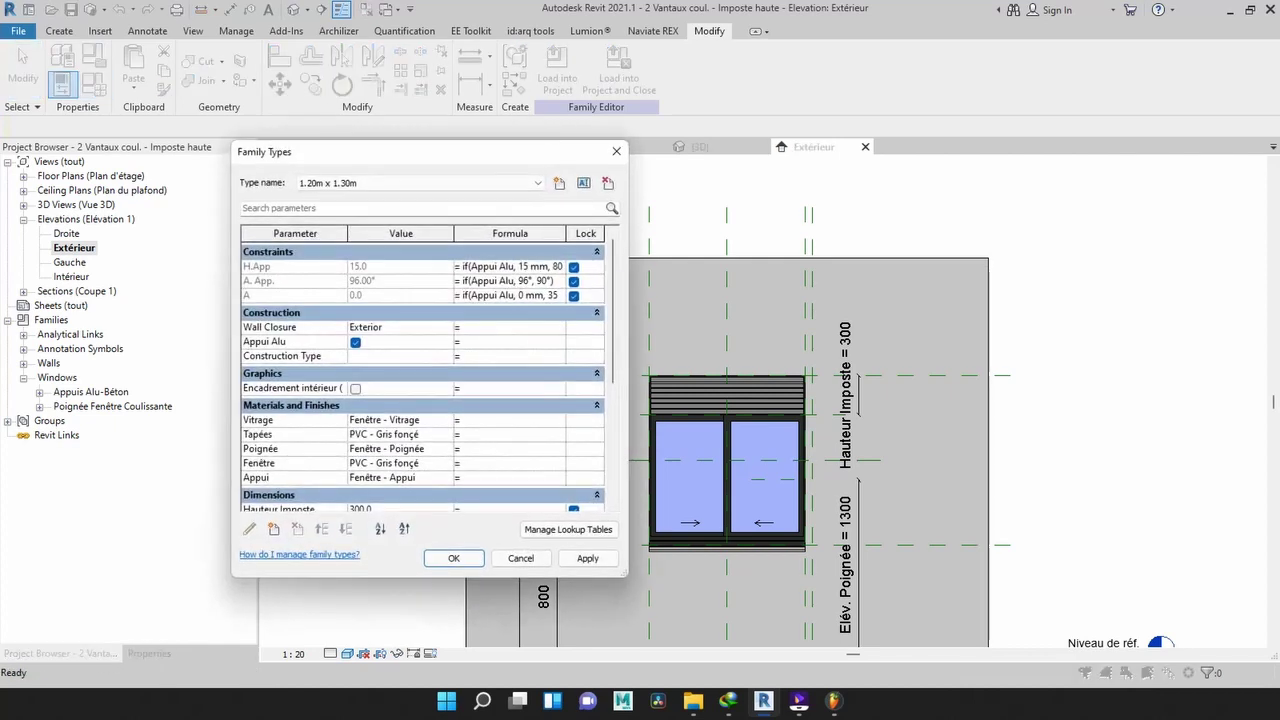
{"action": "left_click_drag", "start_coordinate": [445, 152], "coordinate": [416, 99]}
{"action": "scroll", "coordinate": [393, 320], "scroll_direction": "down", "scroll_amount": 3}
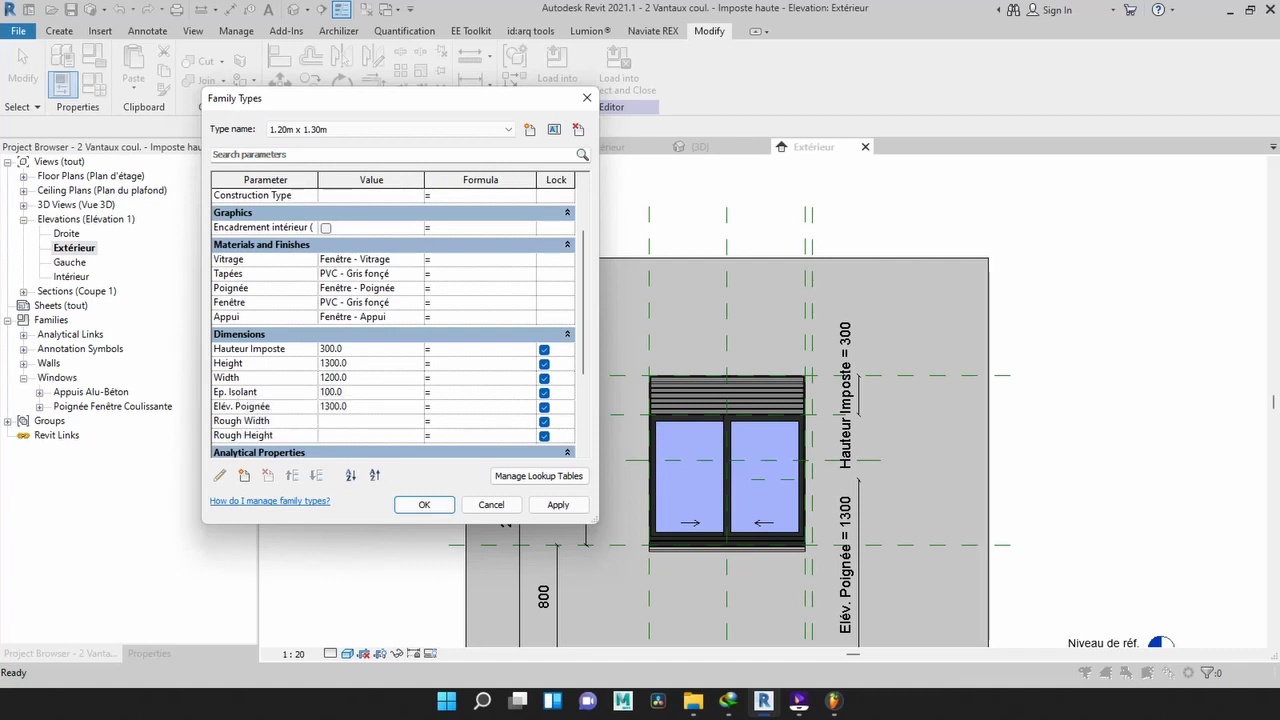
{"action": "left_click", "coordinate": [370, 377]}
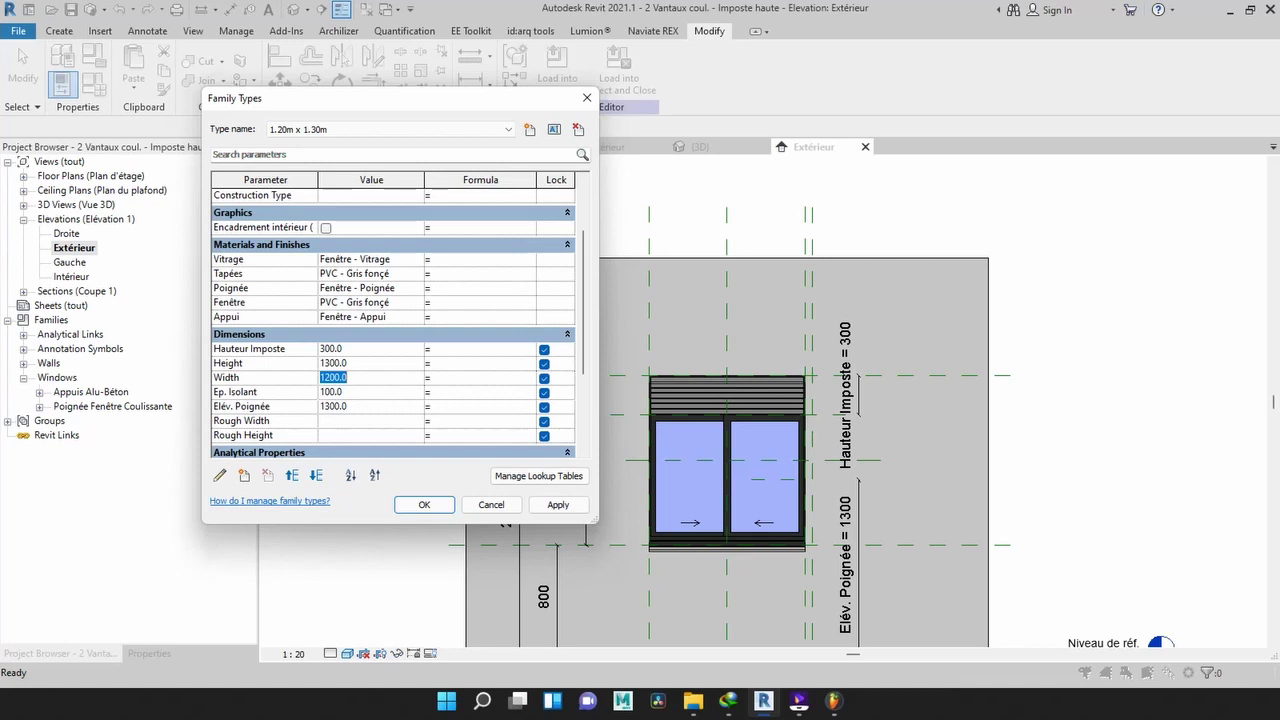
{"action": "type", "text": "1500"}
{"action": "key", "text": "Return"}
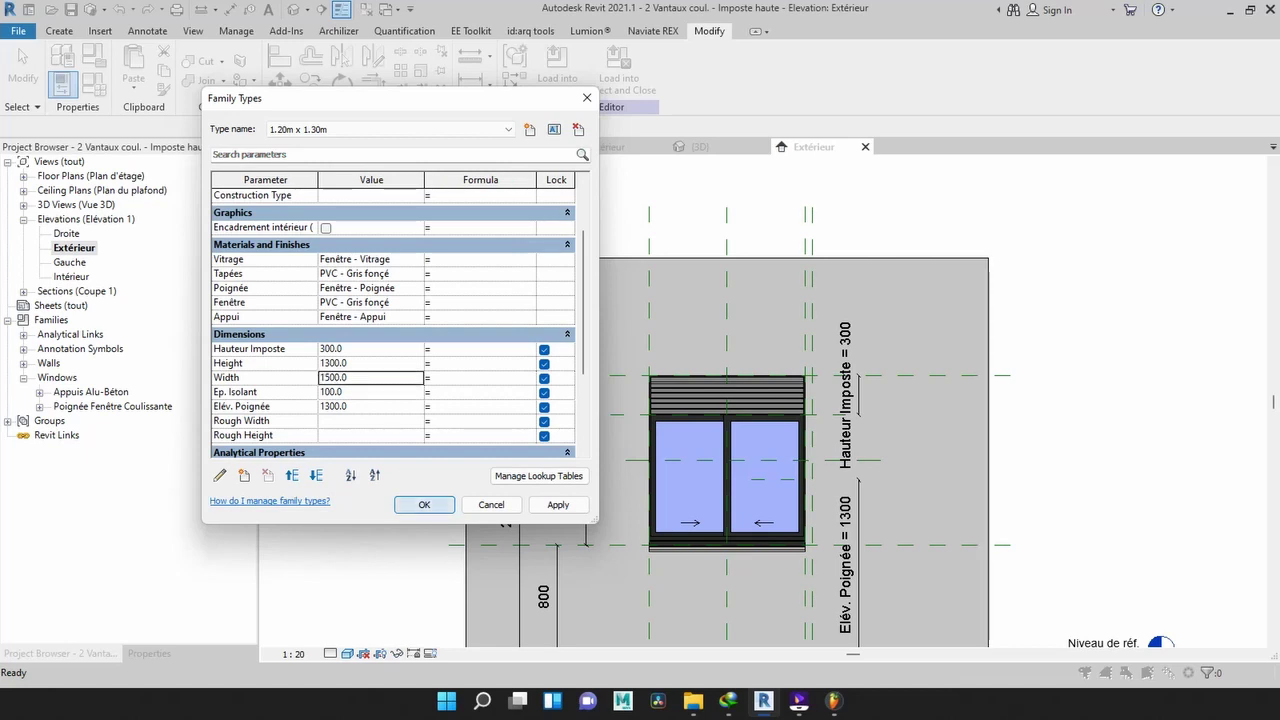
{"action": "key", "text": "Return"}
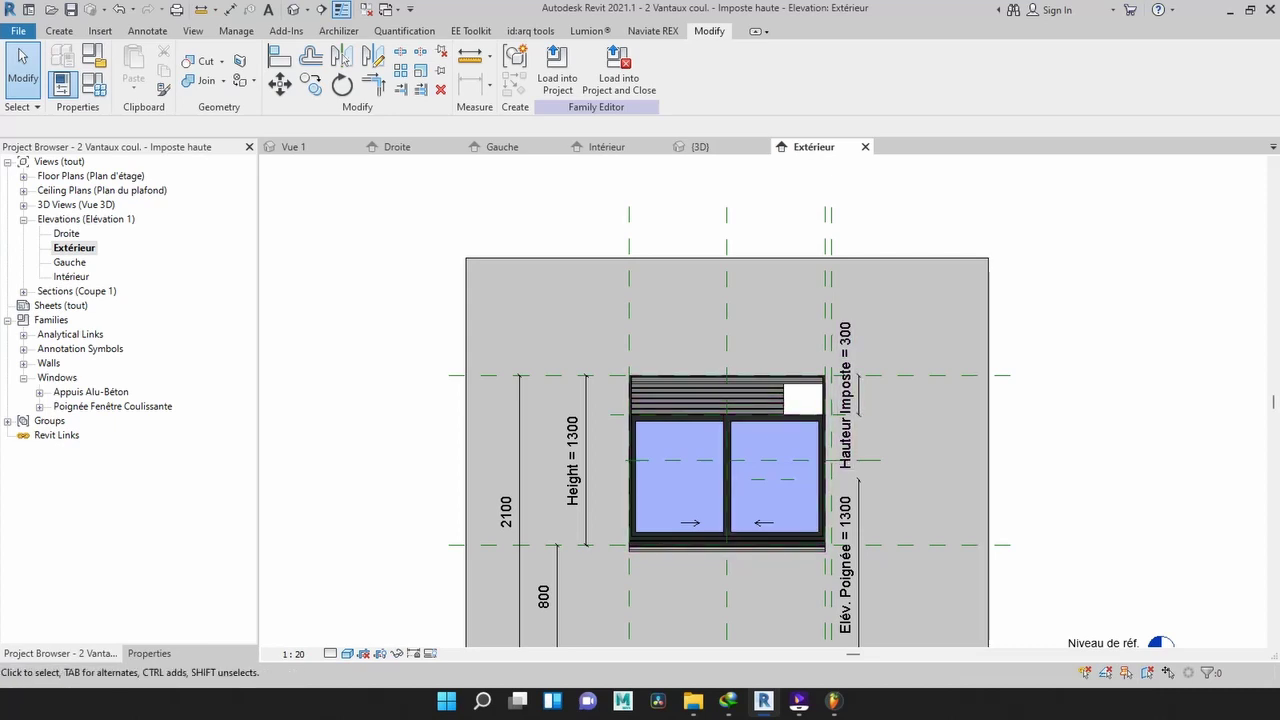
- Align the right ends of the second and third slats with the inner face of the right frame side and lock them
{"action": "scroll", "coordinate": [798, 399], "scroll_direction": "up", "scroll_amount": 2}
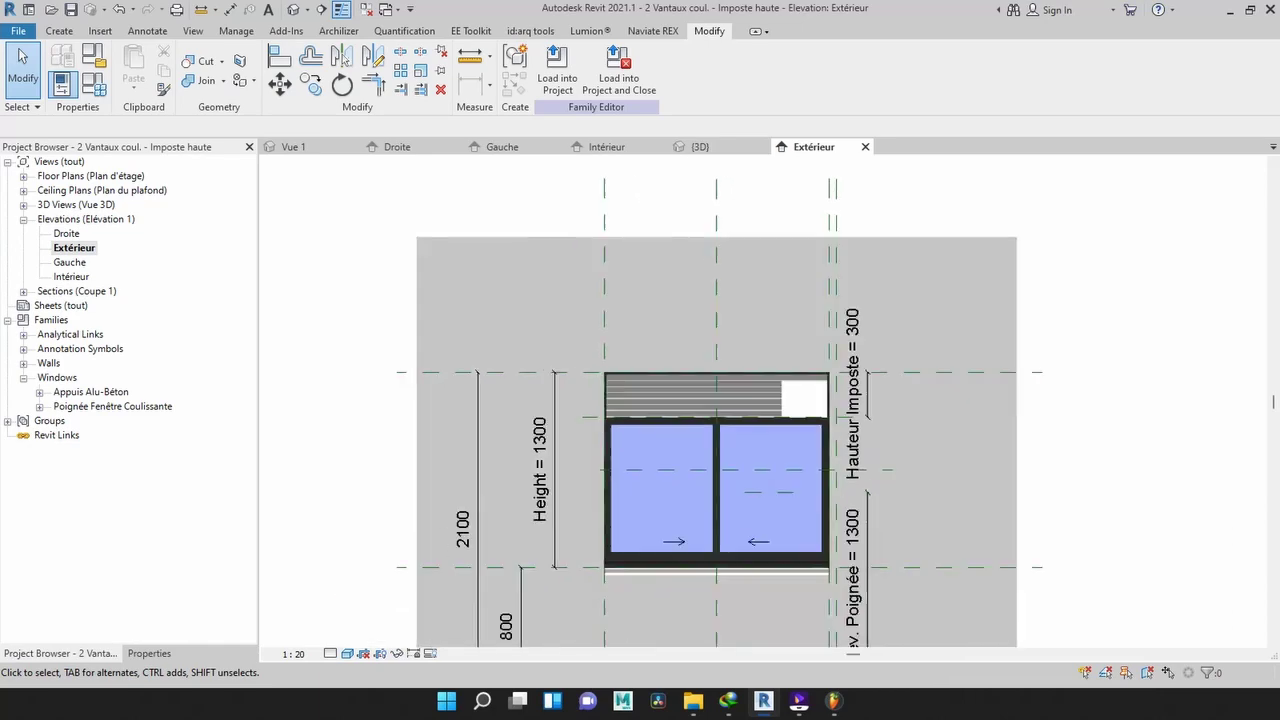
{"action": "scroll", "coordinate": [799, 399], "scroll_direction": "down", "scroll_amount": 2}
{"action": "scroll", "coordinate": [799, 399], "scroll_direction": "up", "scroll_amount": 4}
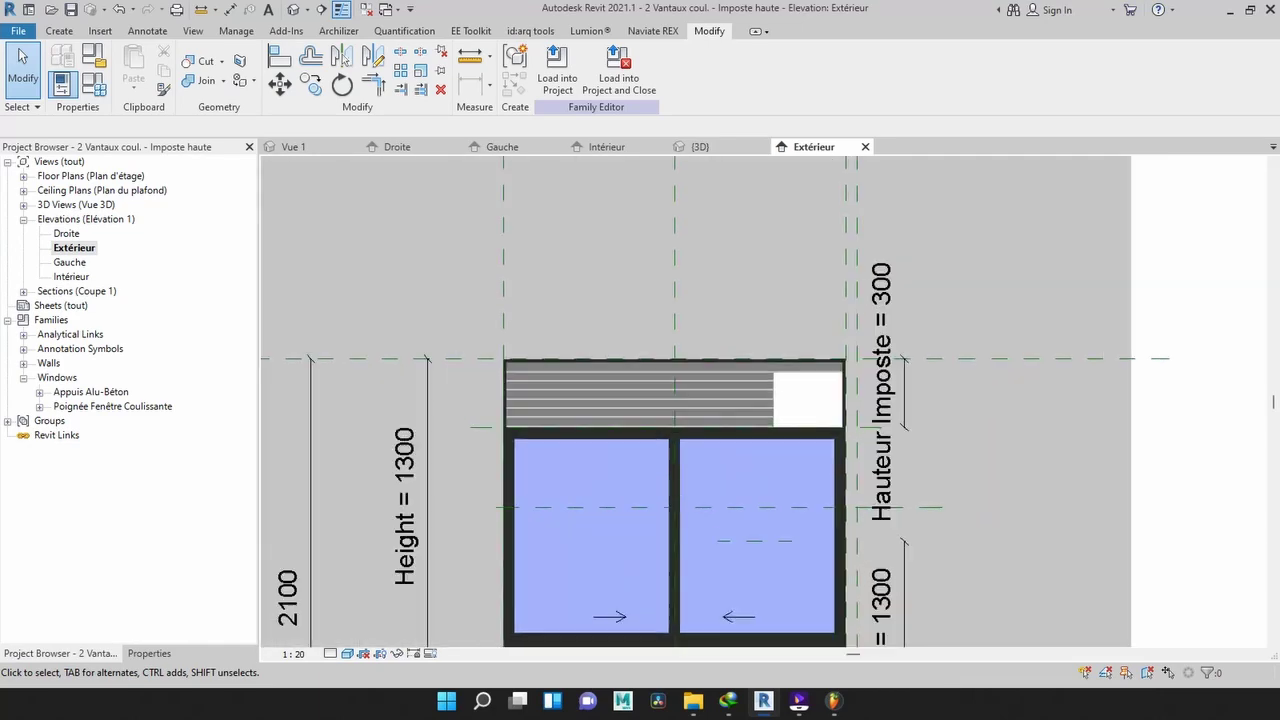
{"action": "scroll", "coordinate": [800, 397], "scroll_direction": "down", "scroll_amount": 1}
{"action": "scroll", "coordinate": [799, 398], "scroll_direction": "up", "scroll_amount": 4}
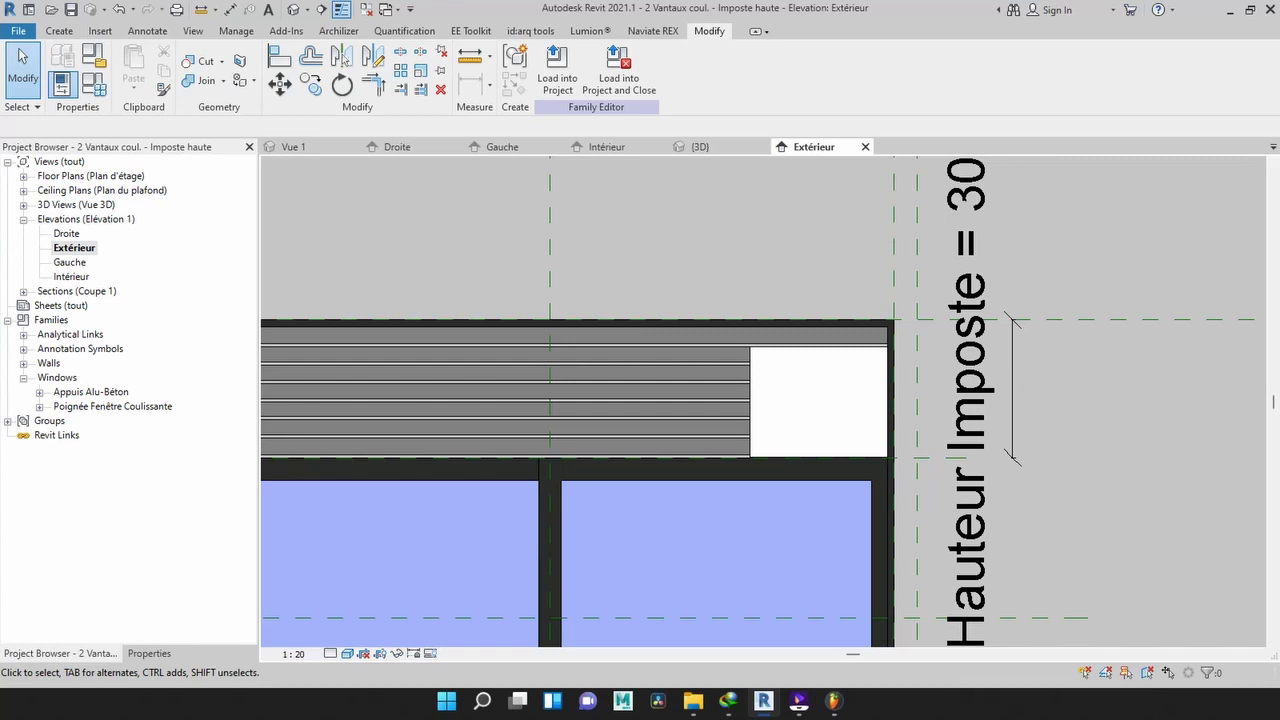
{"action": "key", "text": "a"}
{"action": "key", "text": "l"}
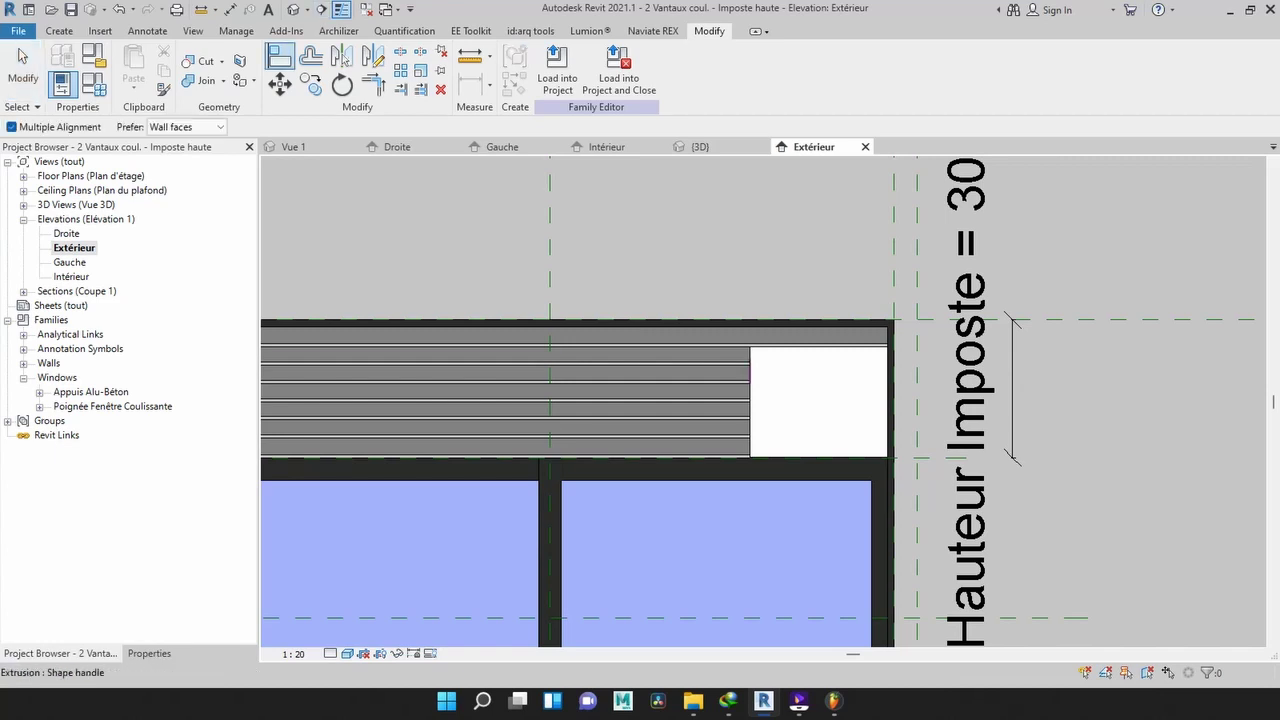
{"action": "scroll", "coordinate": [771, 376], "scroll_direction": "up", "scroll_amount": 1}
{"action": "scroll", "coordinate": [773, 374], "scroll_direction": "up", "scroll_amount": 1}
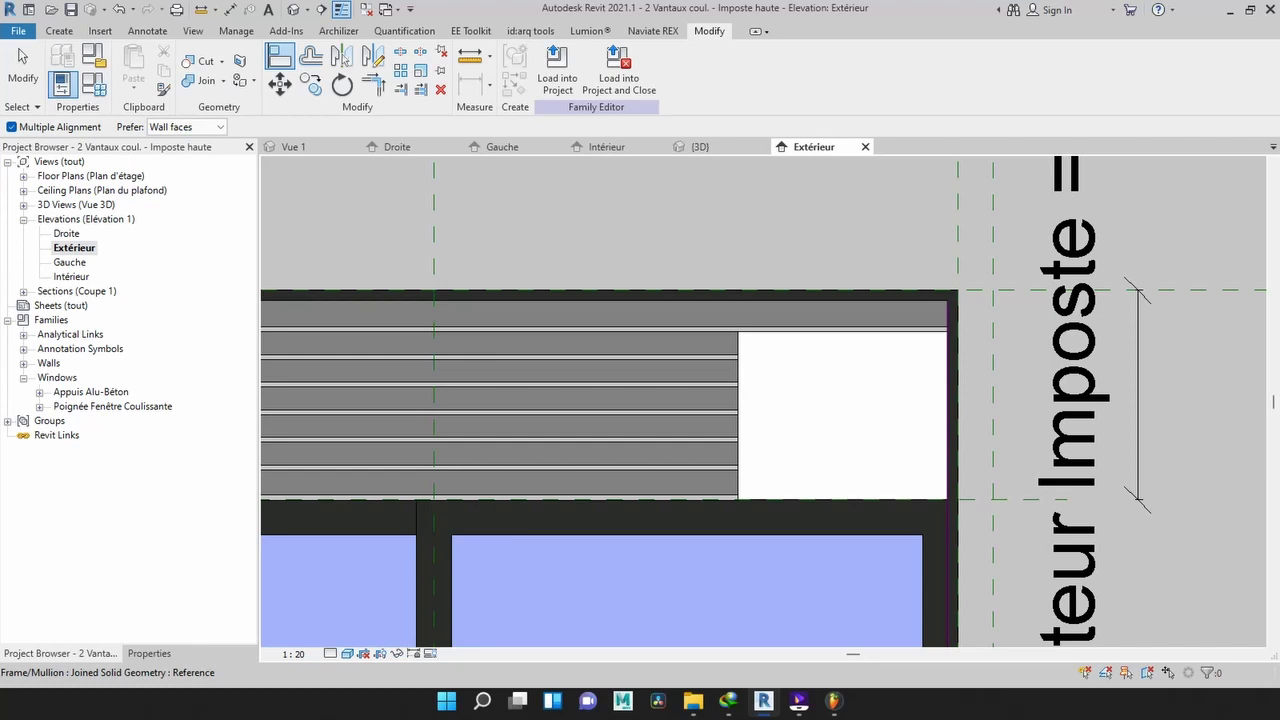
{"action": "left_click", "coordinate": [947, 390]}
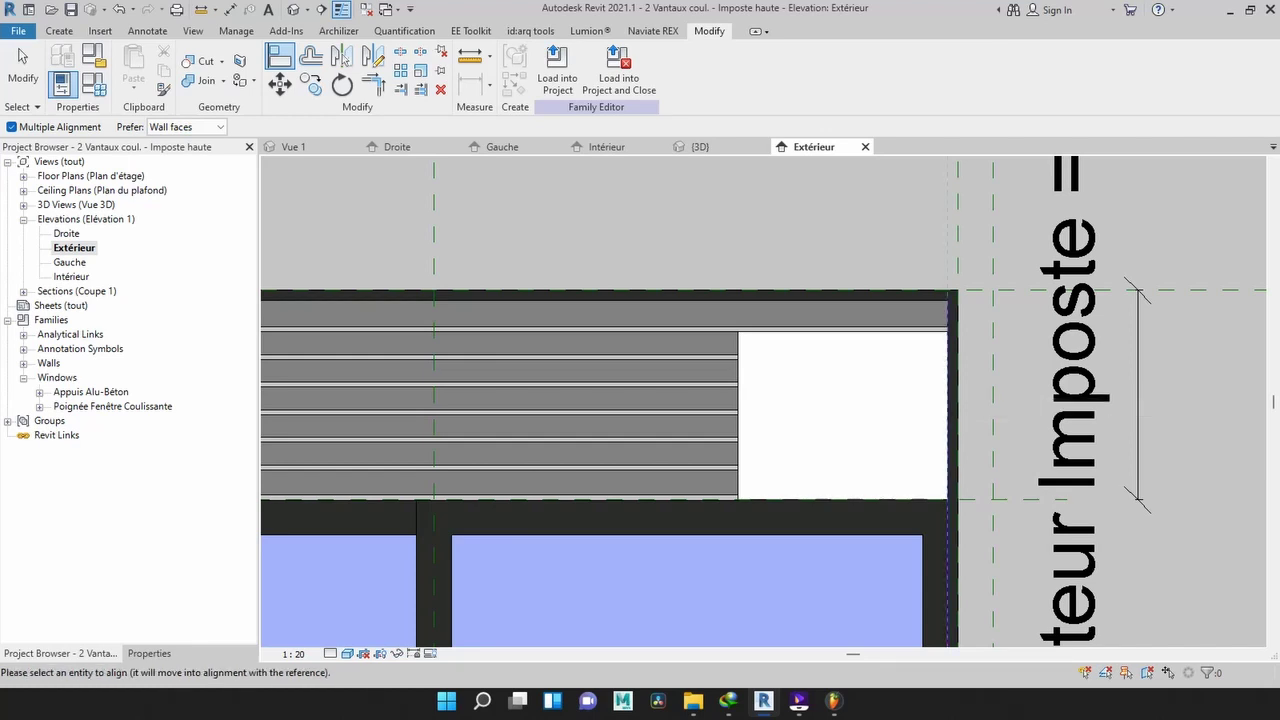
{"action": "left_click", "coordinate": [974, 499]}
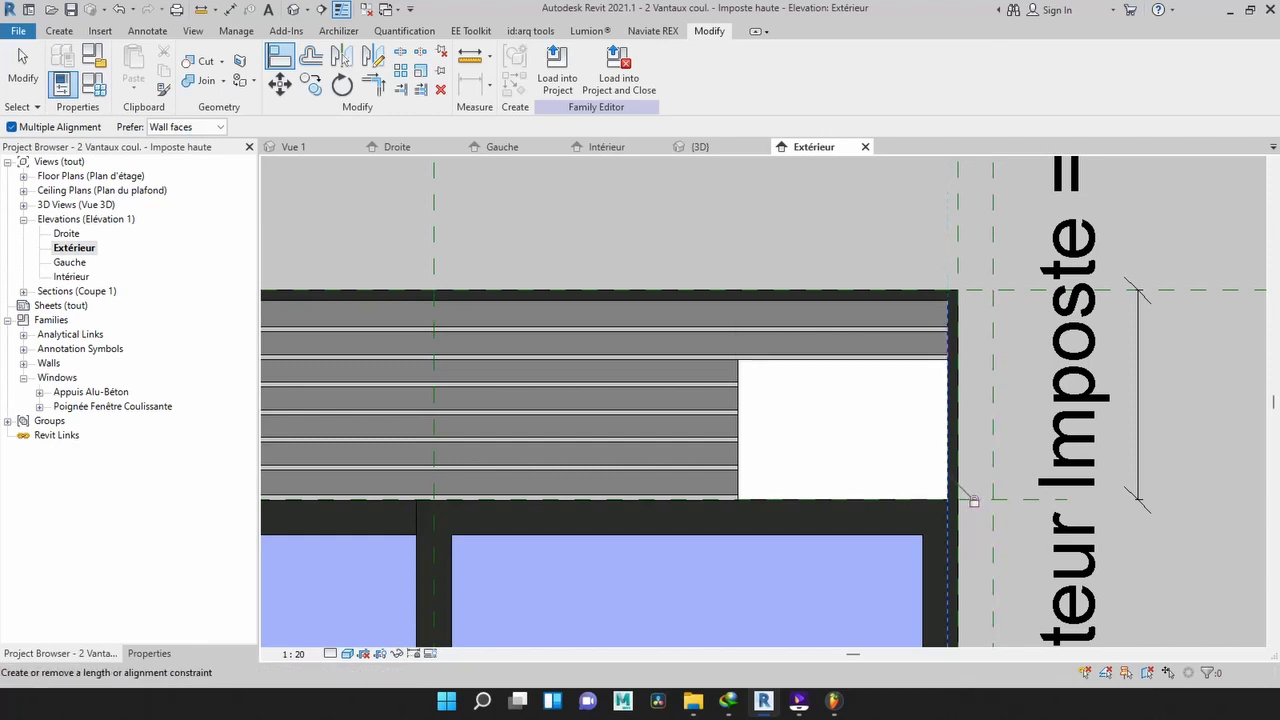
{"action": "left_click", "coordinate": [975, 501]}
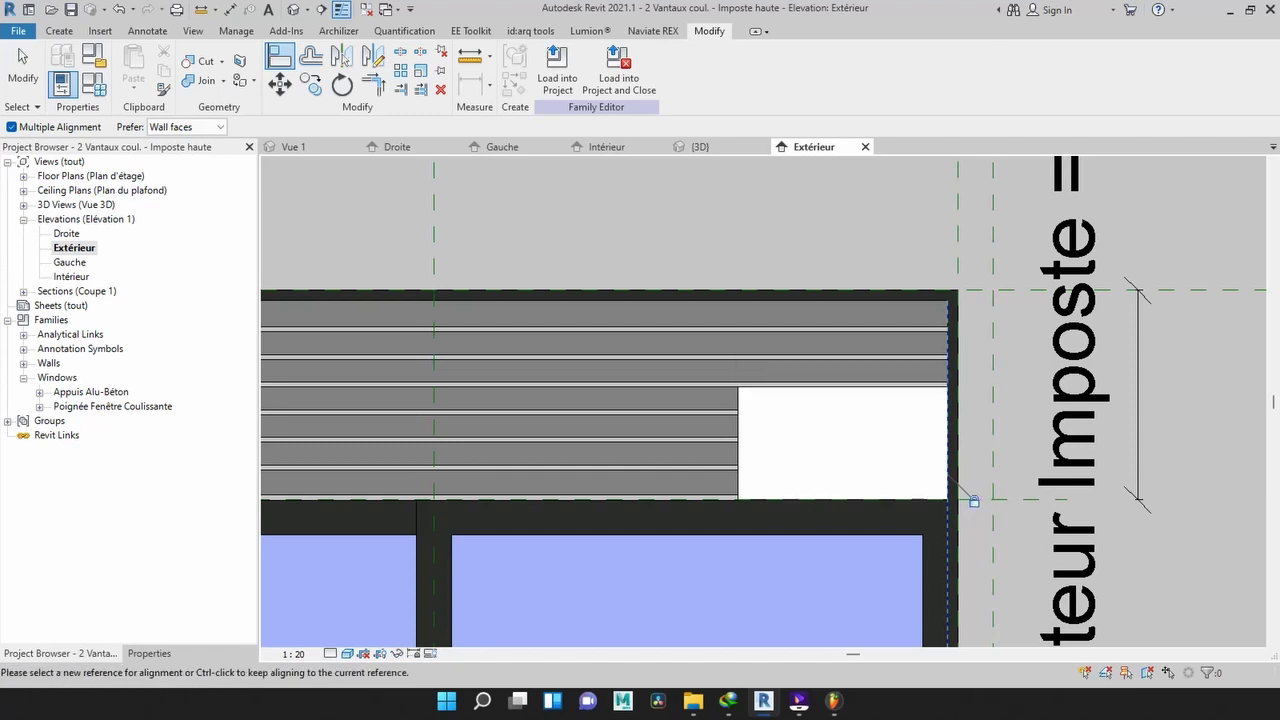
- Align and lock the right ends of the fourth, fifth and sixth slats to the same inner frame face
{"action": "left_click", "coordinate": [975, 501]}
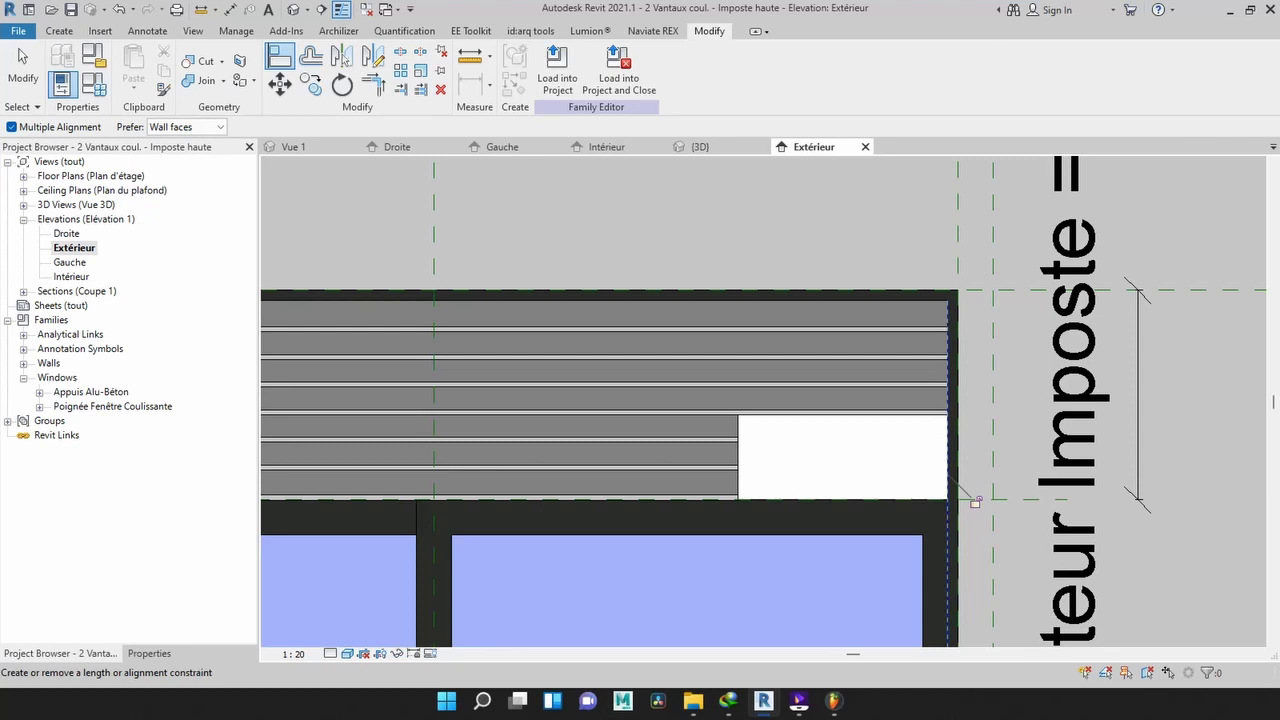
{"action": "left_click", "coordinate": [975, 501]}
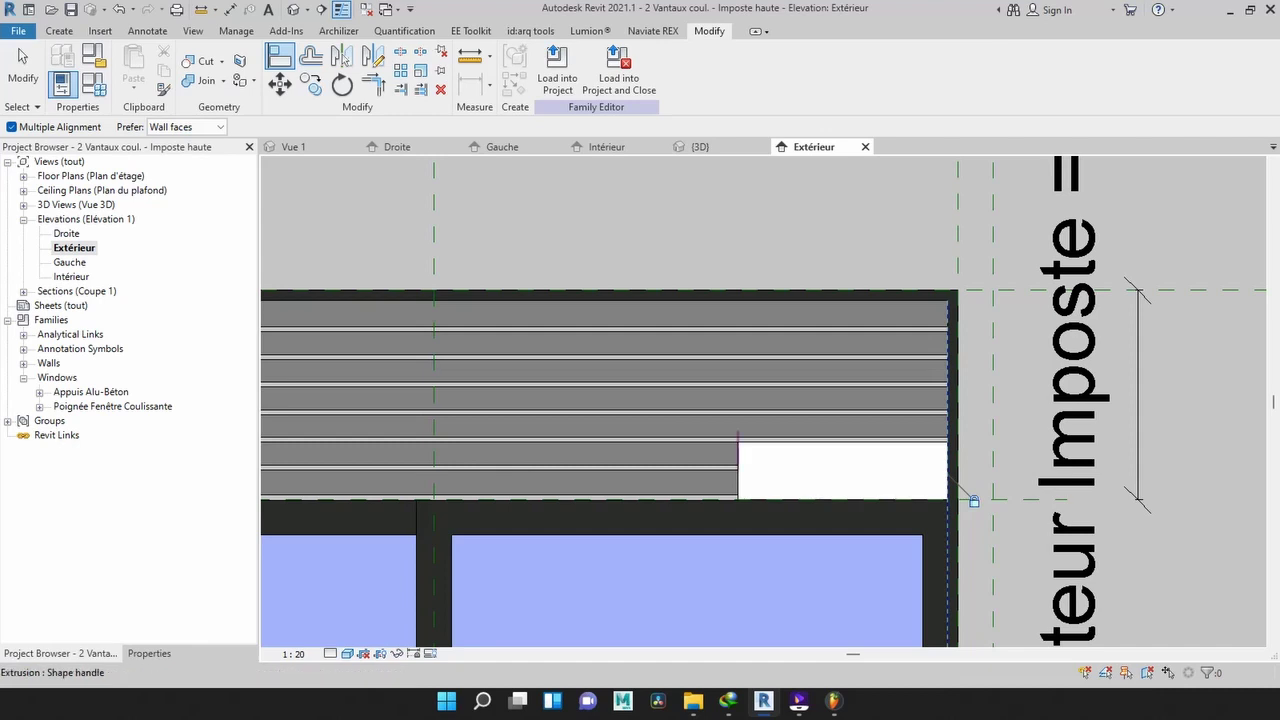
{"action": "left_click", "coordinate": [740, 440]}
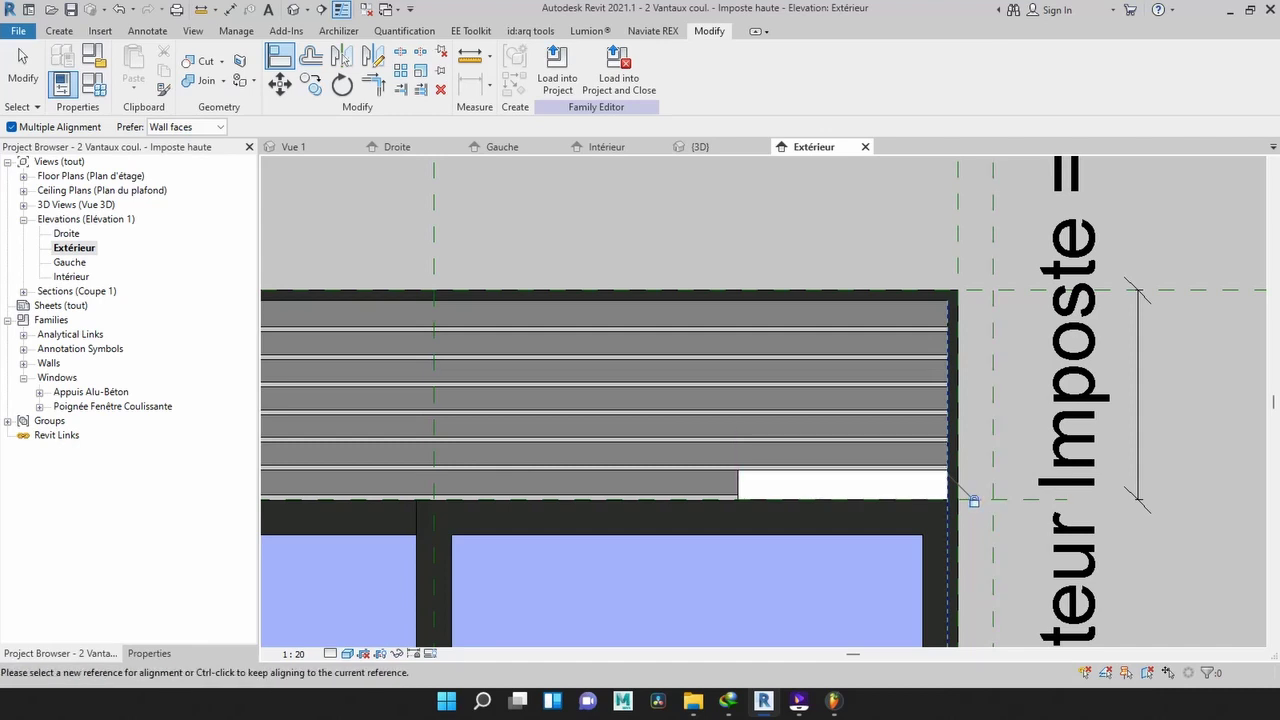
- Align the right end of the lowest slat with the inner face of the right frame side and lock it
{"action": "left_click", "coordinate": [738, 483]}
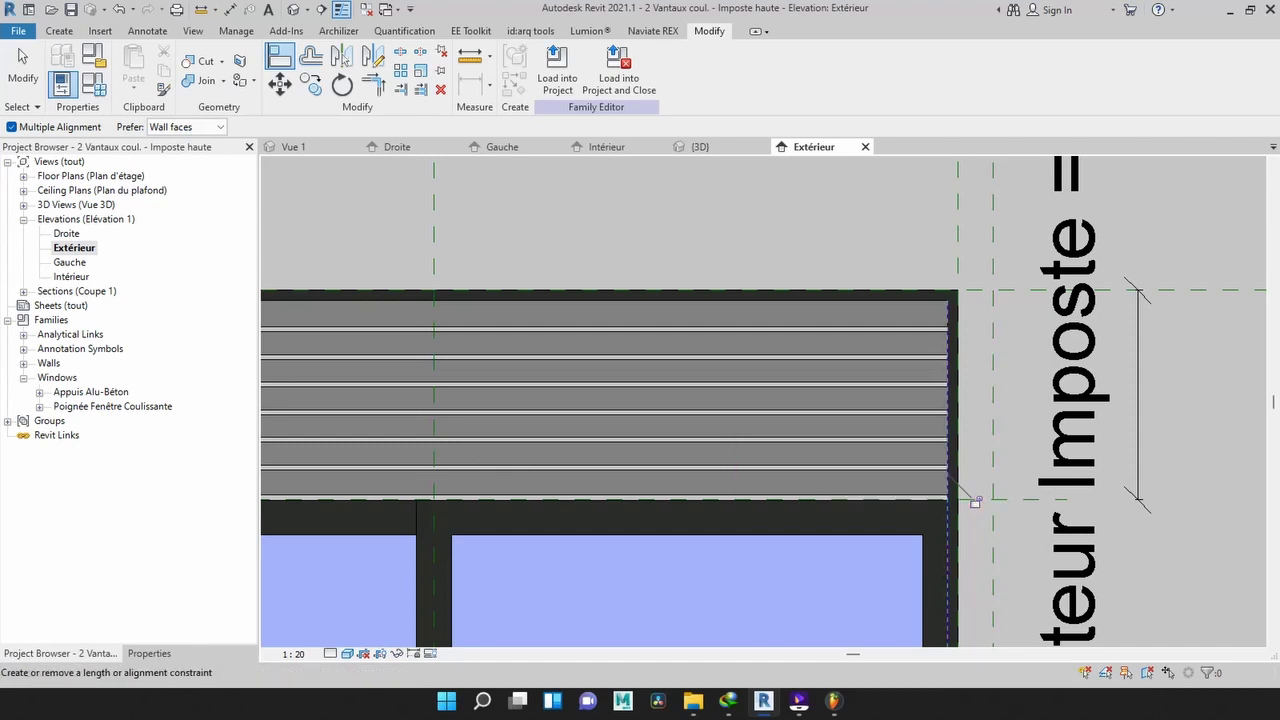
{"action": "scroll", "coordinate": [975, 502], "scroll_direction": "down", "scroll_amount": 5}
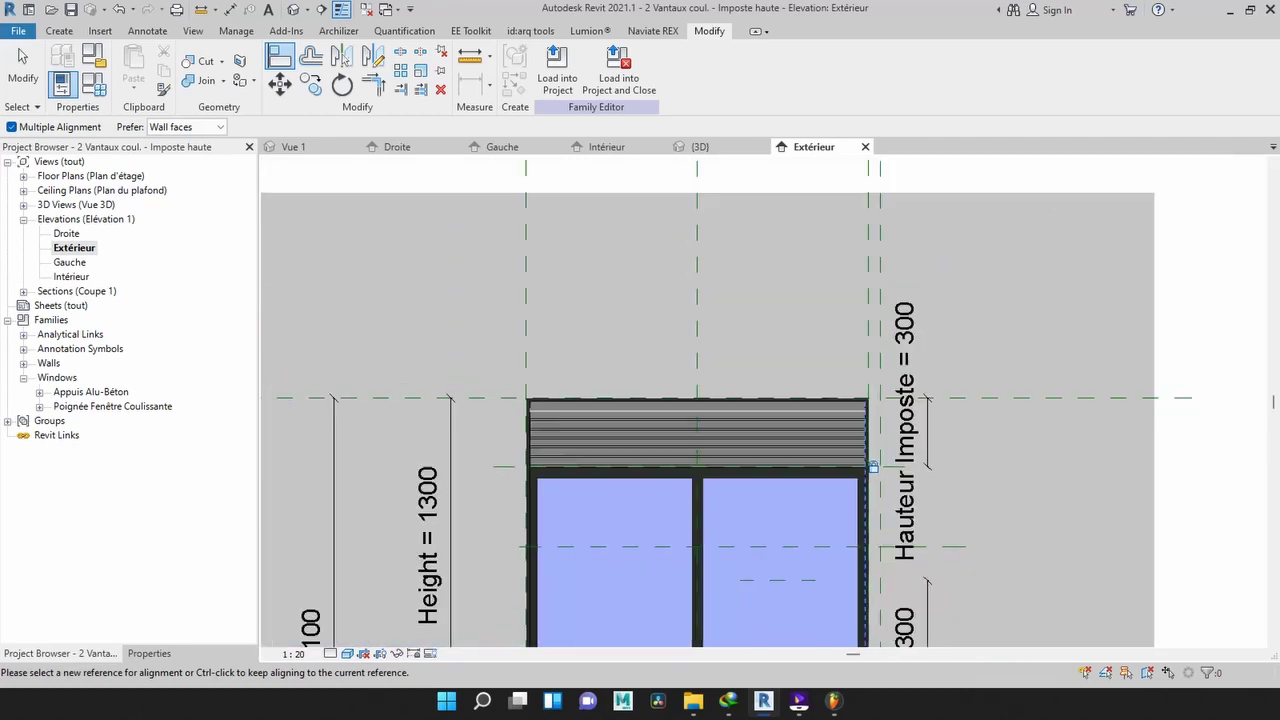
{"action": "scroll", "coordinate": [951, 606], "scroll_direction": "down", "scroll_amount": 5}
{"action": "scroll", "coordinate": [957, 603], "scroll_direction": "up", "scroll_amount": 5}
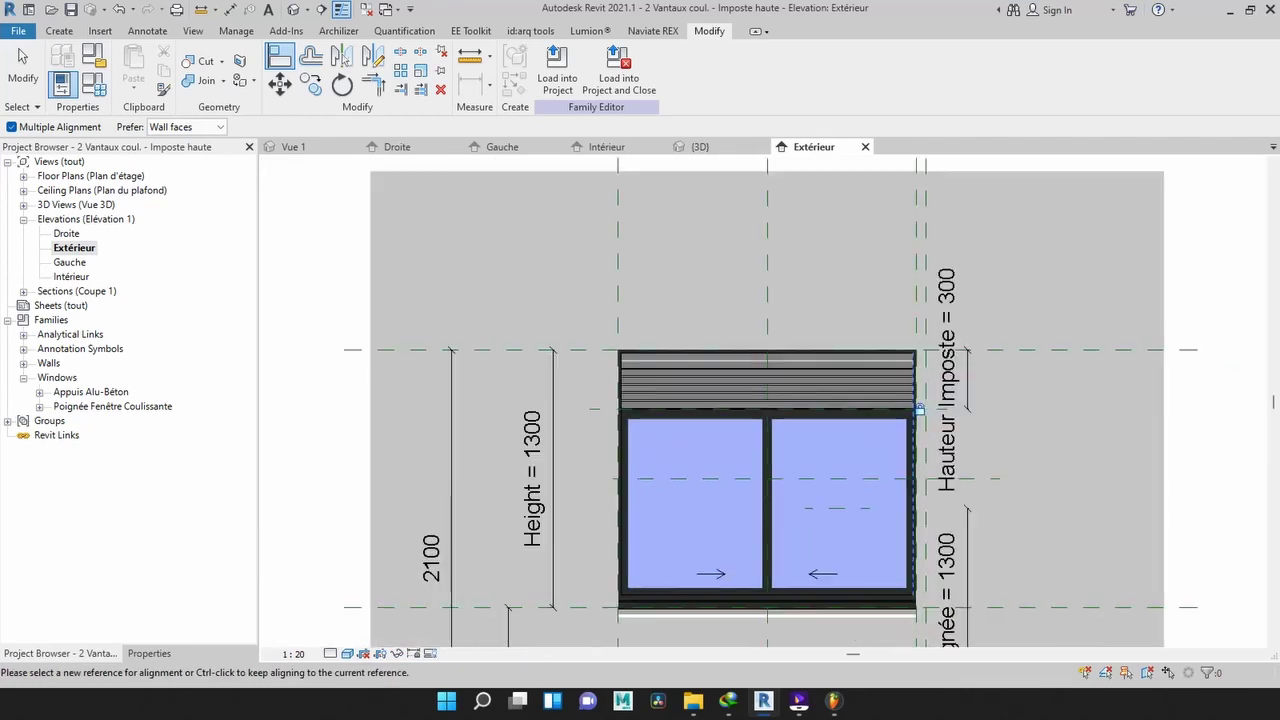
{"action": "scroll", "coordinate": [728, 527], "scroll_direction": "up", "scroll_amount": 4}
{"action": "scroll", "coordinate": [678, 481], "scroll_direction": "down", "scroll_amount": 2}
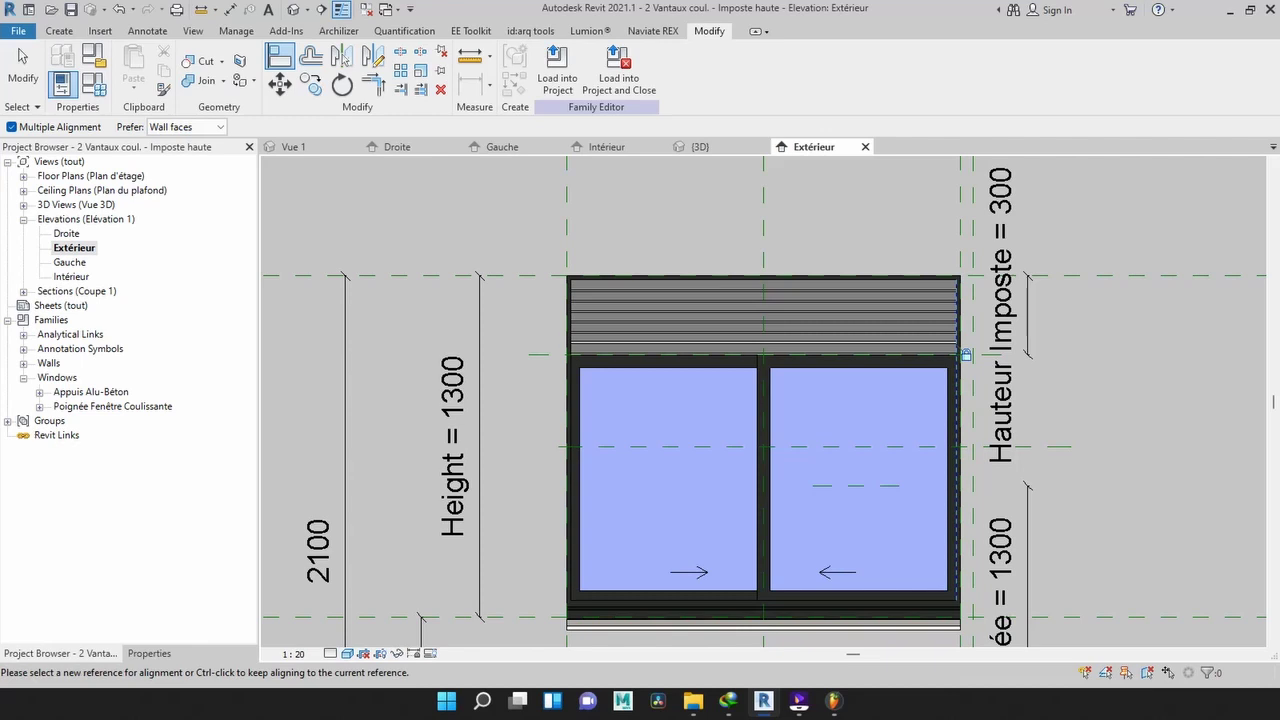
- Set the Width of family type 1.20m x 1.30m to 1200 and apply the change to the window
{"action": "left_click", "coordinate": [94, 84]}
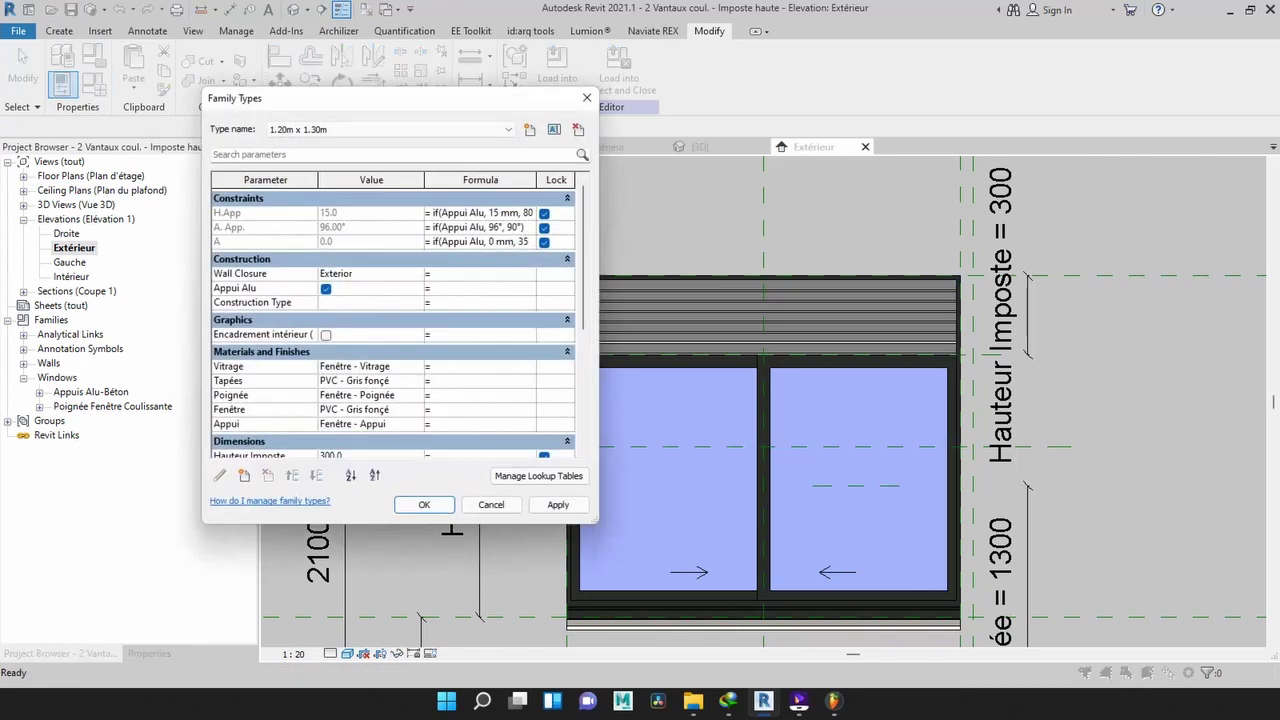
{"action": "scroll", "coordinate": [394, 320], "scroll_direction": "down", "scroll_amount": 2}
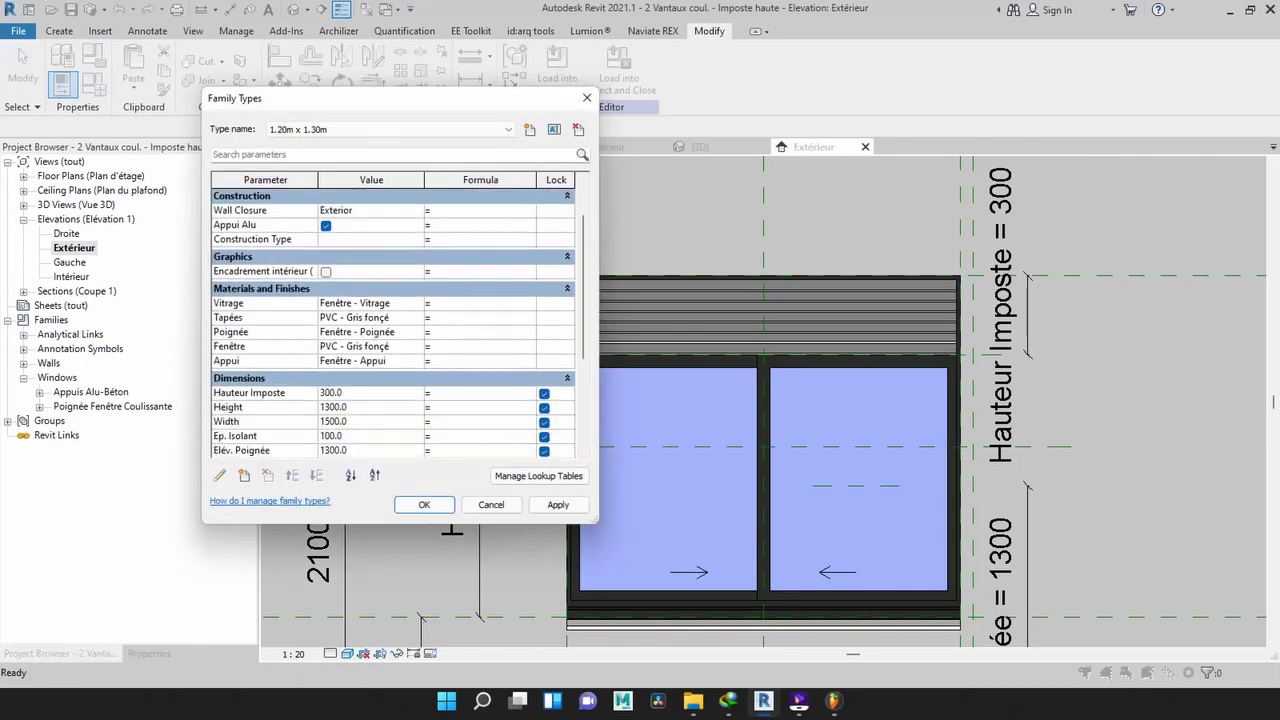
{"action": "scroll", "coordinate": [394, 320], "scroll_direction": "down", "scroll_amount": 1}
{"action": "left_click", "coordinate": [370, 377]}
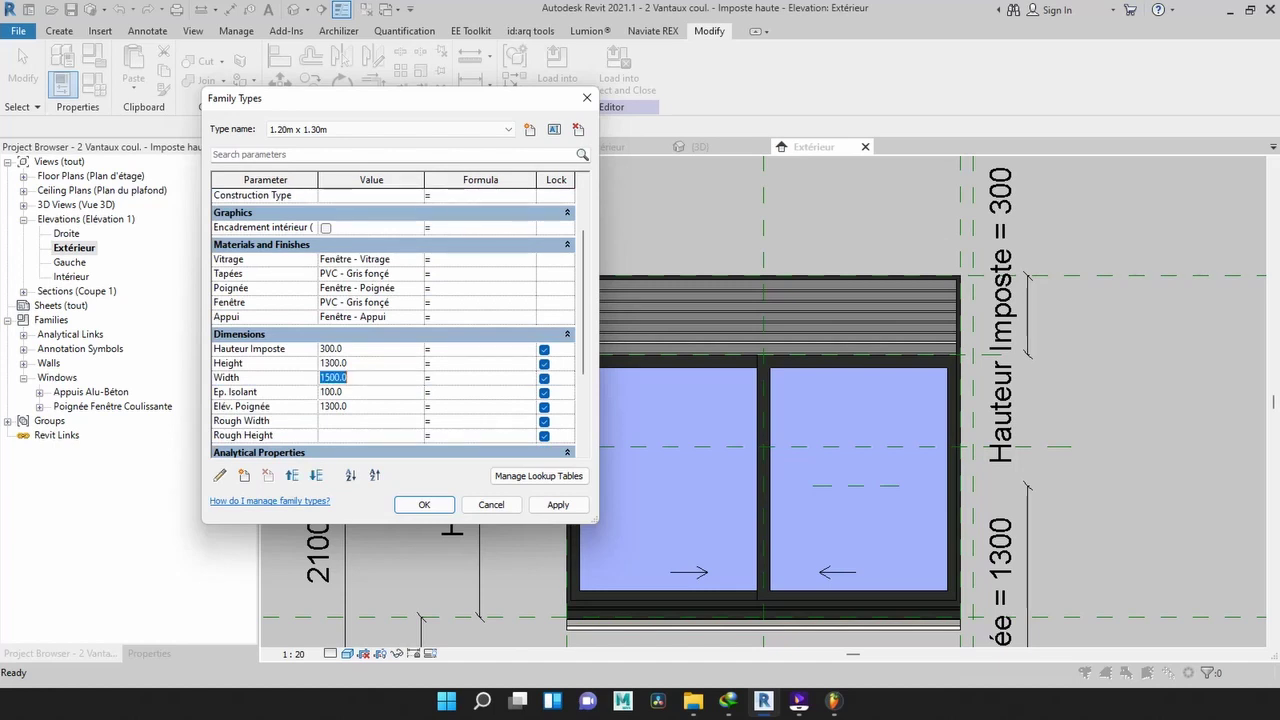
{"action": "type", "text": "1200"}
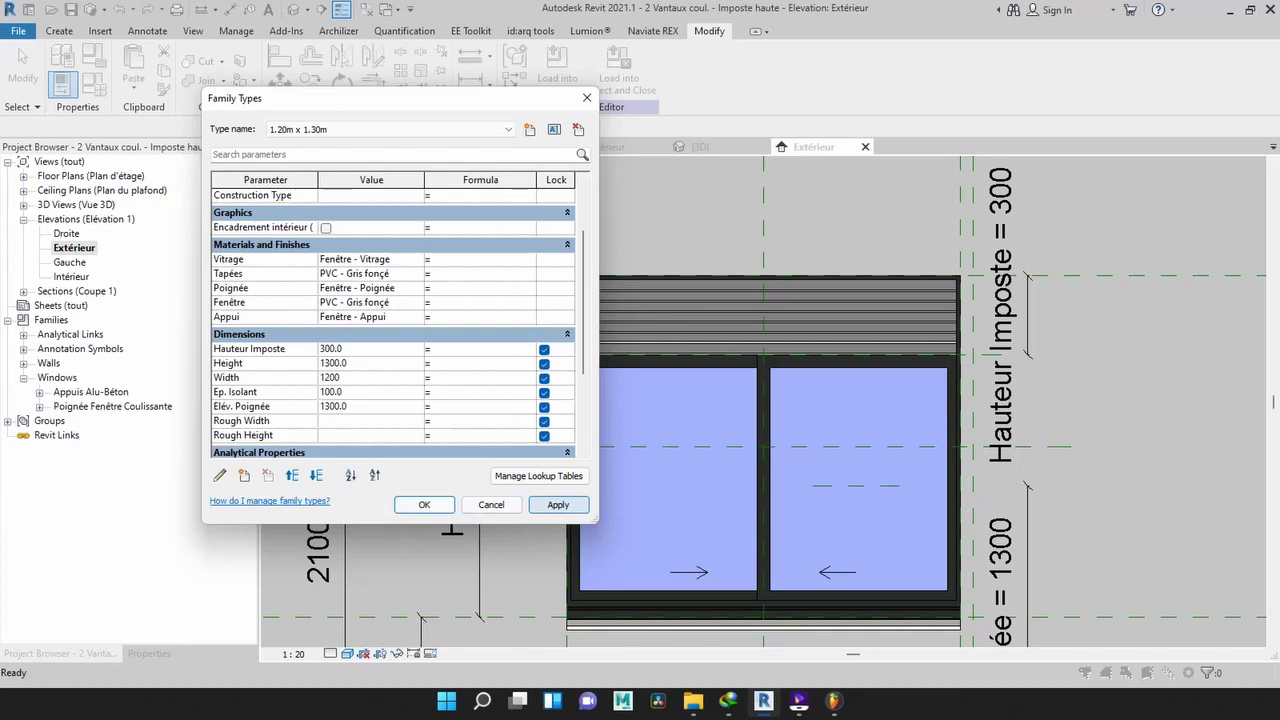
{"action": "left_click", "coordinate": [558, 504]}
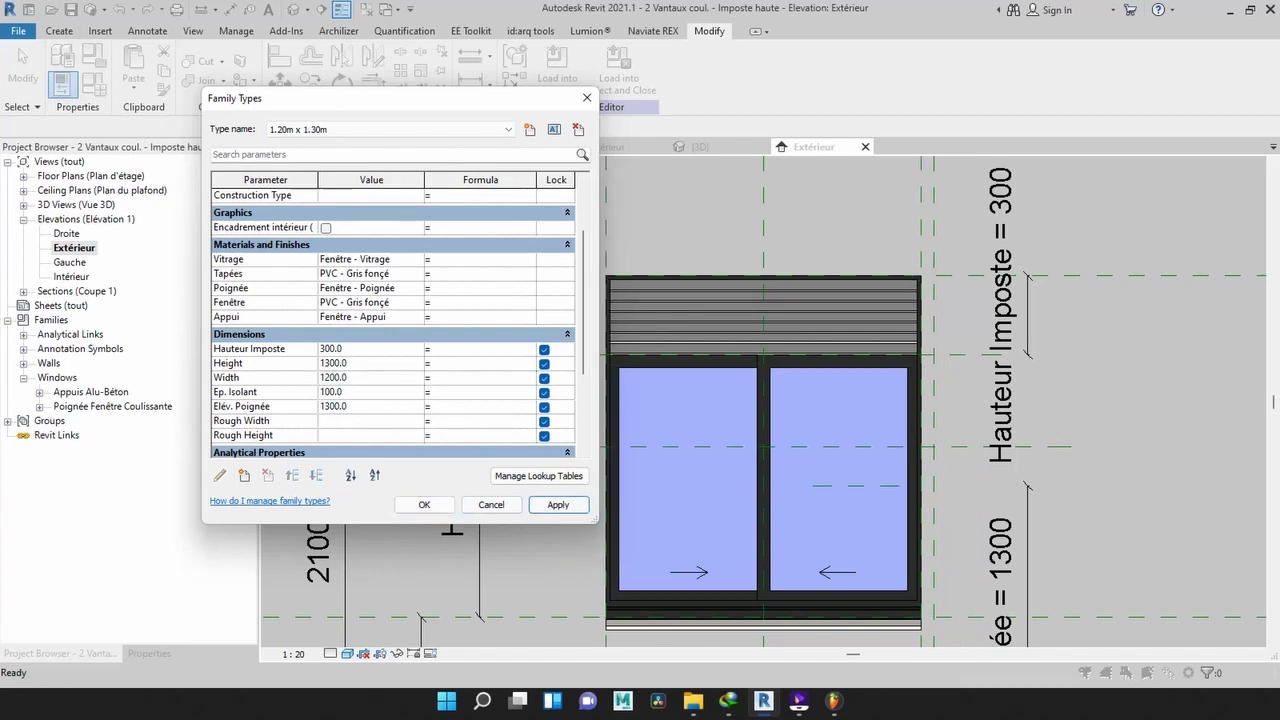
- Test the family at a larger size by applying a Width of 1800 and a Height of 1500
{"action": "left_click", "coordinate": [334, 377]}
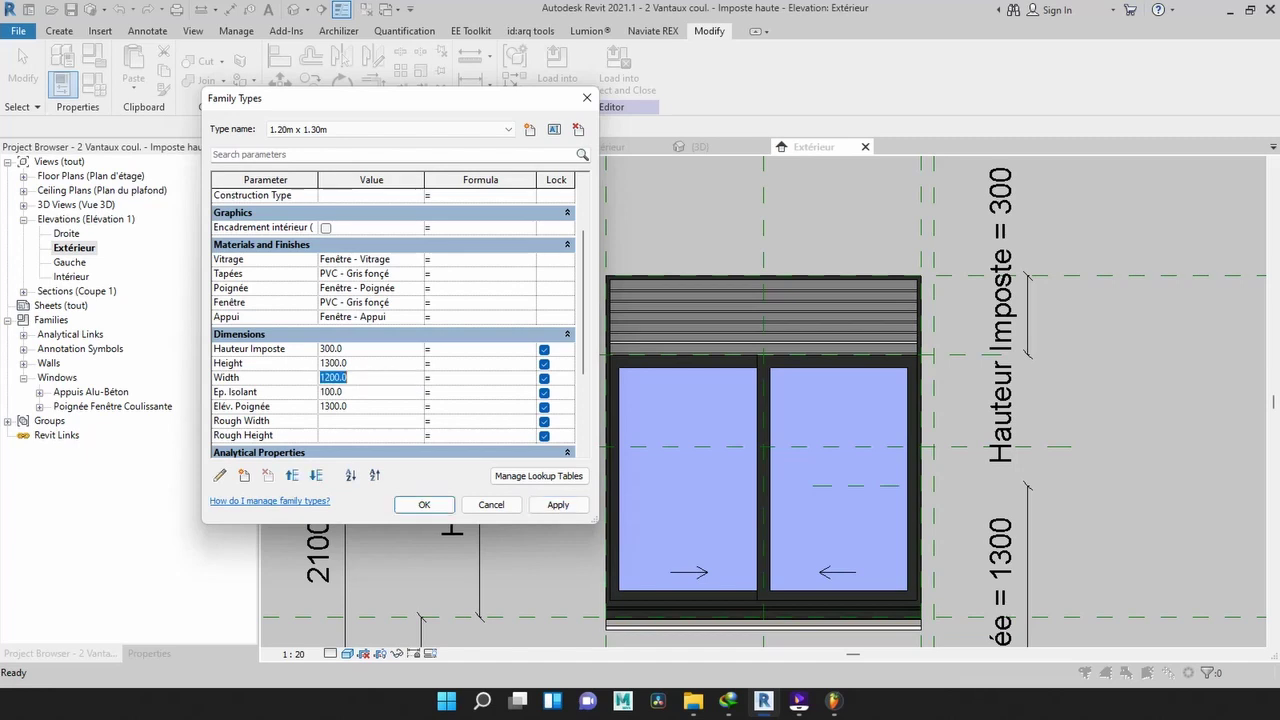
{"action": "type", "text": "1800"}
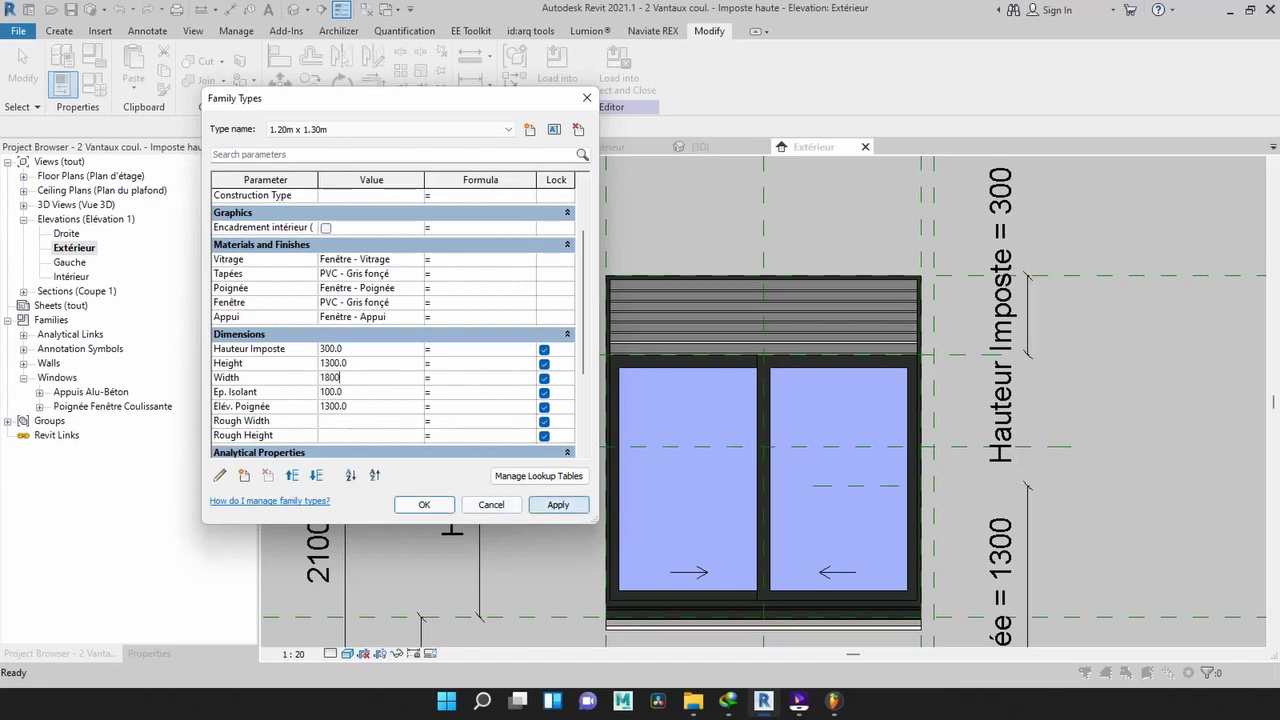
{"action": "left_click", "coordinate": [558, 504]}
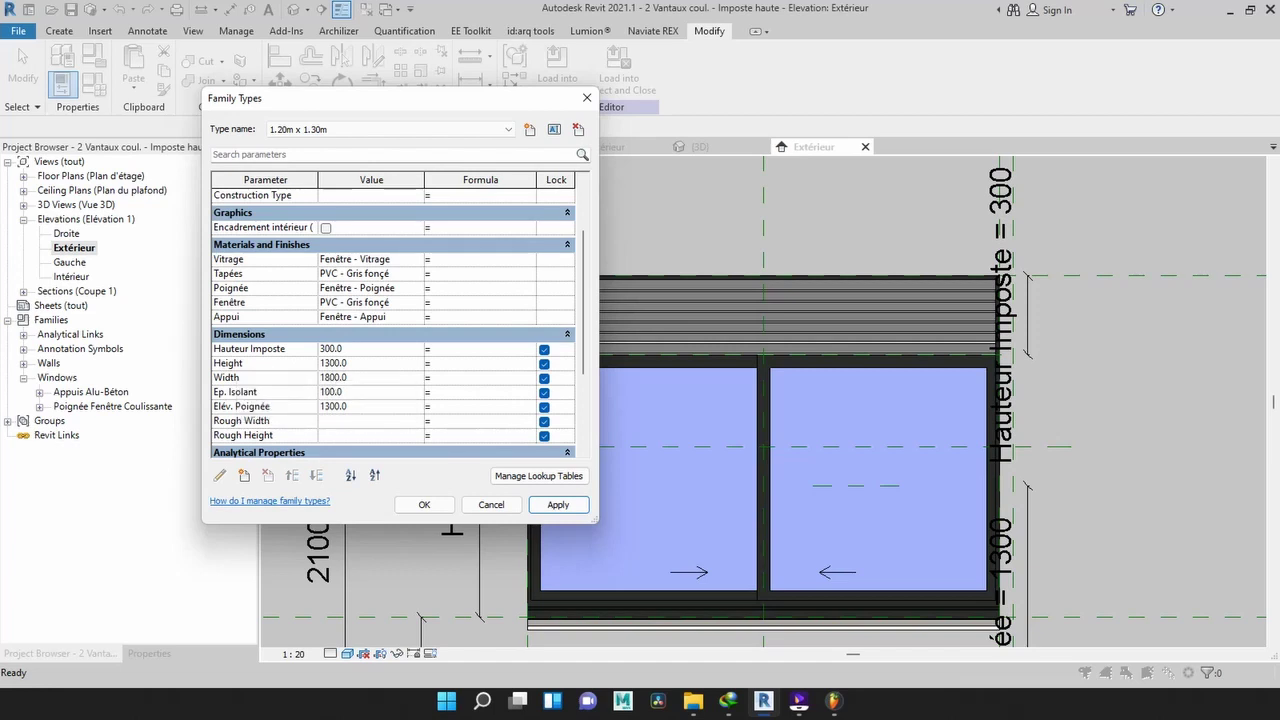
{"action": "left_click", "coordinate": [334, 363]}
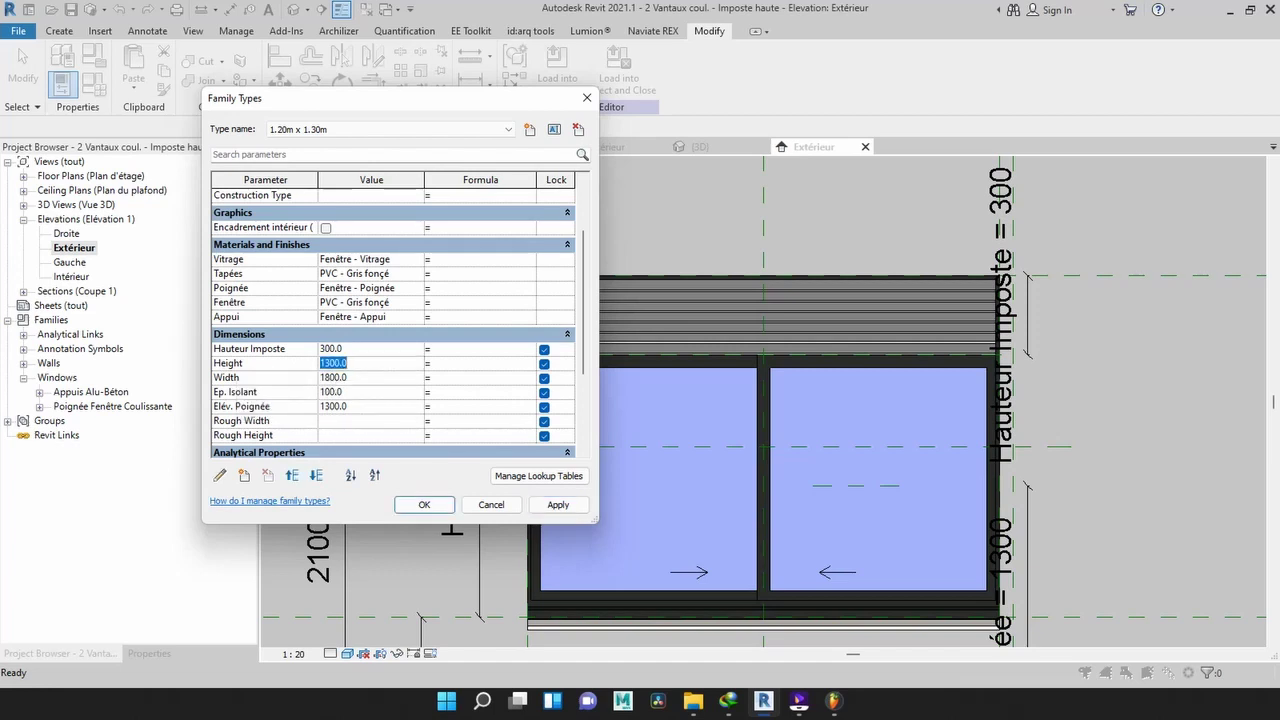
{"action": "type", "text": "1500"}
{"action": "left_click", "coordinate": [557, 504]}
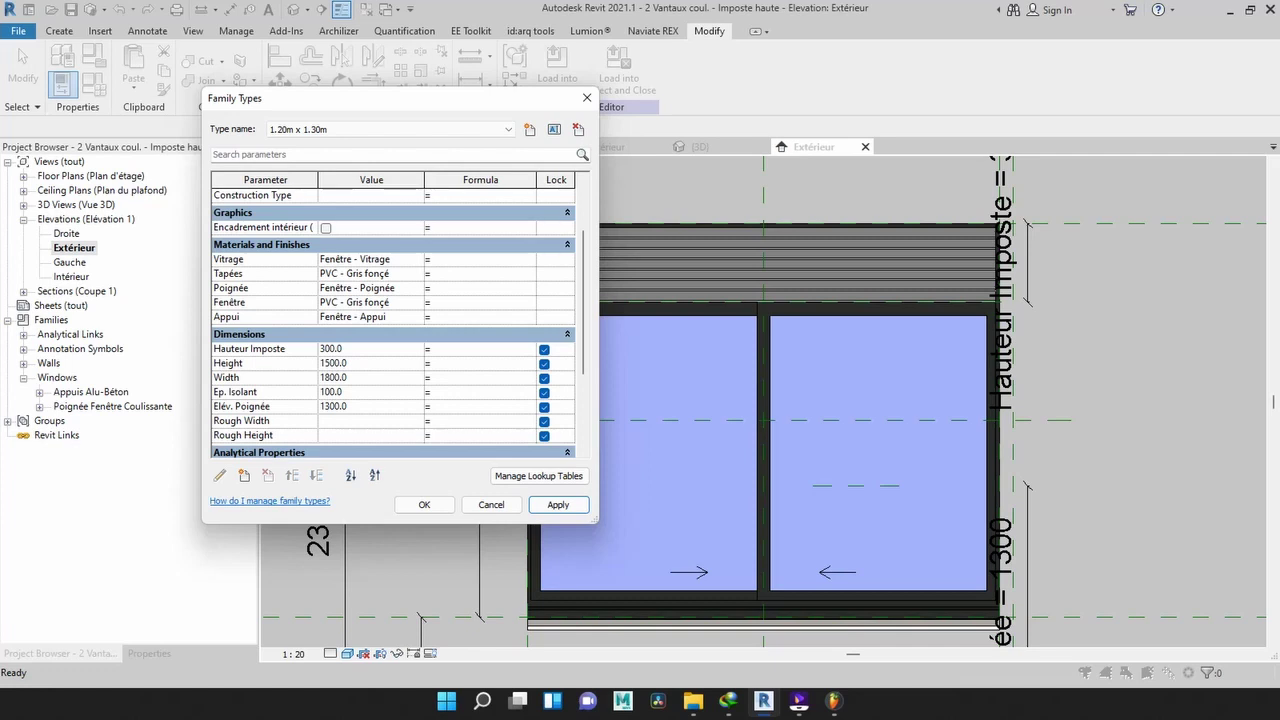
- Set both the Height and Width of the family type to 1200, apply the values and close the family types settings
{"action": "left_click", "coordinate": [370, 363]}
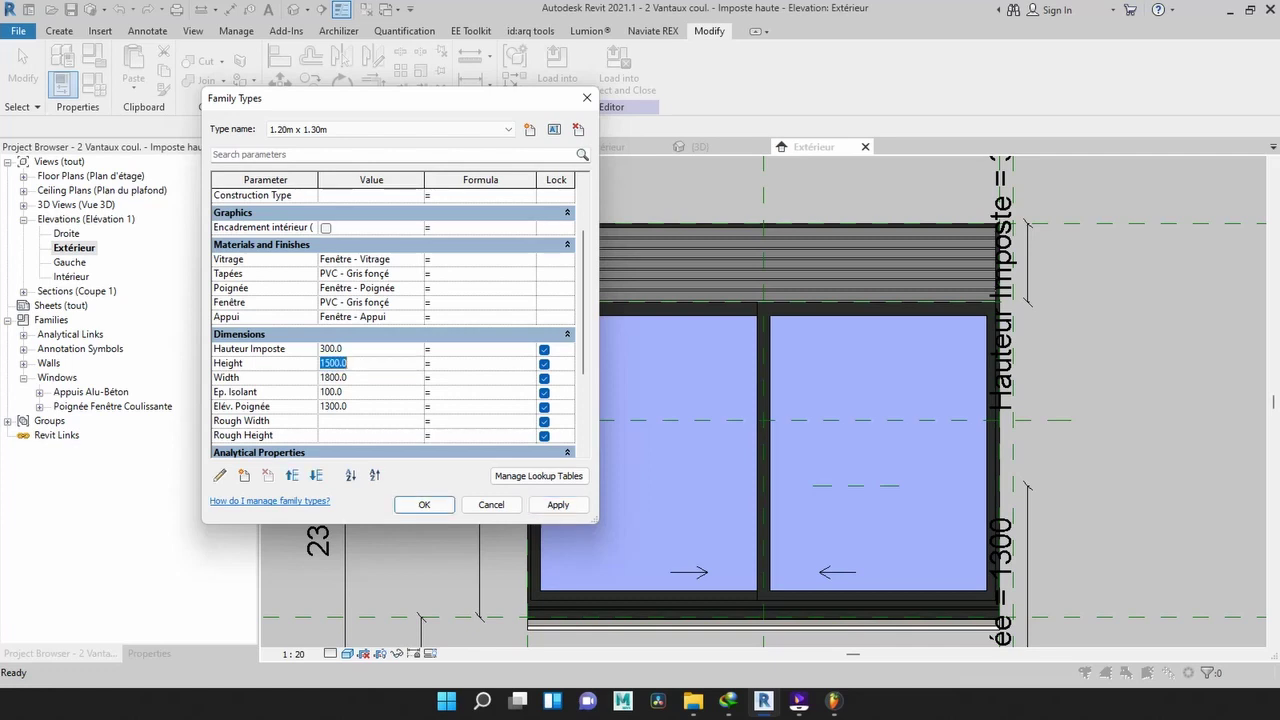
{"action": "type", "text": "1200"}
{"action": "key", "text": "Tab"}
{"action": "type", "text": "1200"}
{"action": "key", "text": "shift+Tab"}
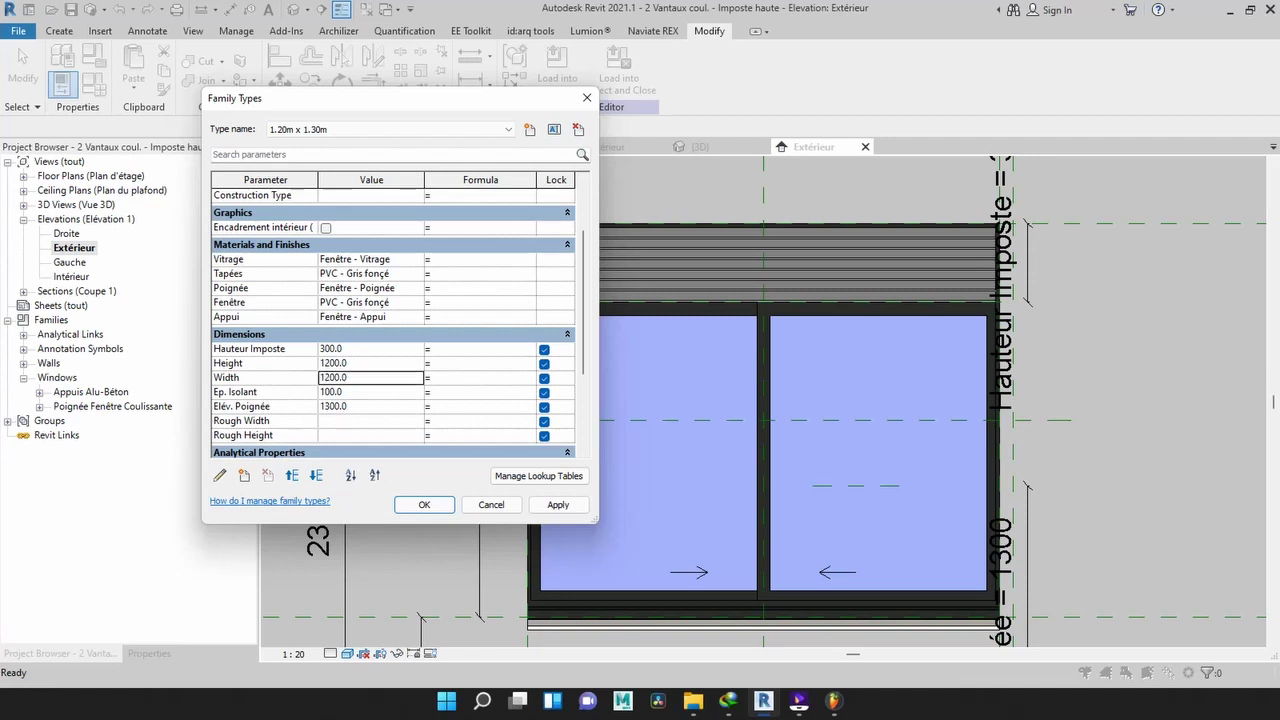
{"action": "left_click", "coordinate": [557, 504]}
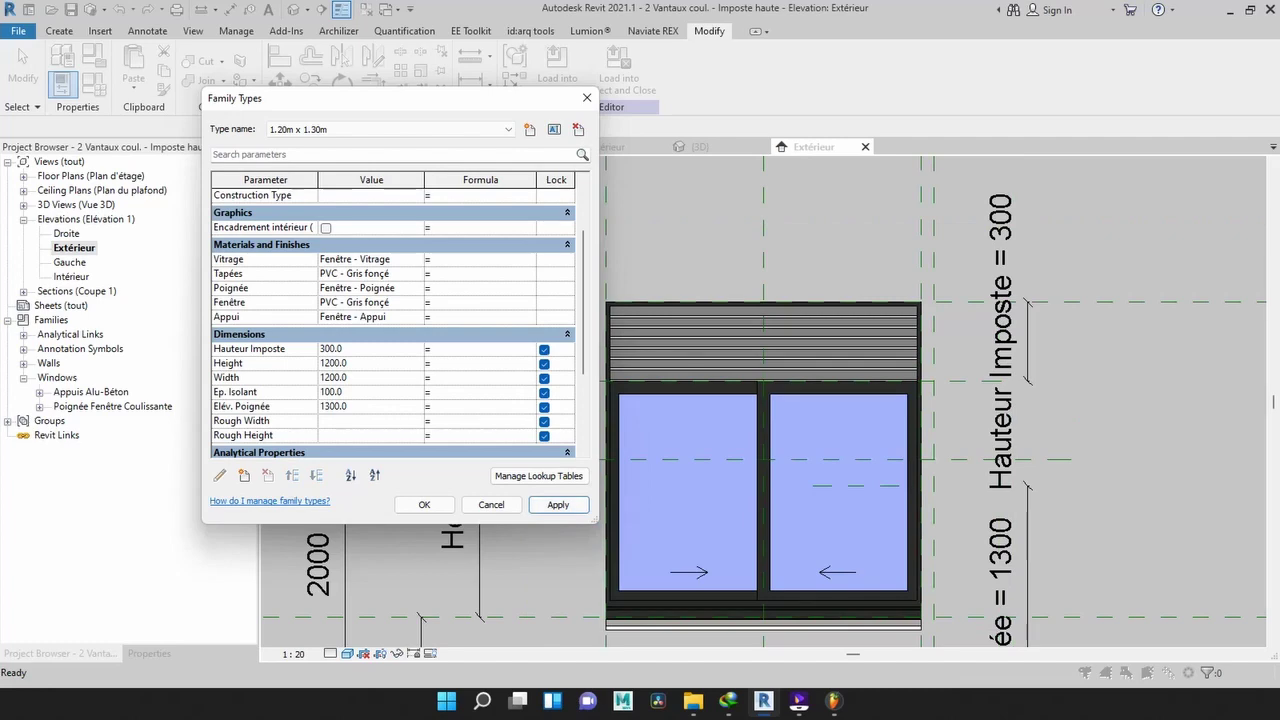
{"action": "left_click", "coordinate": [424, 504]}
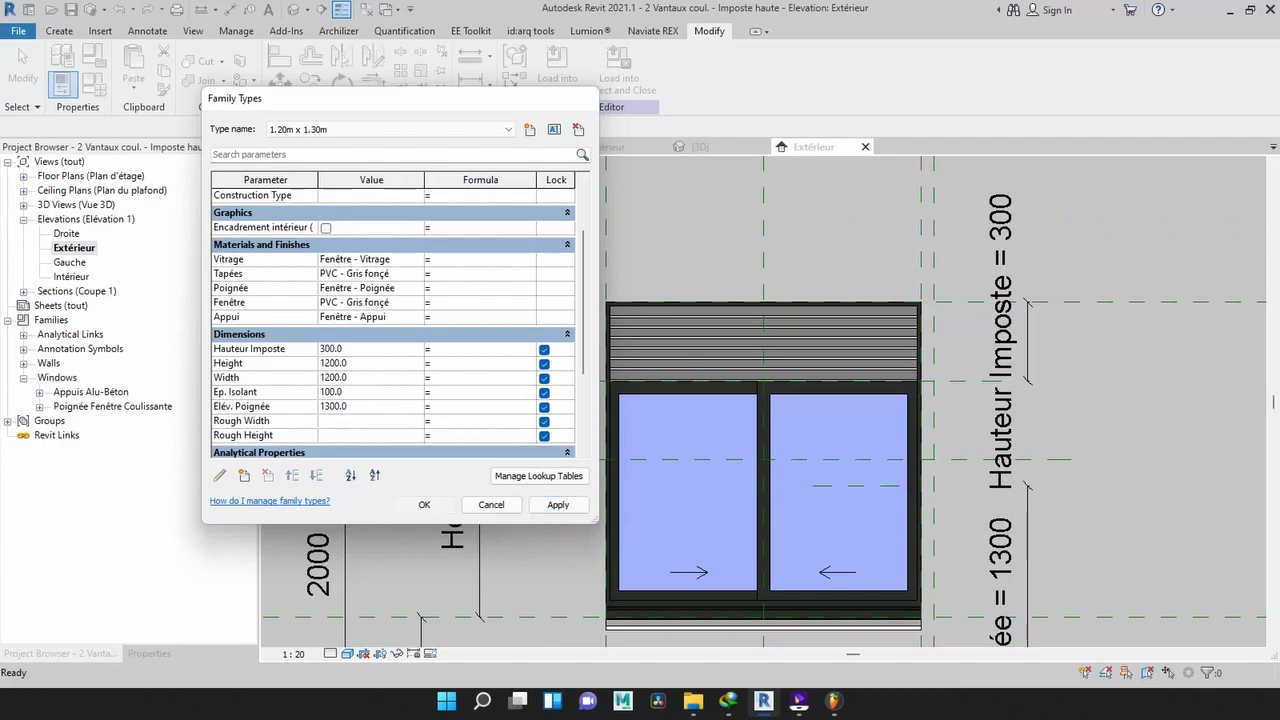
{"action": "scroll", "coordinate": [725, 439], "scroll_direction": "down", "scroll_amount": 4}
{"action": "scroll", "coordinate": [725, 439], "scroll_direction": "up", "scroll_amount": 5}
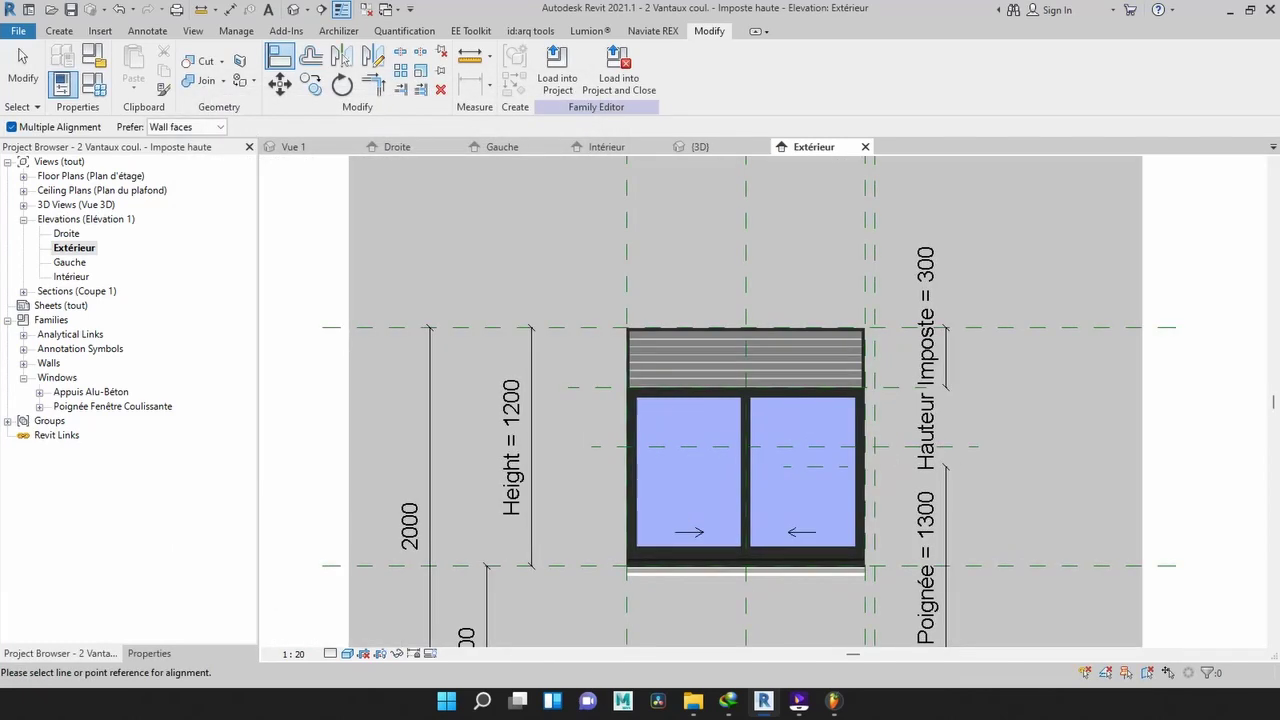